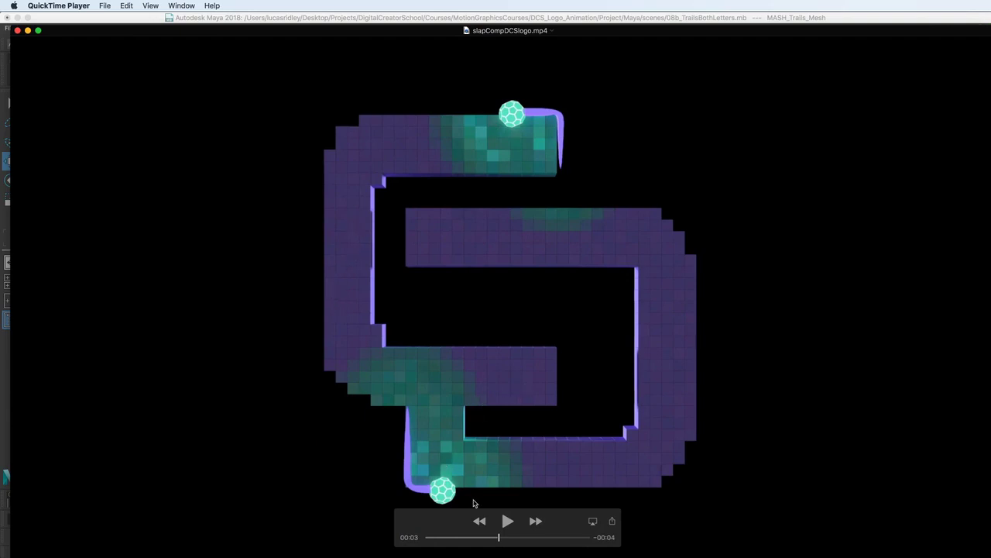
- Scrub the slapCompDCSlogo.mp4 reference render forward, then return to Maya
mouse_move(500, 540)
mouse_down()
mouse_move(480, 537)
mouse_move(522, 537)
mouse_move(484, 537)
mouse_up()
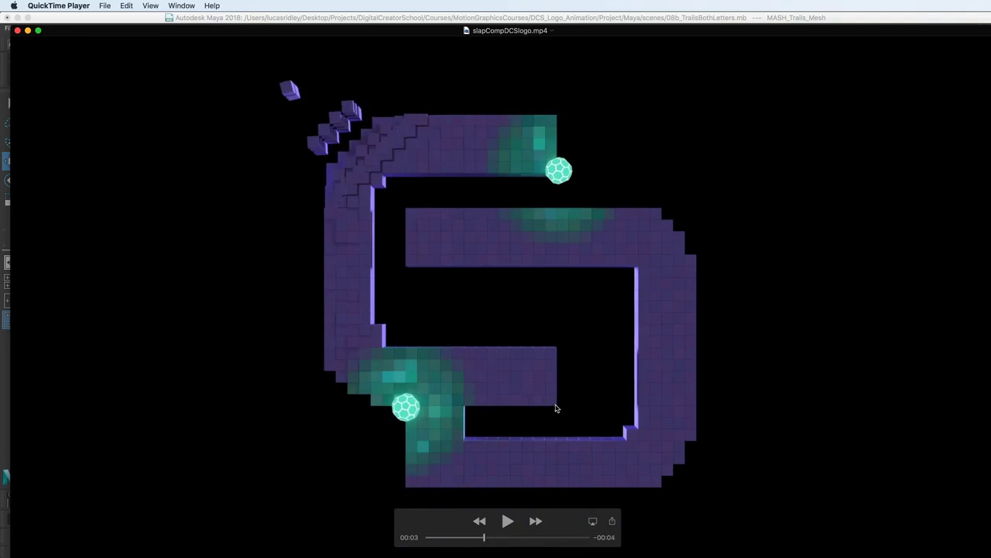
key(super+Tab)
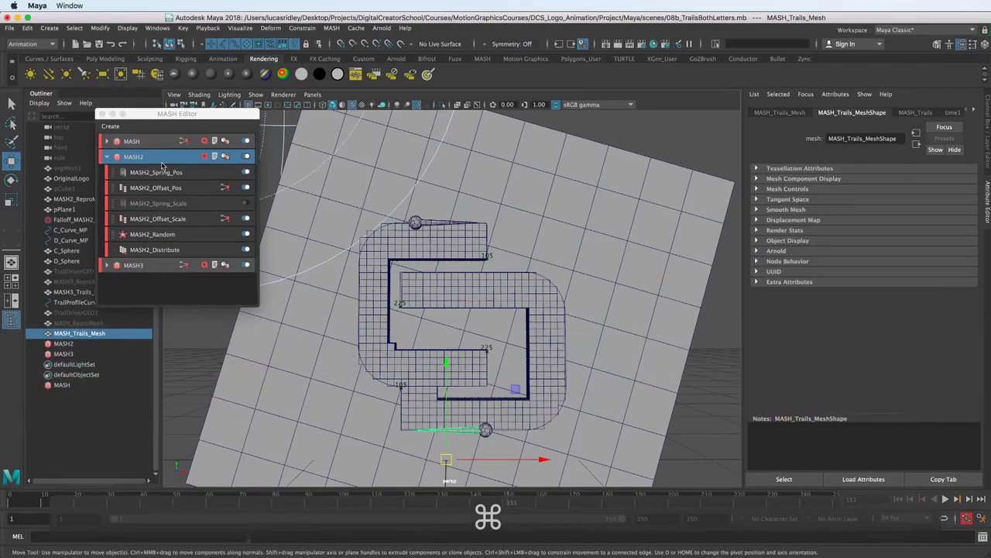
- Select and expand the MASH, MASH2 and MASH3 networks to review their nodes
click(162, 159)
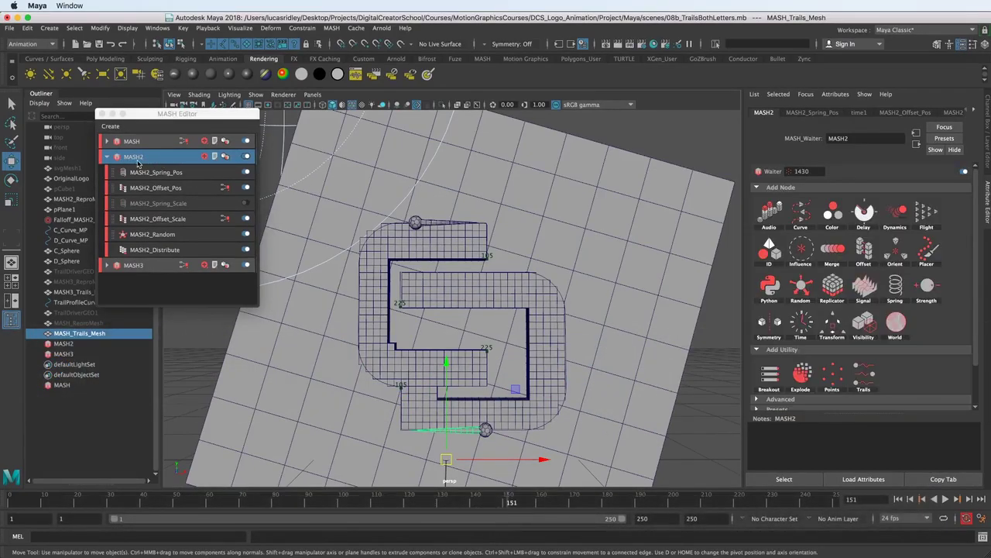
click(131, 142)
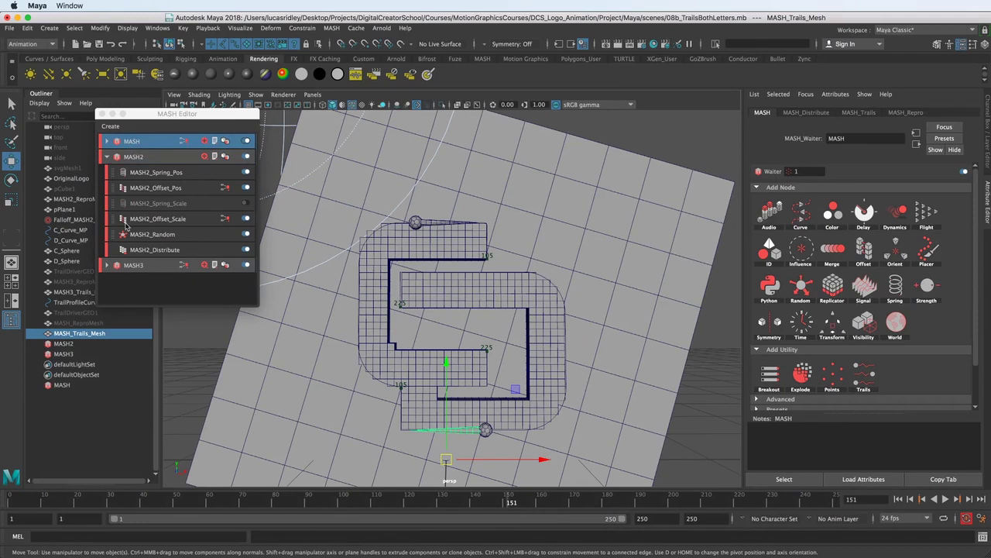
click(130, 266)
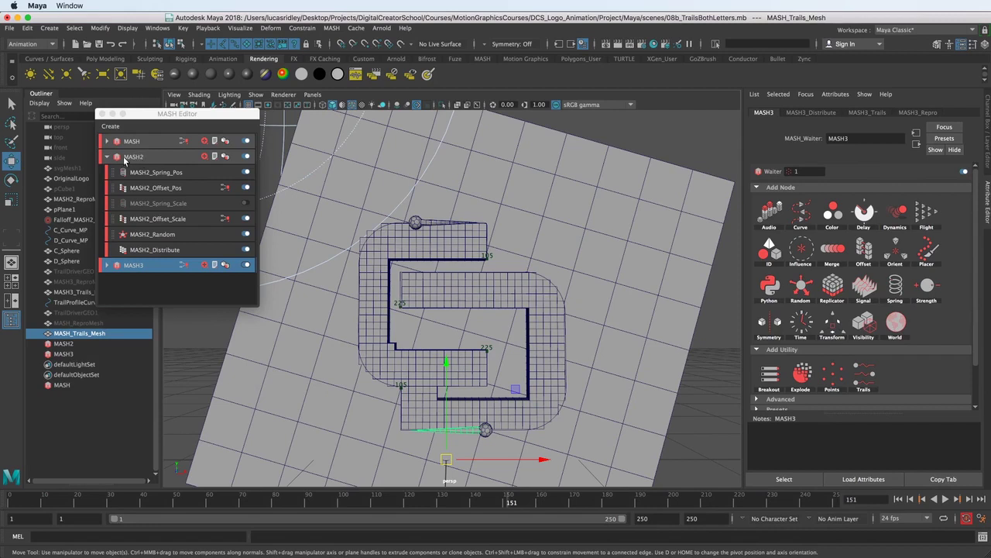
click(108, 158)
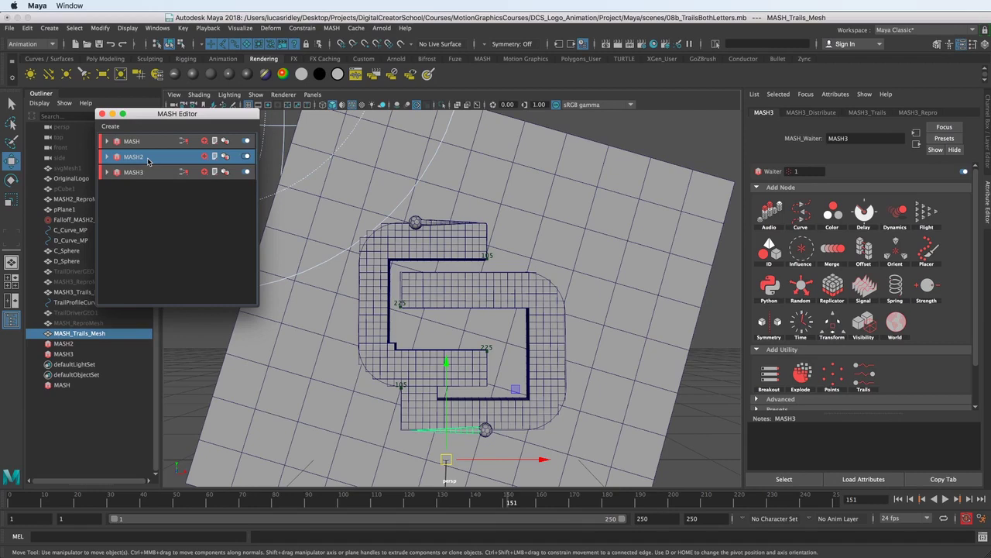
click(141, 145)
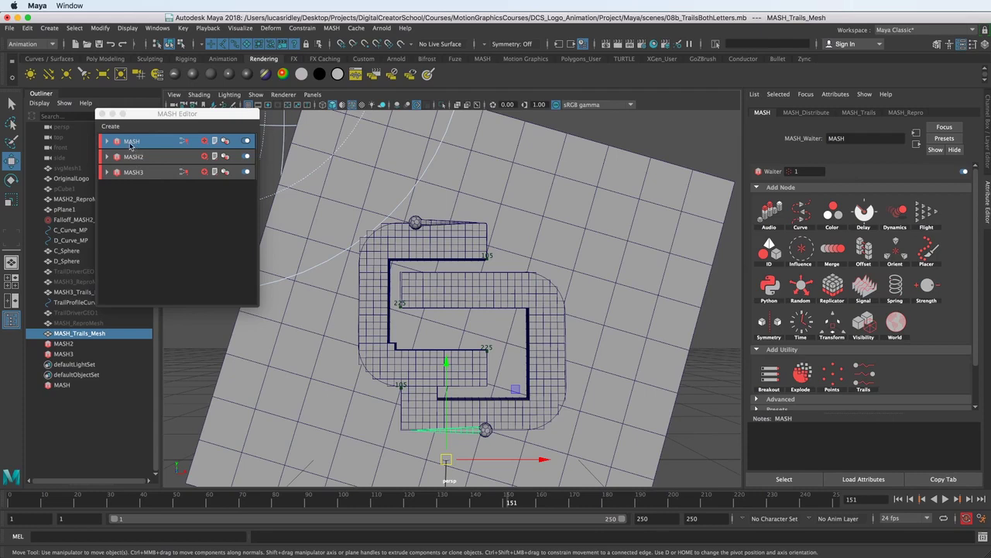
click(108, 156)
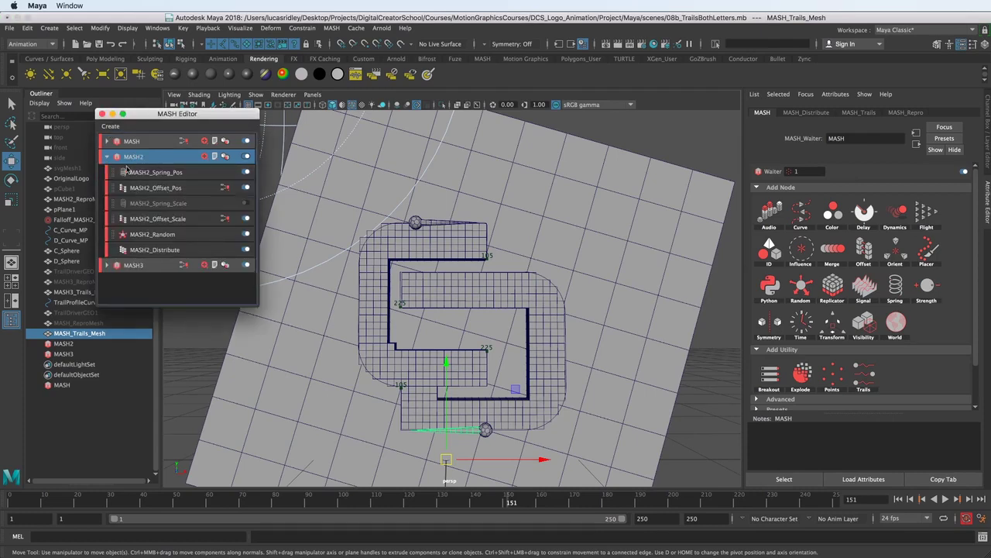
click(109, 141)
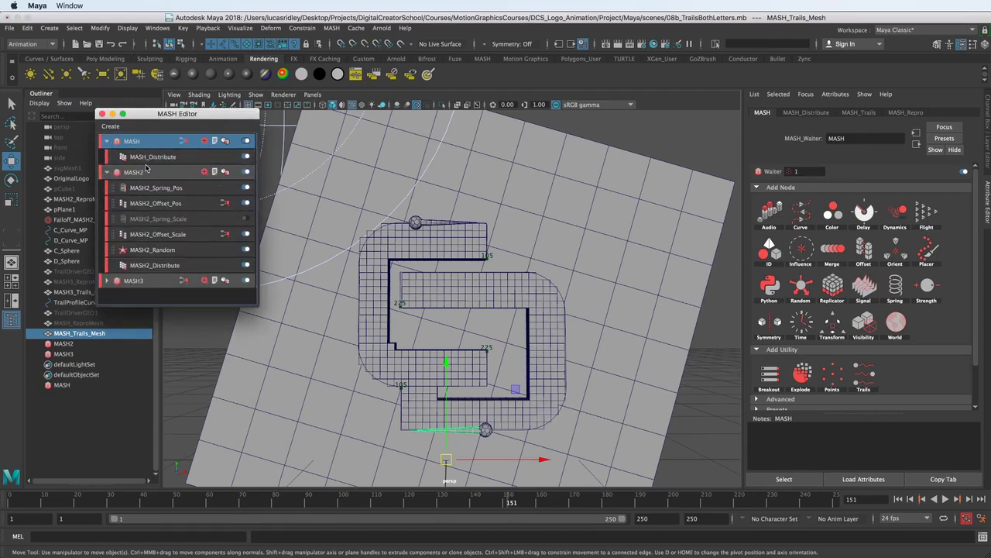
- Switch off the MASH network's enable toggle and reselect MASH2
double_click(246, 143)
click(246, 143)
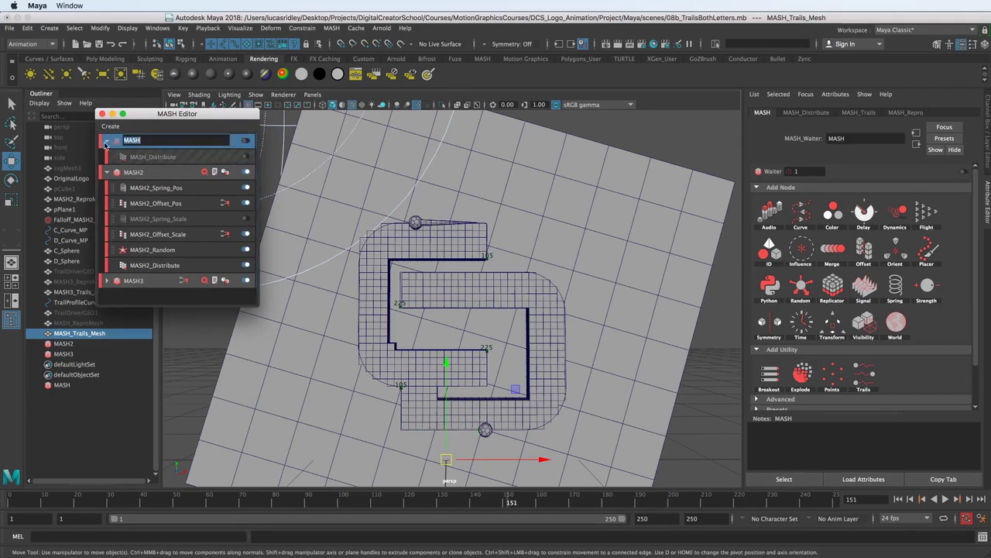
click(107, 141)
click(155, 159)
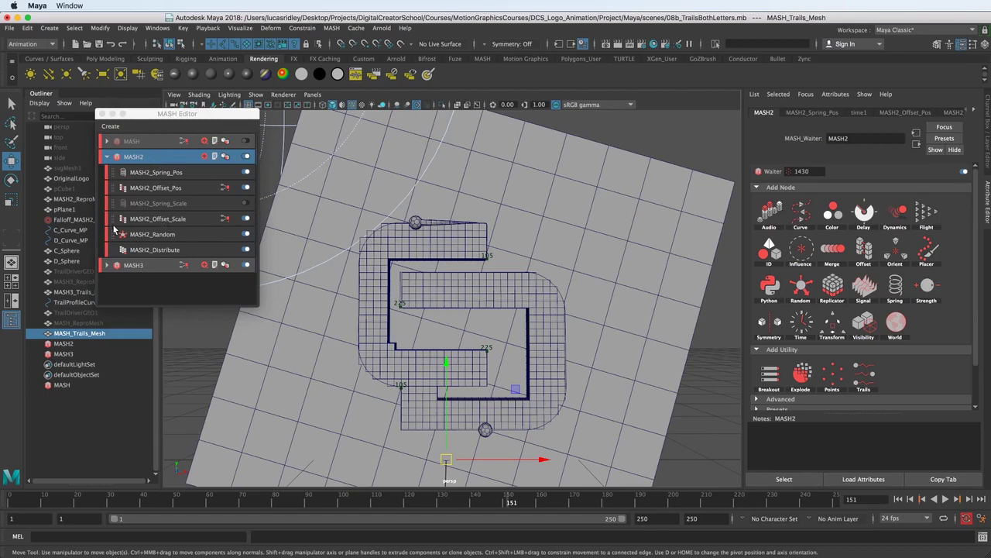
right_click(140, 161)
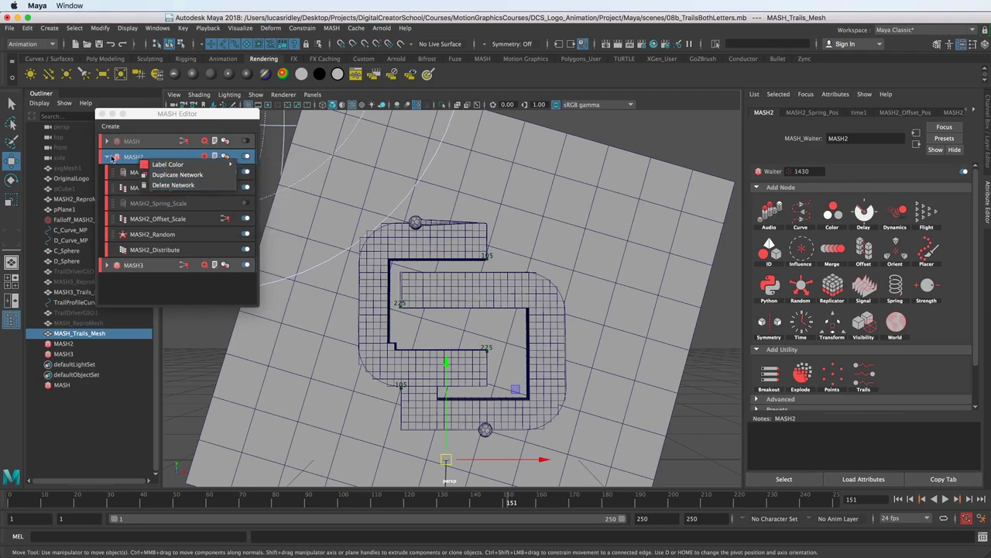
click(152, 123)
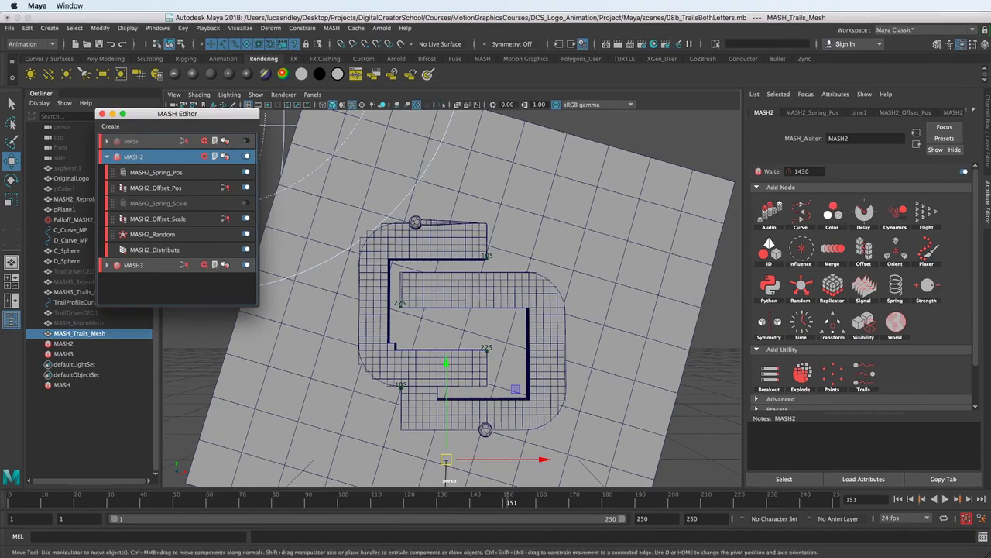
click(331, 28)
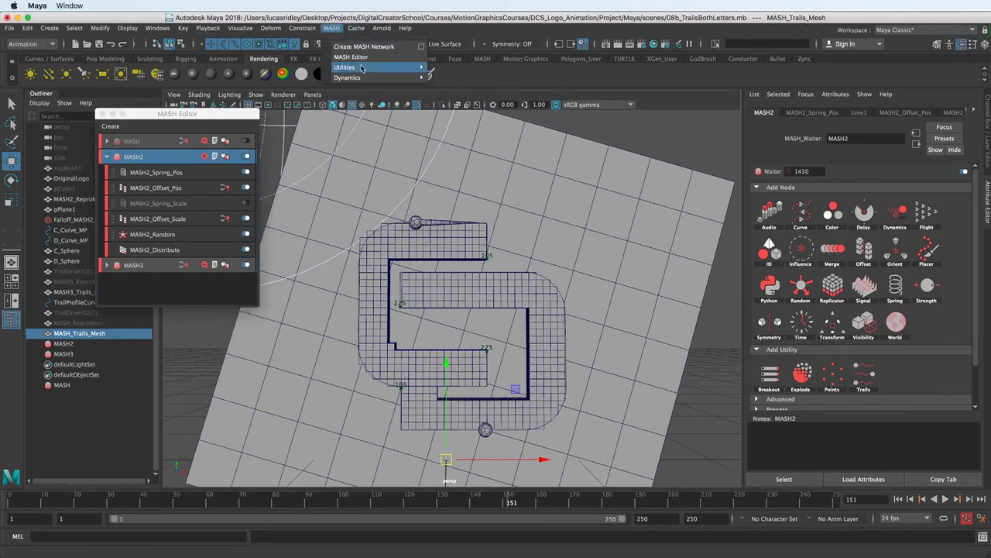
mouse_move(381, 70)
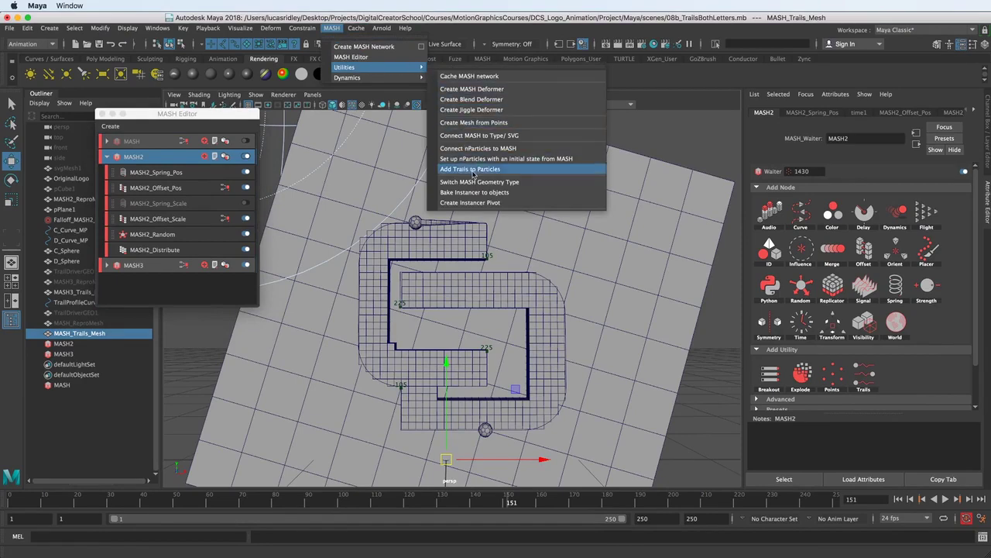
click(107, 333)
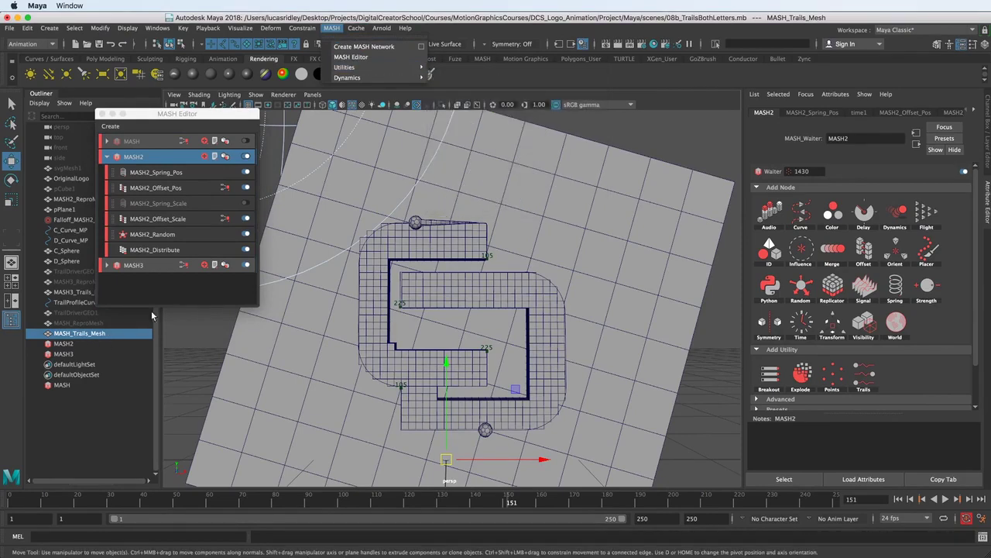
- Add a Color node to MASH2 and try darker and lighter cube colours before going to Photoshop
mouse_move(369, 71)
click(836, 214)
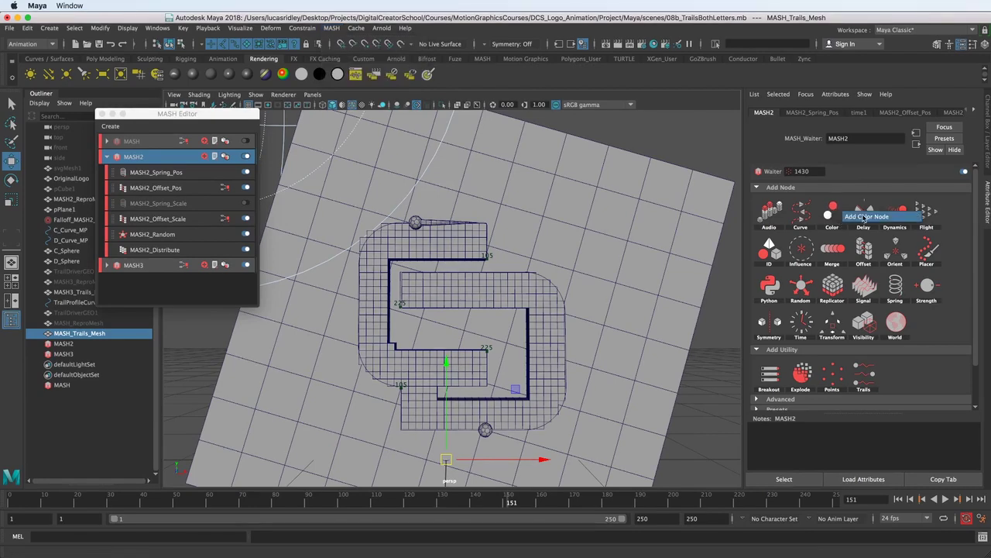
click(858, 219)
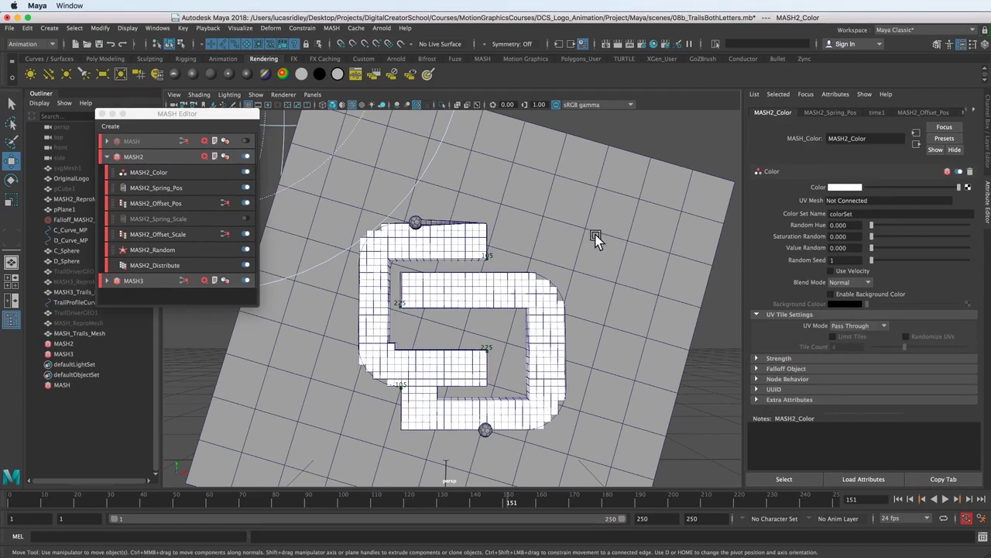
drag(939, 186, 986, 192)
key(super+Tab)
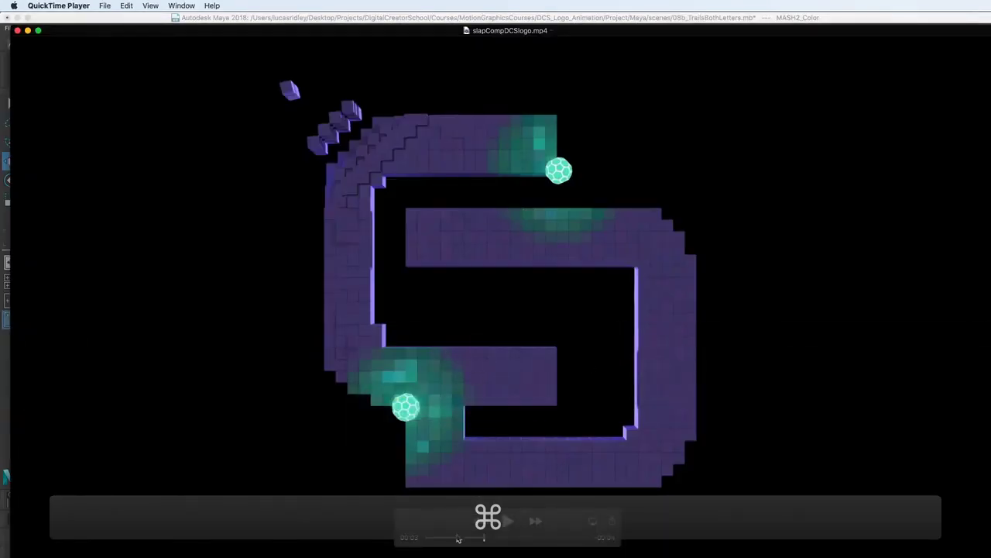
drag(459, 539, 505, 528)
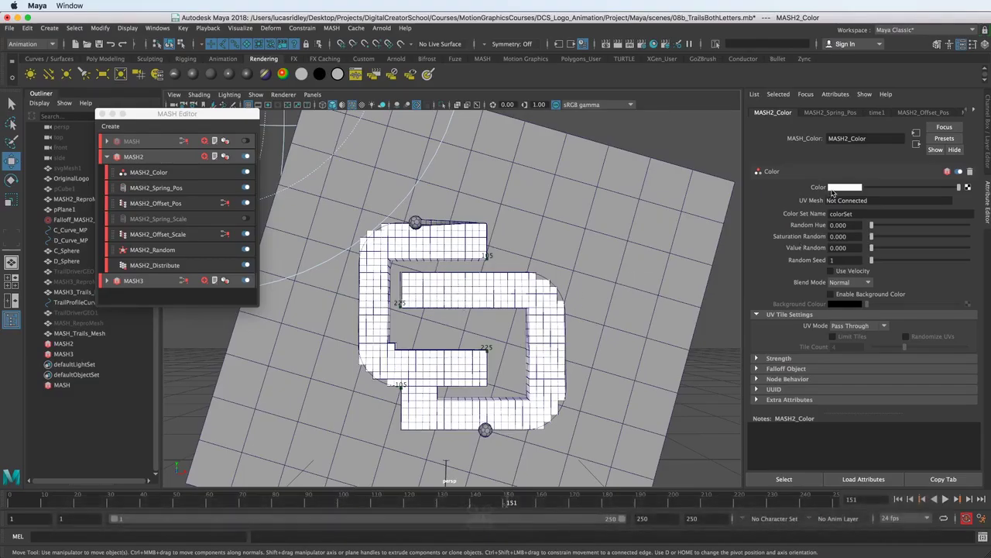
key(super+Tab)
key(super+Tab)
key(super+Tab)
key(super+Tab)
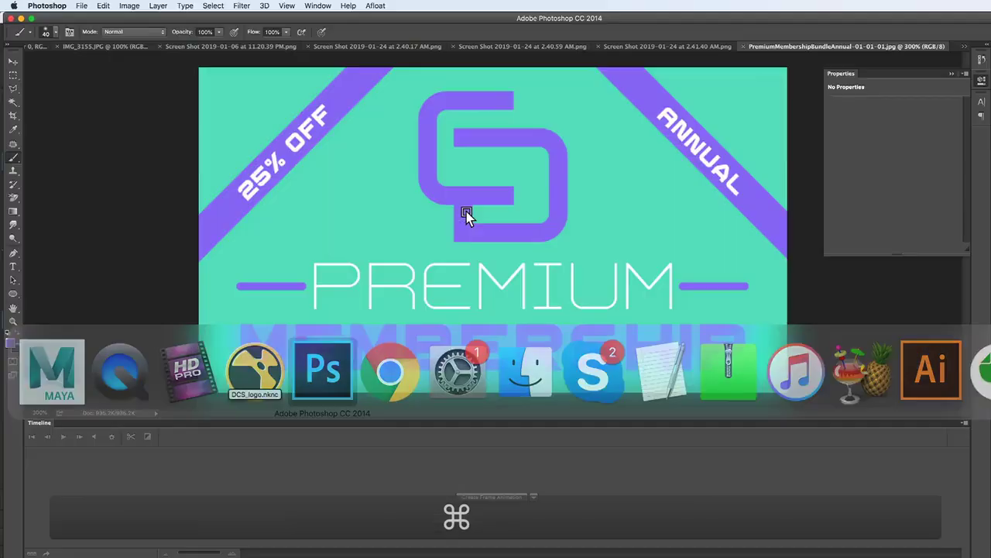
- Sample the logo purple with the Eyedropper and read its values, #9271f6 (R146 G113 B246)
key(i)
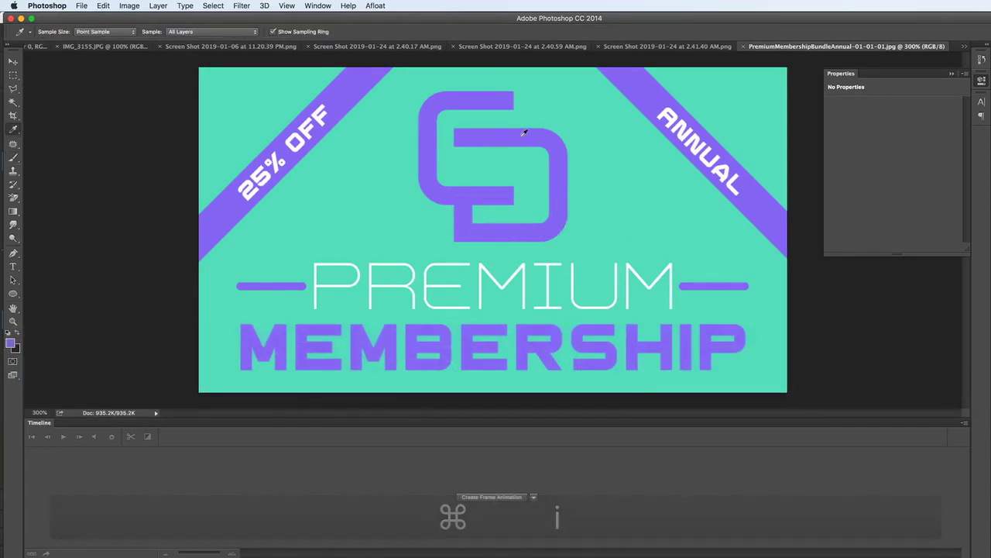
key(super+Tab)
key(super+Tab)
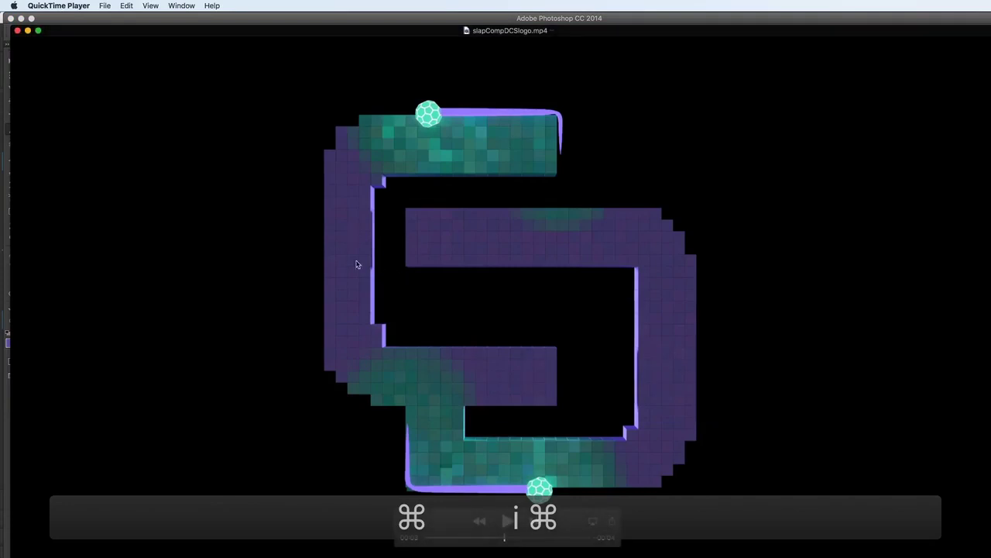
key(super+Tab)
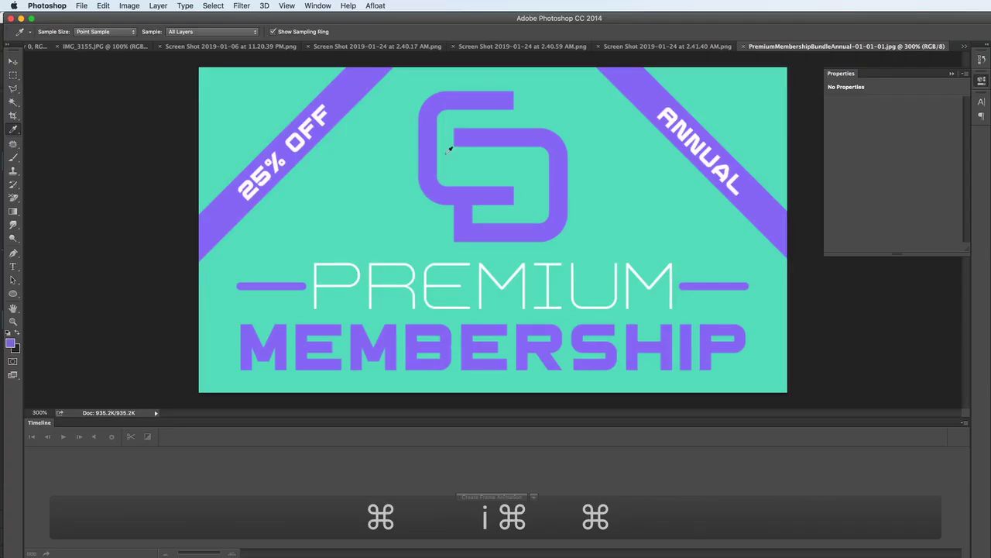
key(i)
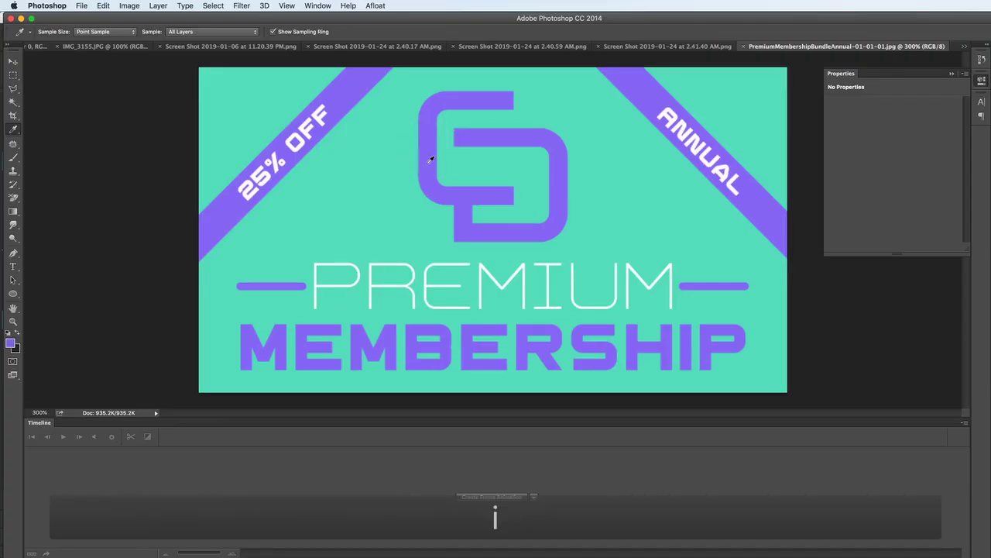
click(11, 344)
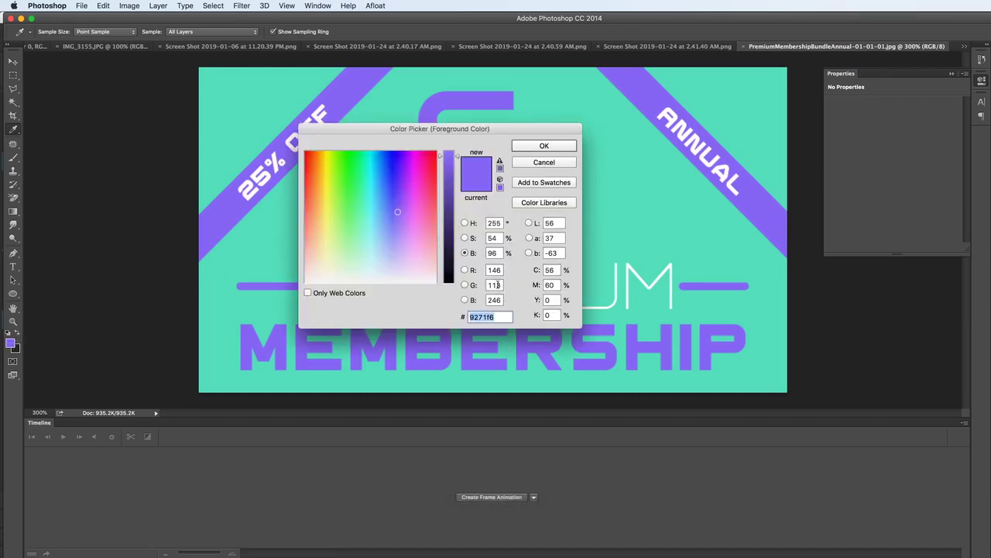
drag(467, 133, 625, 126)
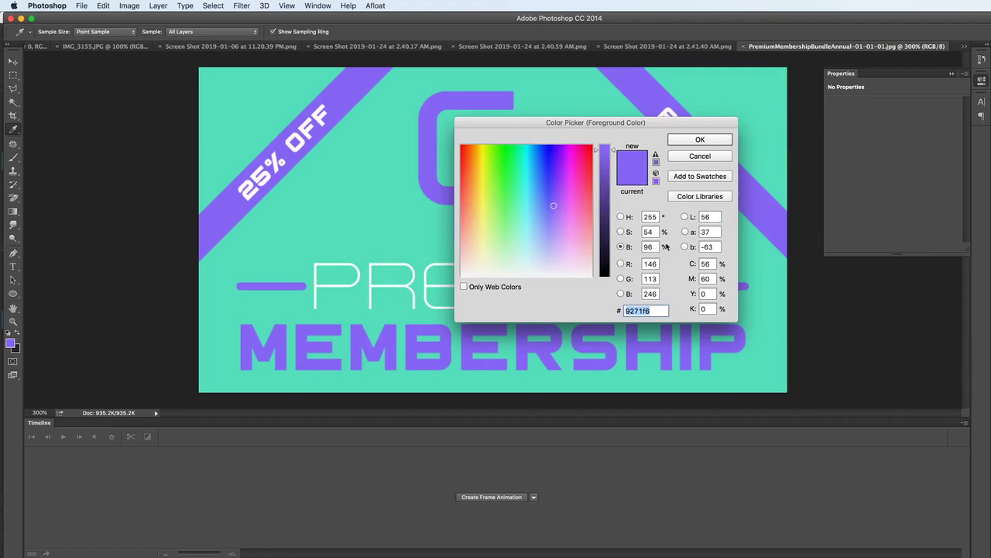
click(648, 264)
key(super+Tab)
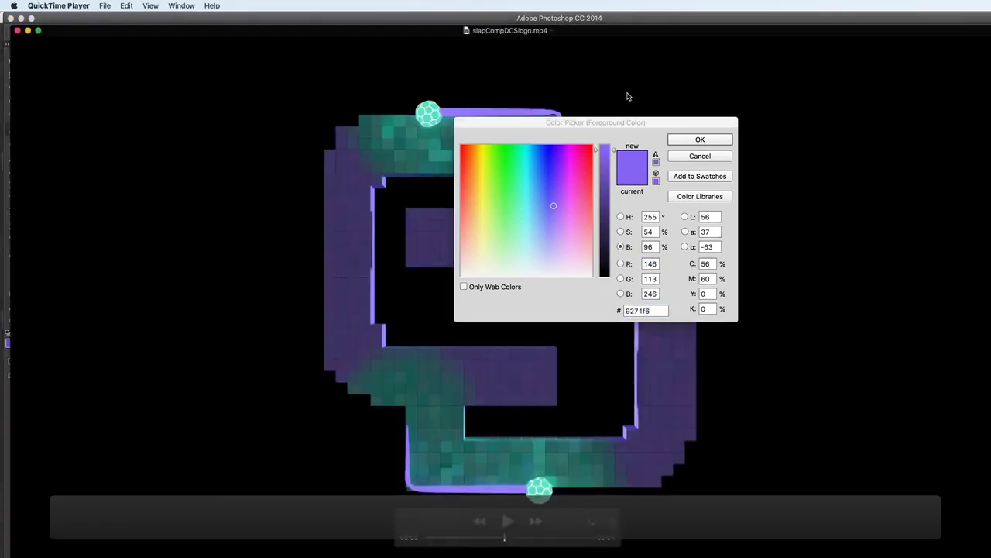
key(super+Tab)
key(Tab)
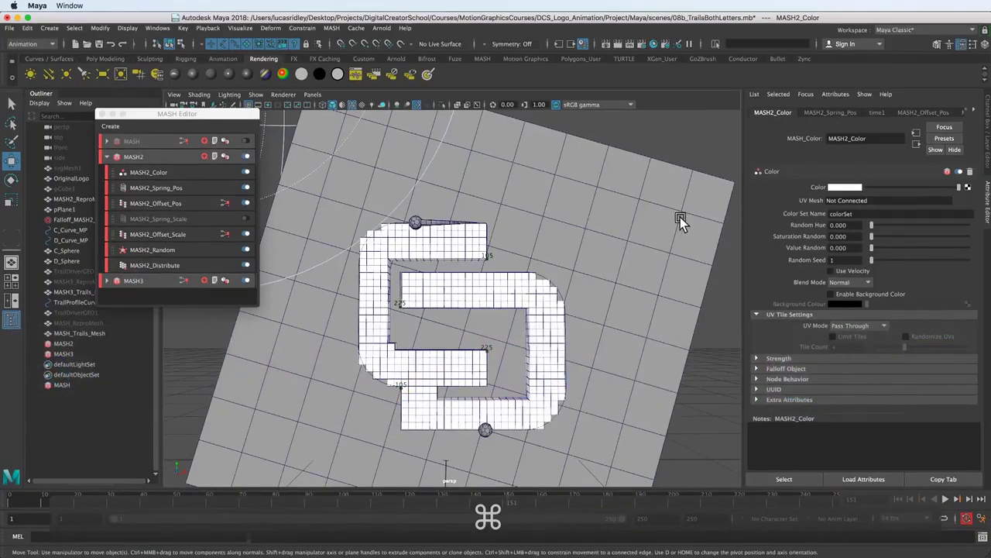
- Display the MASH2_Color swatch as RGB 0 to 255 and recheck the purple's red value 146
click(844, 188)
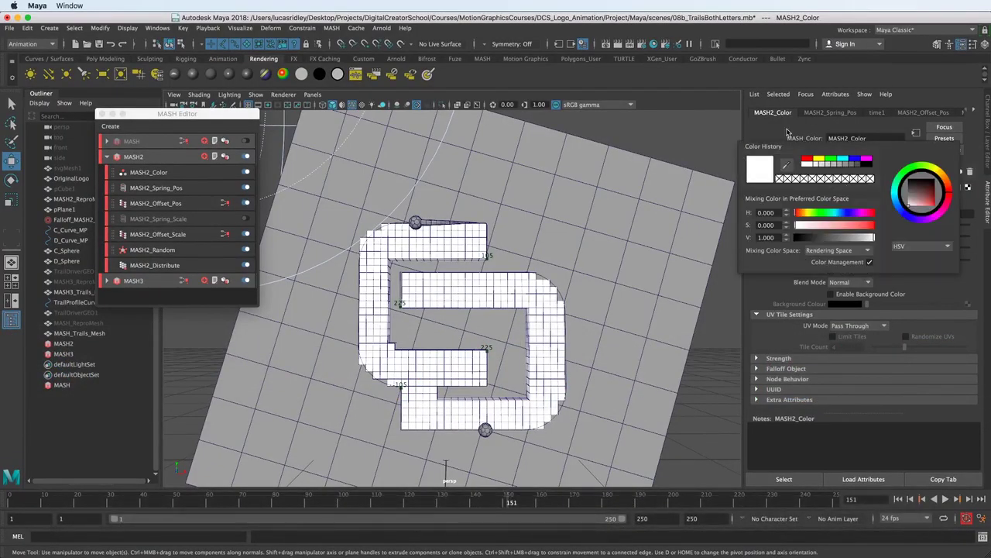
click(838, 188)
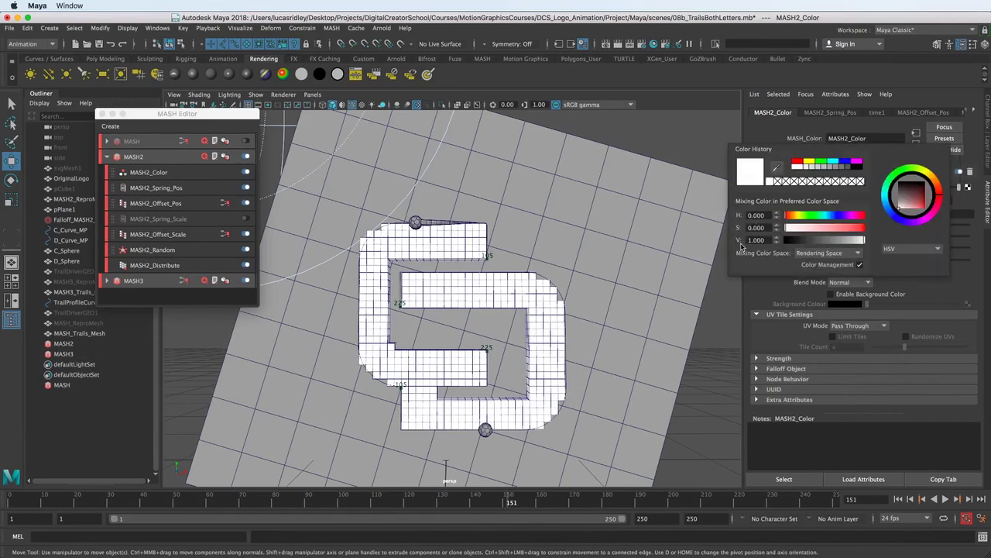
click(937, 249)
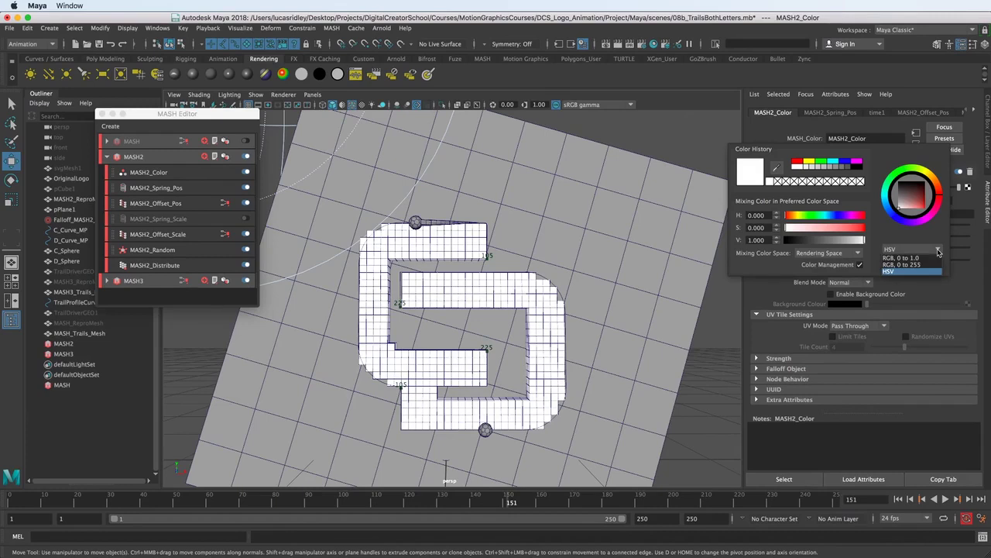
click(935, 265)
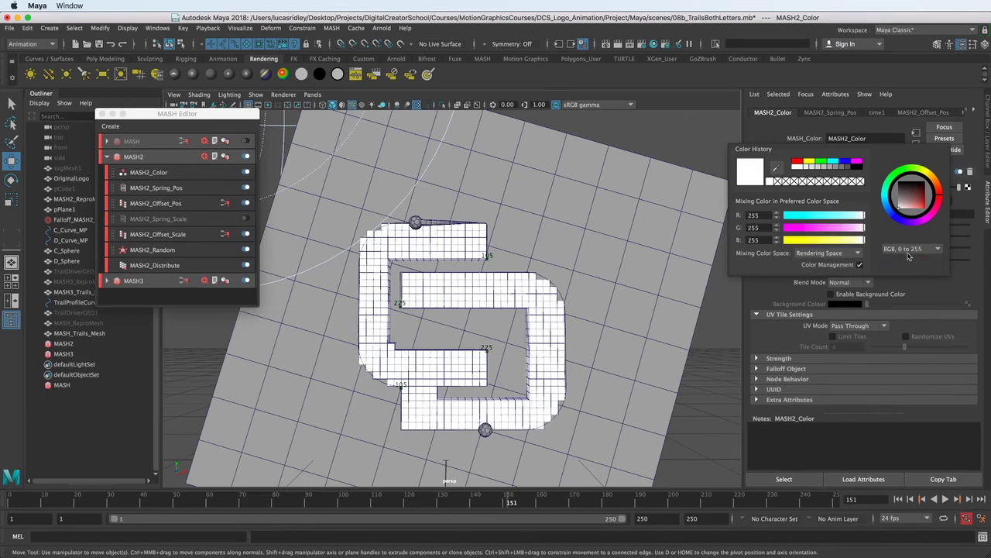
click(910, 256)
click(920, 268)
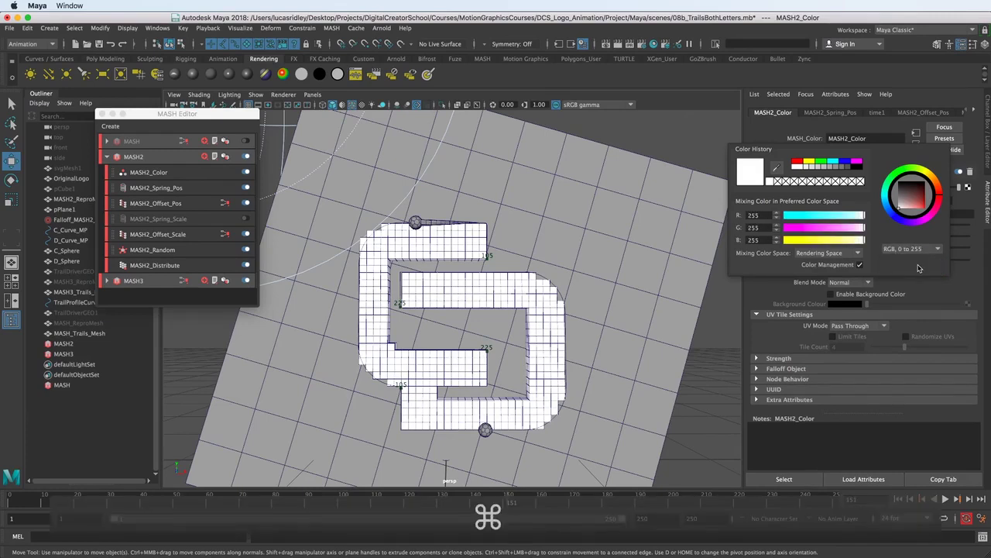
key(super+Tab)
key(super+Tab)
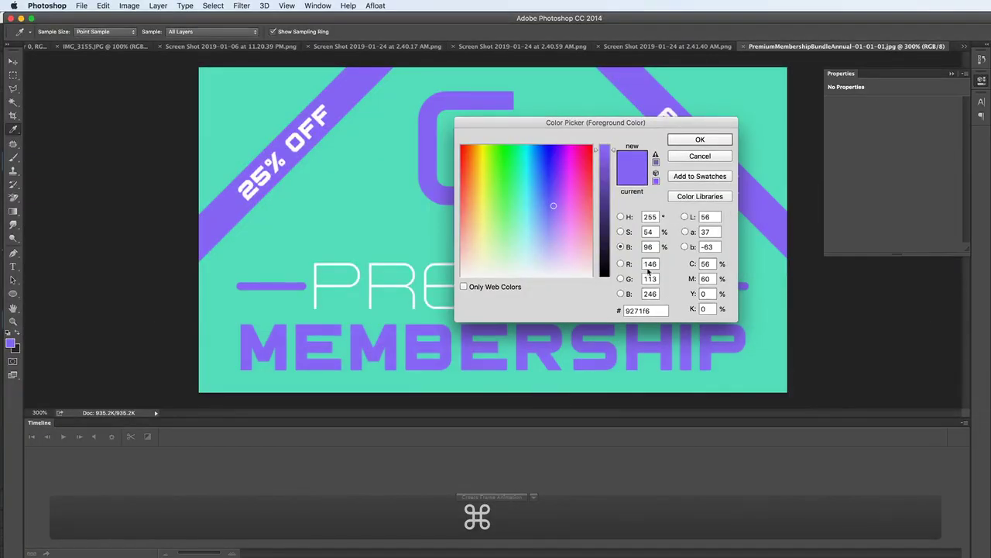
click(652, 263)
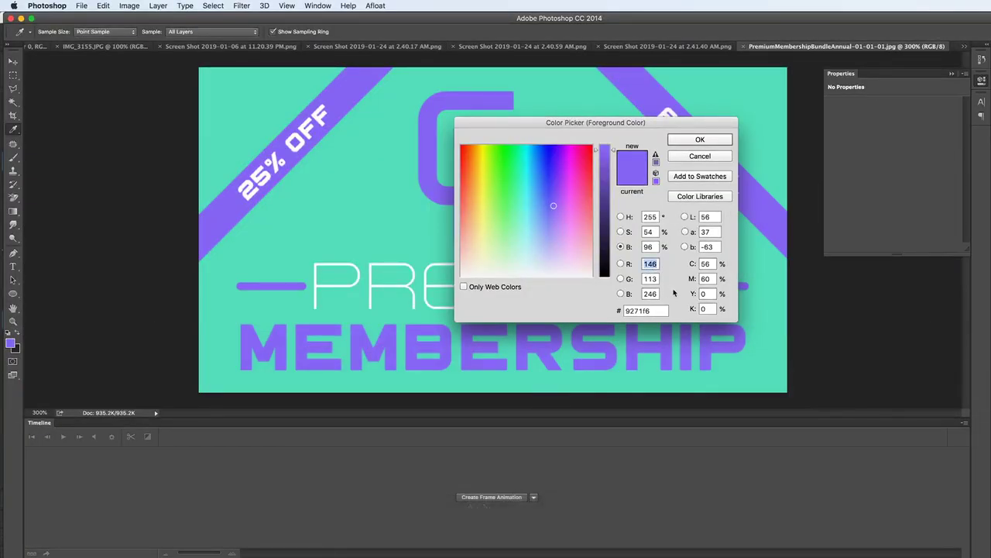
key(super+Tab)
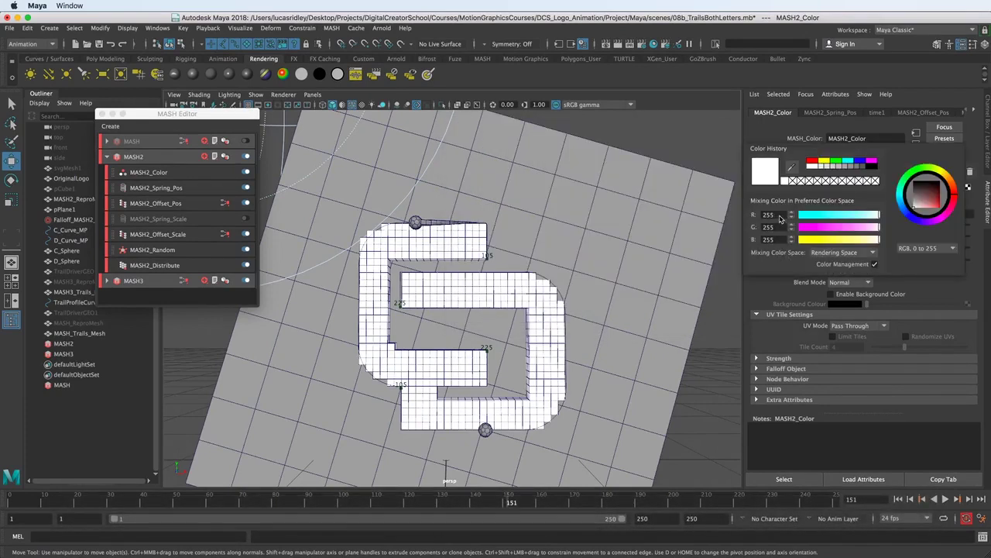
- Enter R 146, G 113, B 246 in the MASH2_Color colour chooser
double_click(769, 216)
text(146)
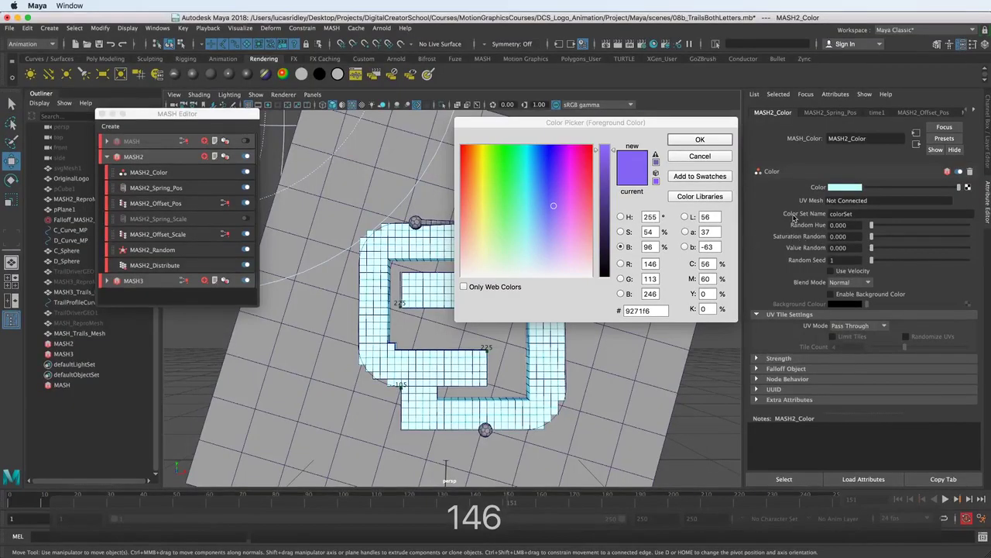
click(832, 190)
click(833, 190)
double_click(762, 226)
text(113)
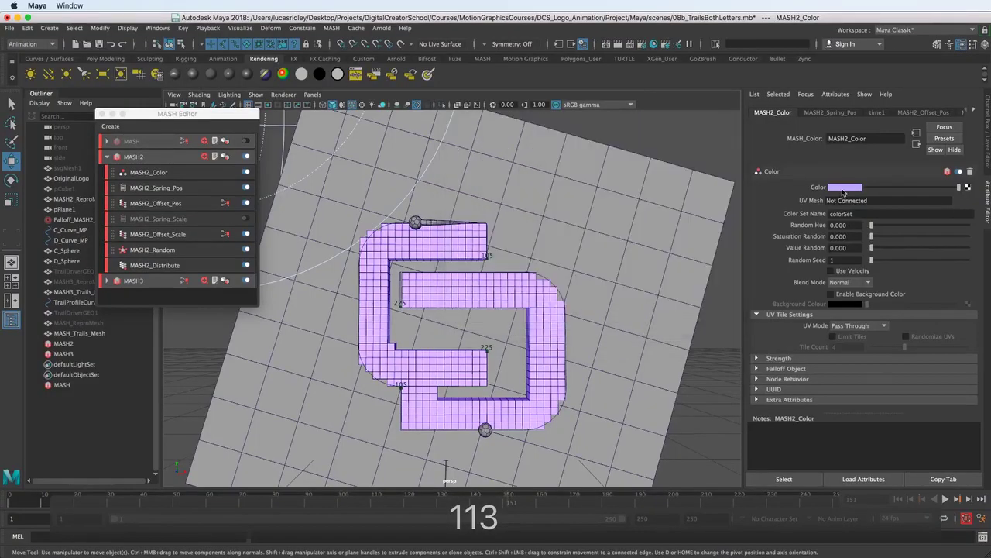
click(836, 192)
double_click(763, 241)
text(246)
key(Return)
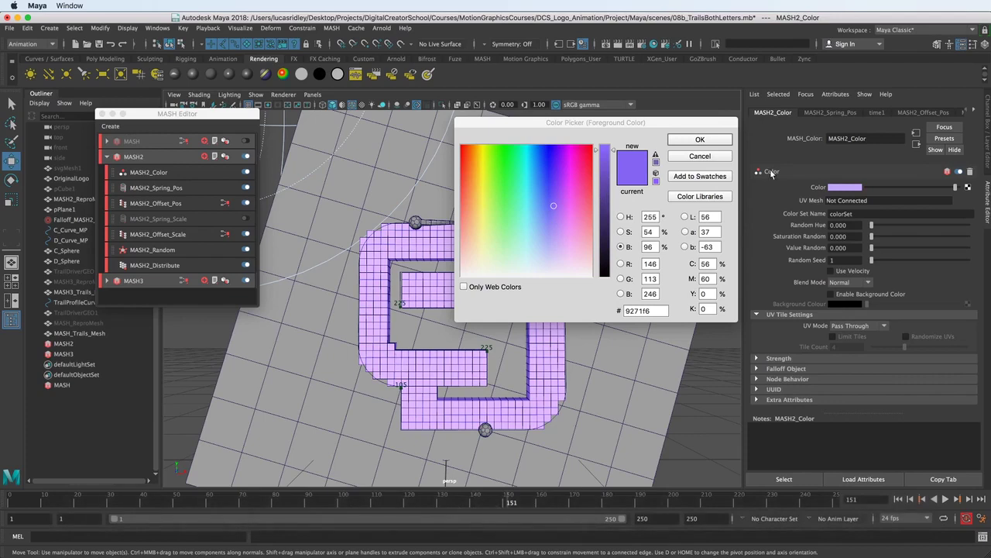
- Set the MASH2_Color mixing colour space to Display Space after comparing it with Rendering Space
click(857, 188)
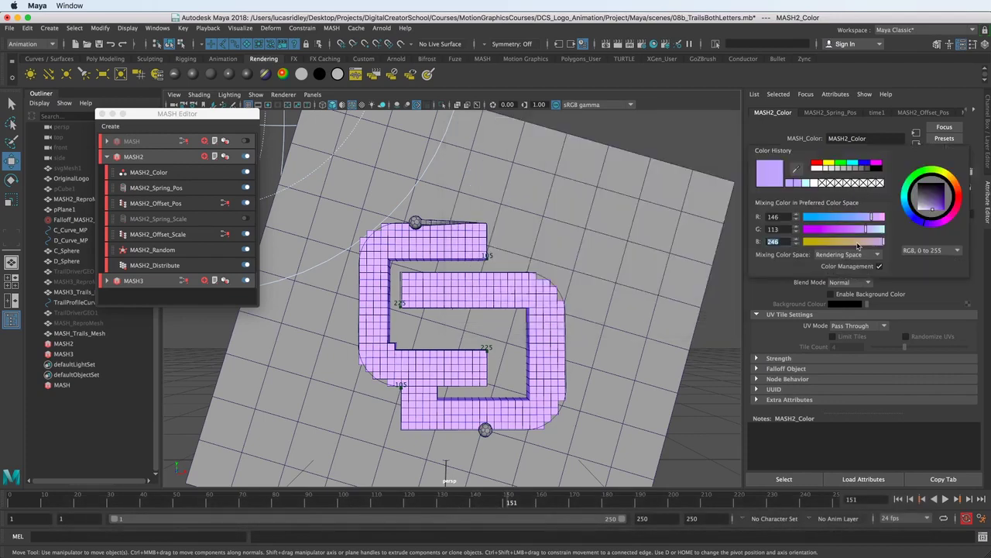
click(840, 254)
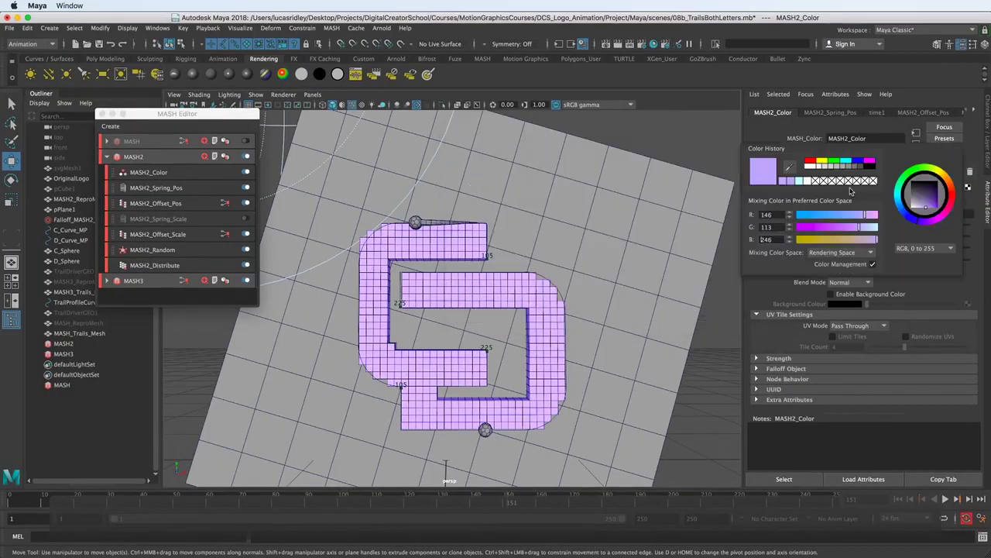
click(849, 254)
click(851, 268)
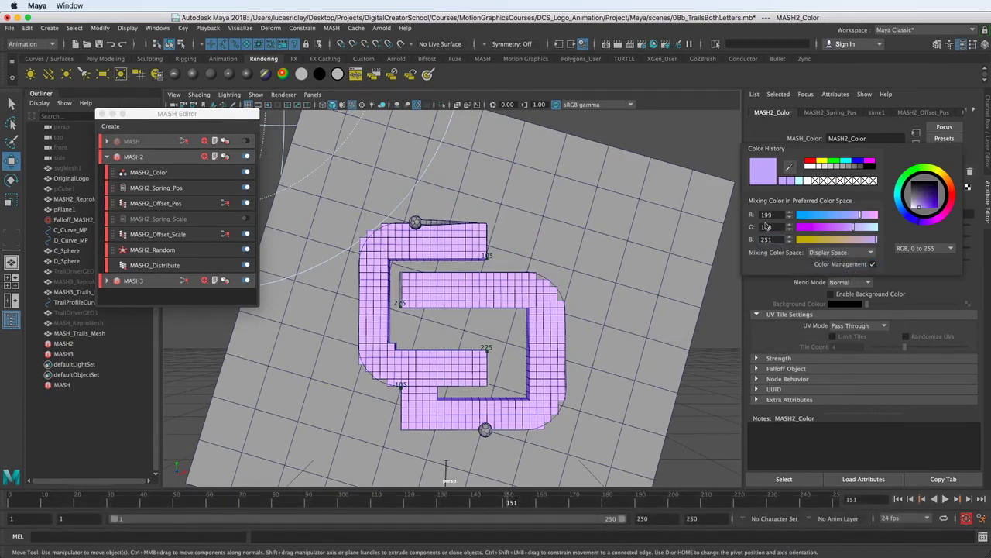
click(837, 254)
click(819, 256)
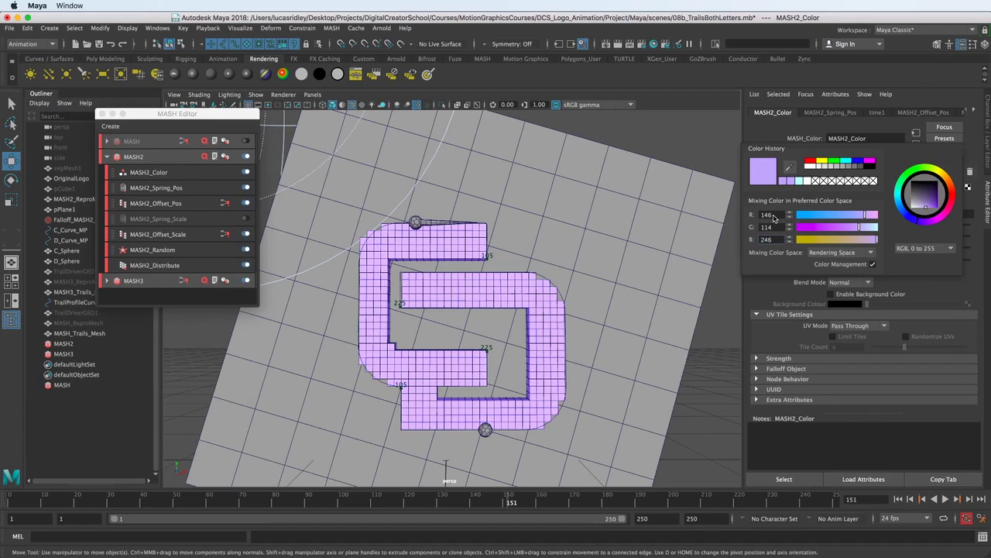
click(848, 254)
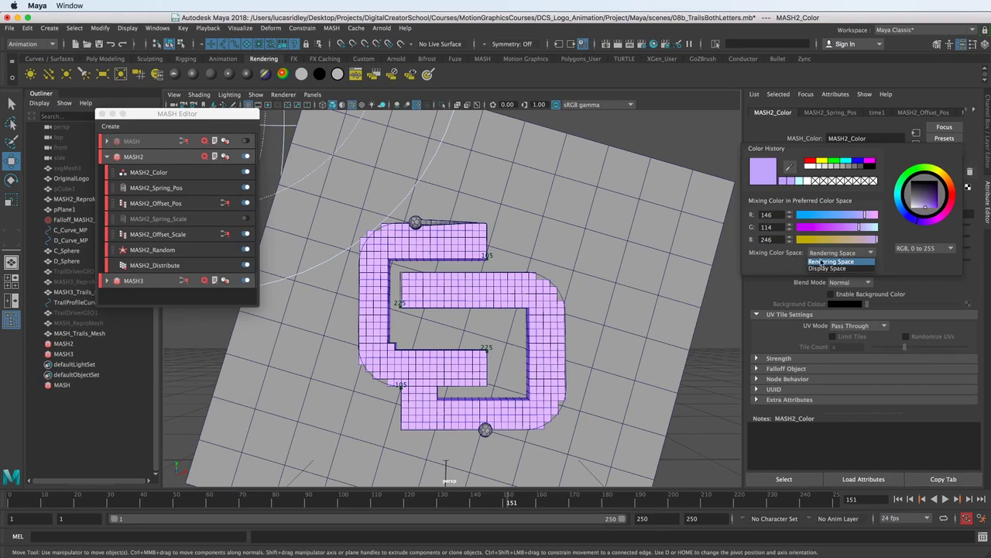
click(827, 268)
- Retype the colour as R 146, G 114, B 246 in Display Space
double_click(764, 216)
text(146)
key(Tab)
text(114)
key(Tab)
click(858, 253)
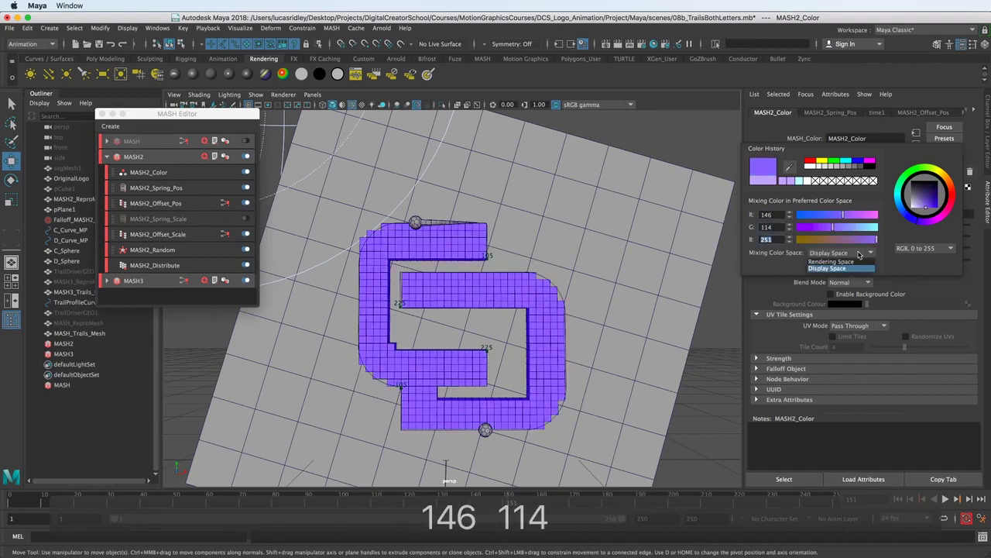
click(832, 261)
click(834, 253)
click(830, 267)
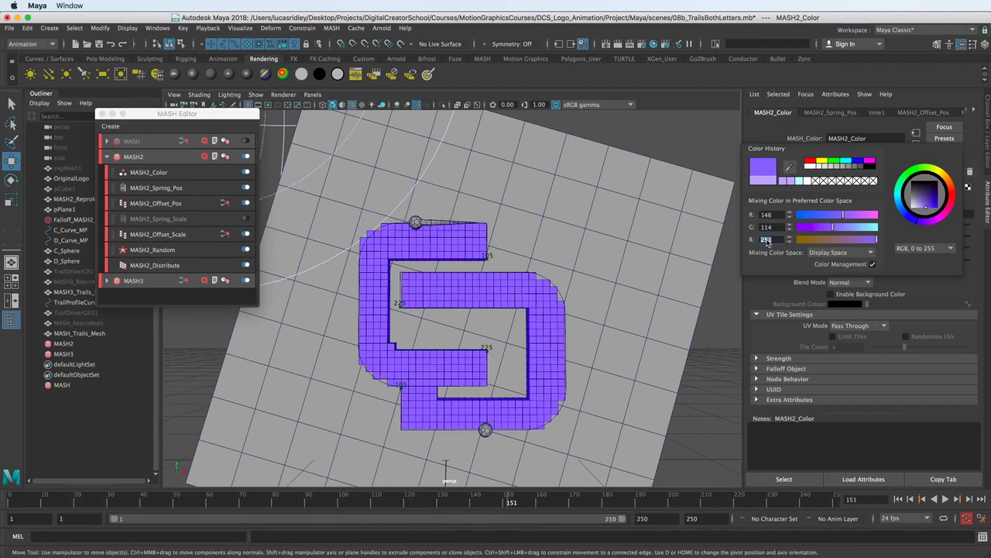
text(246)
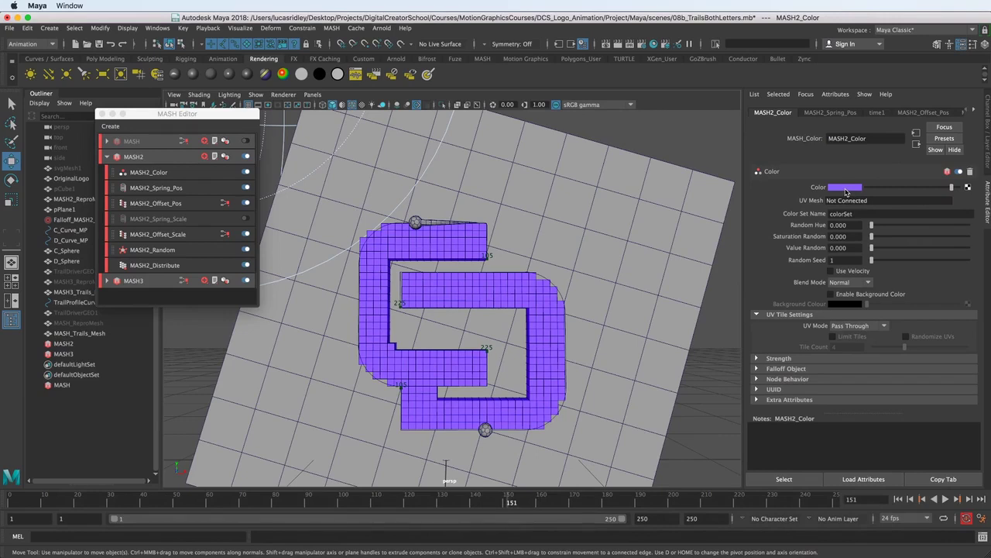
key(super+Tab)
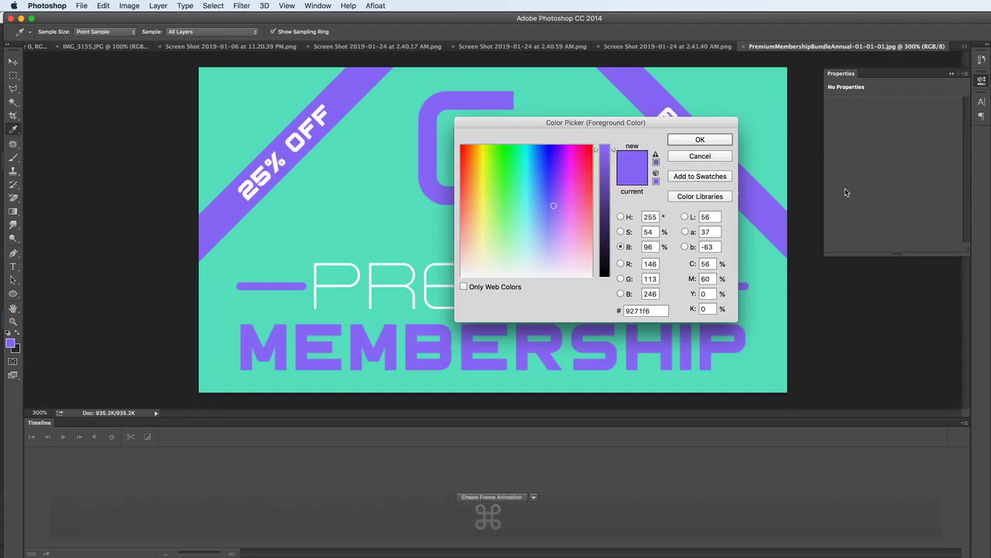
key(super+Tab)
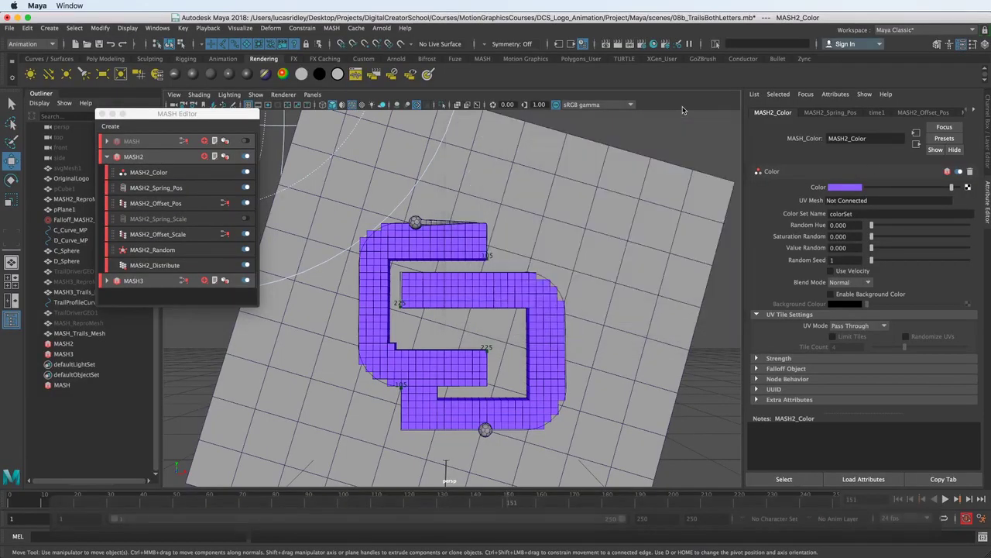
click(679, 115)
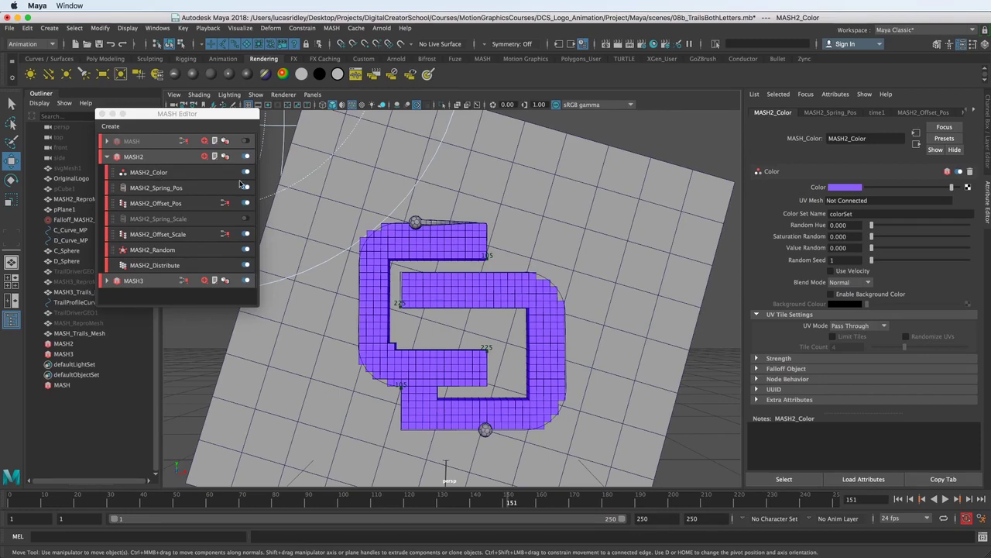
- Sample the banner's teal background 5fe2c2 in Photoshop and return to Maya
key(super+Tab)
key(super+Tab)
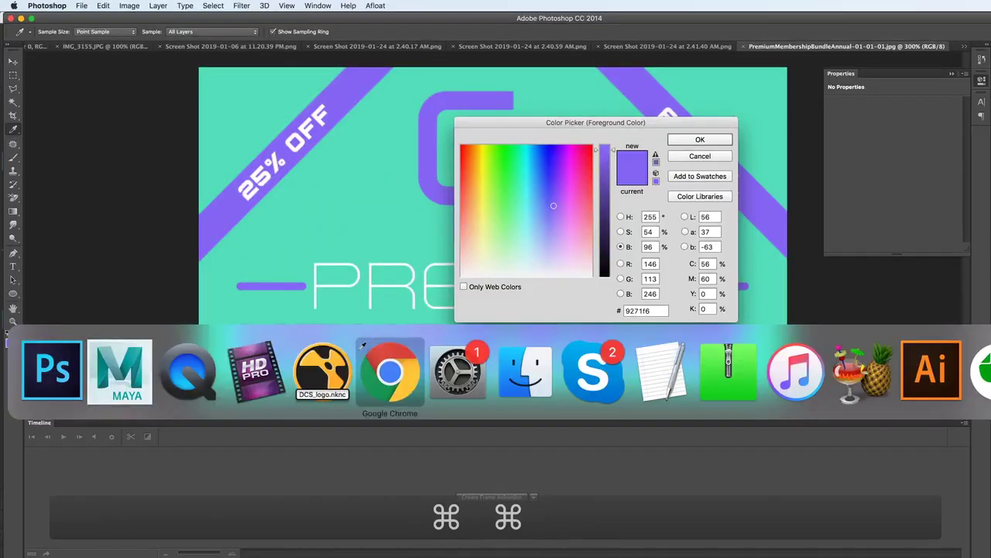
key(super+shift+Tab)
key(super+shift+Tab)
key(super+shift+Tab)
key(super+shift+Tab)
key(super+shift+Tab)
click(411, 219)
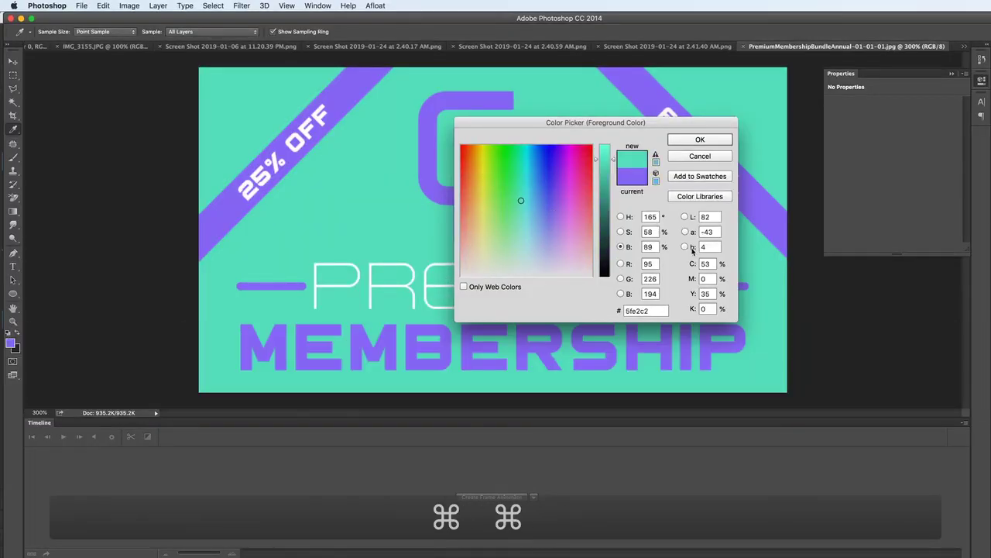
key(super+Tab)
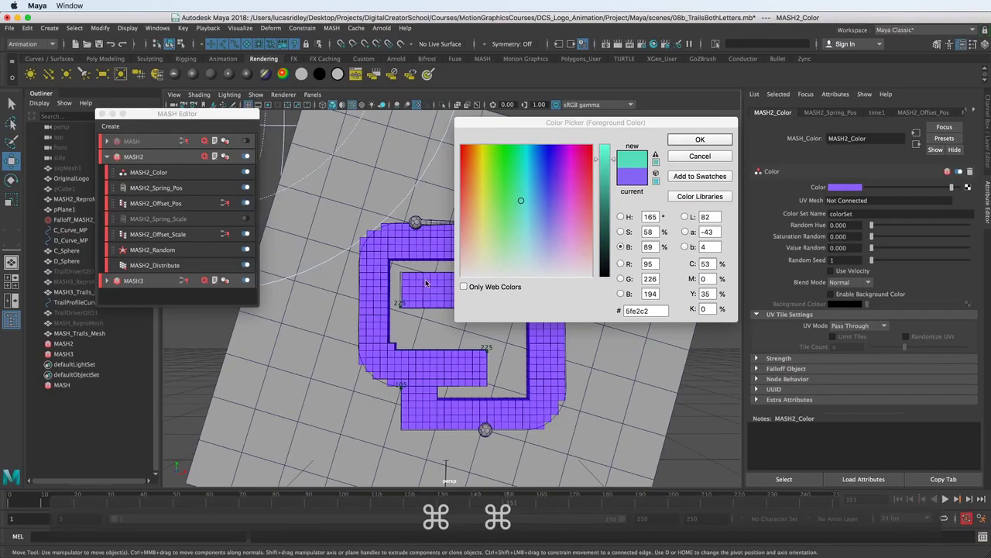
key(super+Tab)
key(super+Tab)
key(super+Tab)
- Add a second Color node, MASH2_Color1, to the MASH2 network
click(168, 157)
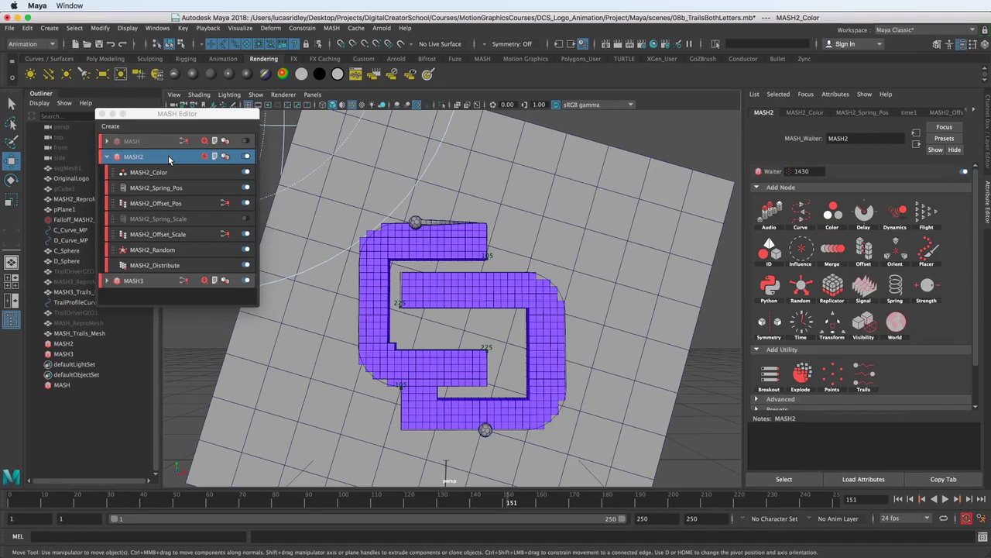
click(851, 221)
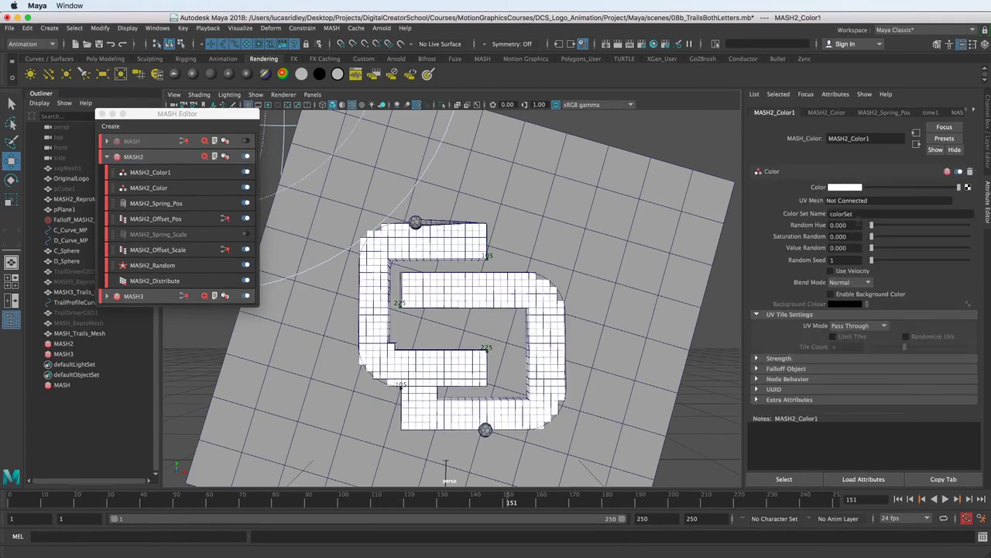
key(super+Tab)
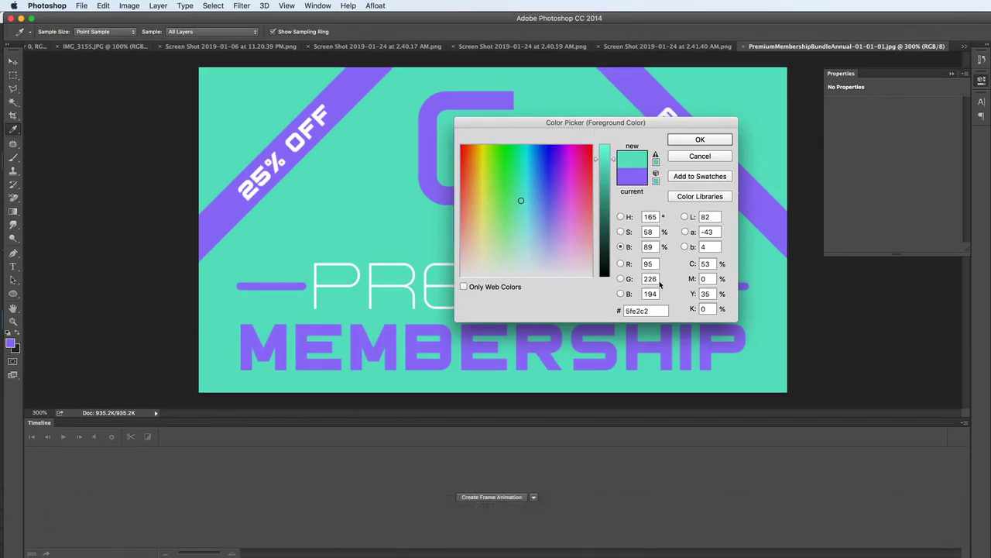
key(super+Tab)
- Set MASH2_Color1 to teal with R 95, G 226, B 194
click(845, 194)
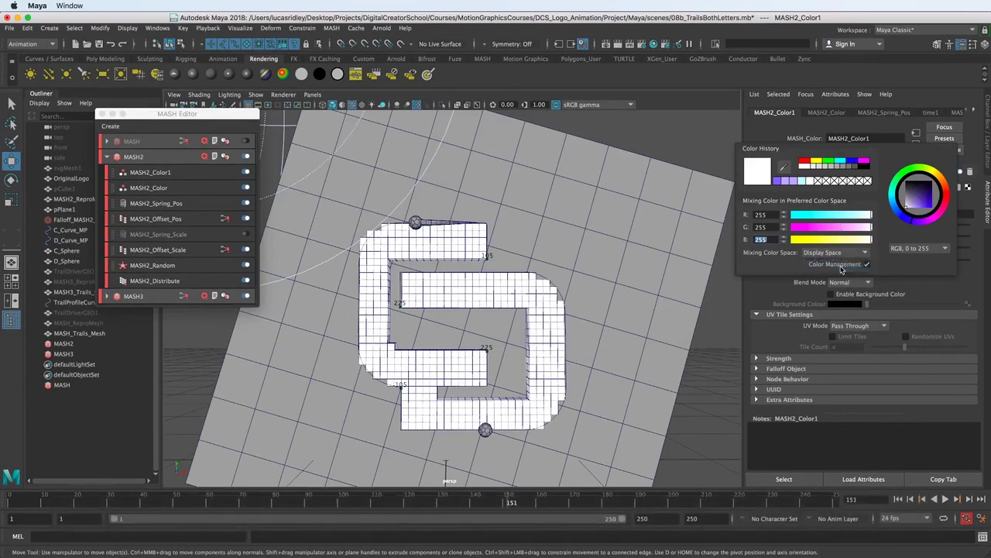
double_click(762, 216)
text(95)
key(Tab)
text(226)
key(Tab)
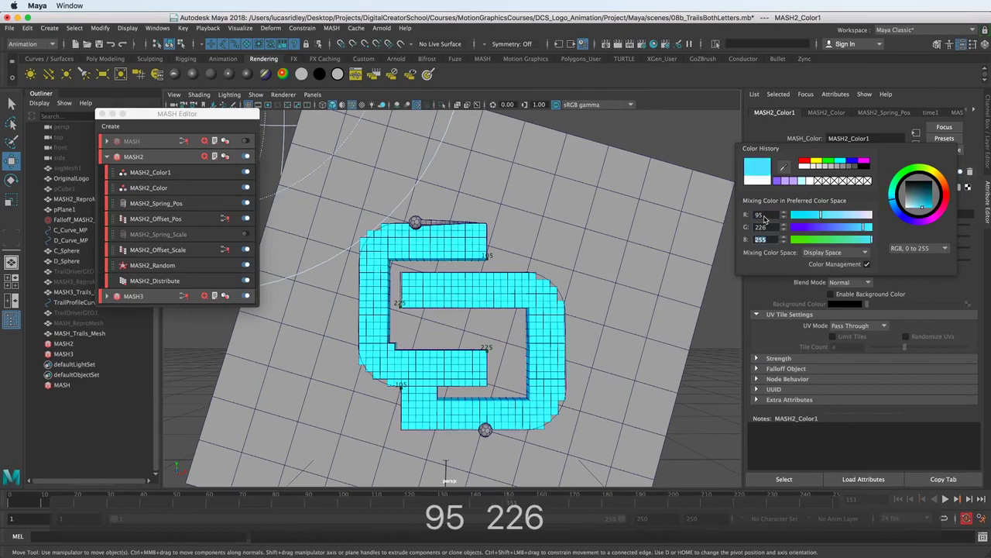
key(super+Tab)
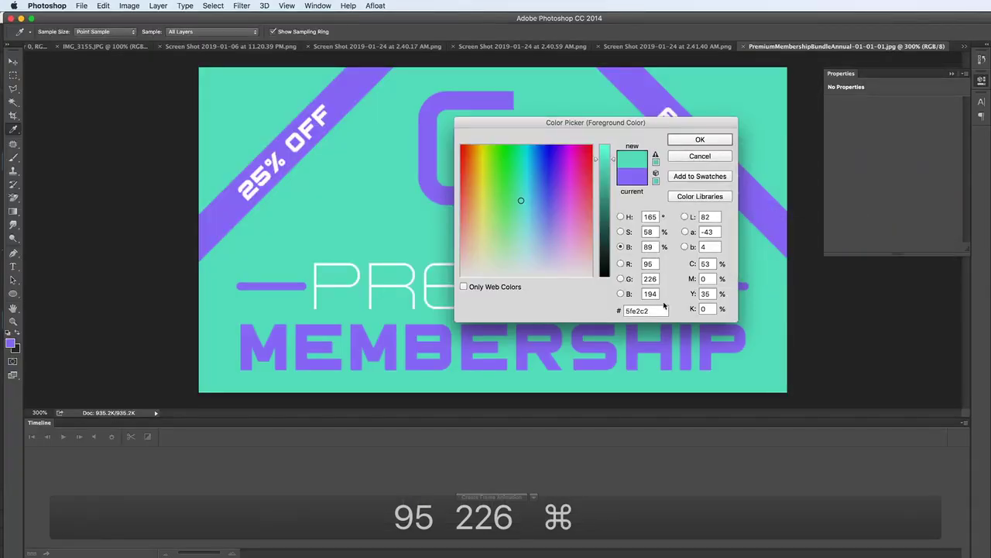
key(super+Tab)
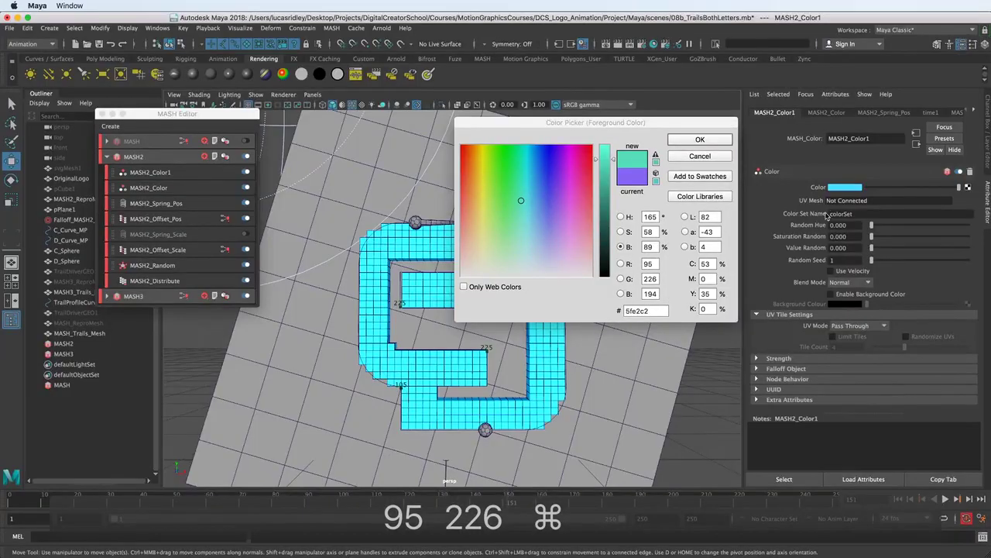
click(839, 189)
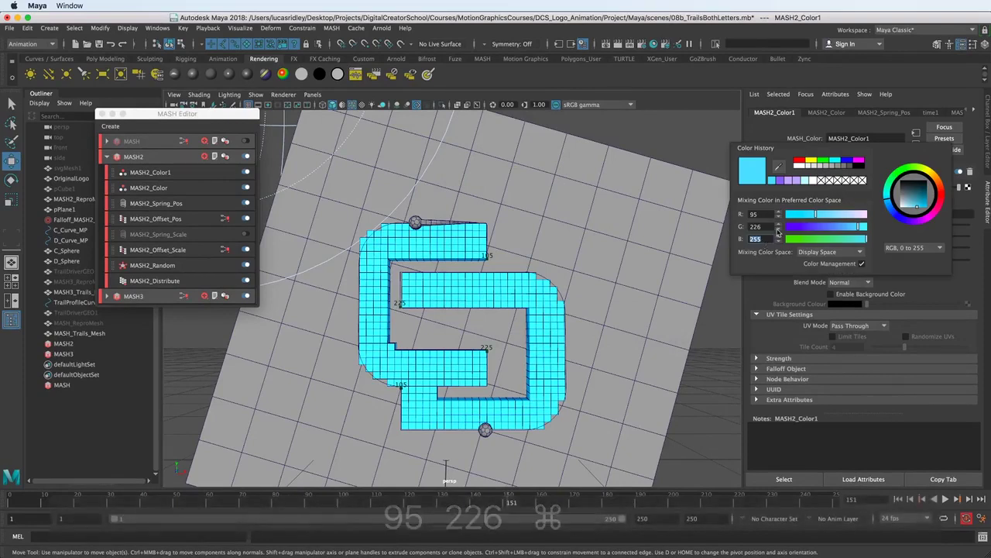
double_click(758, 238)
text(194)
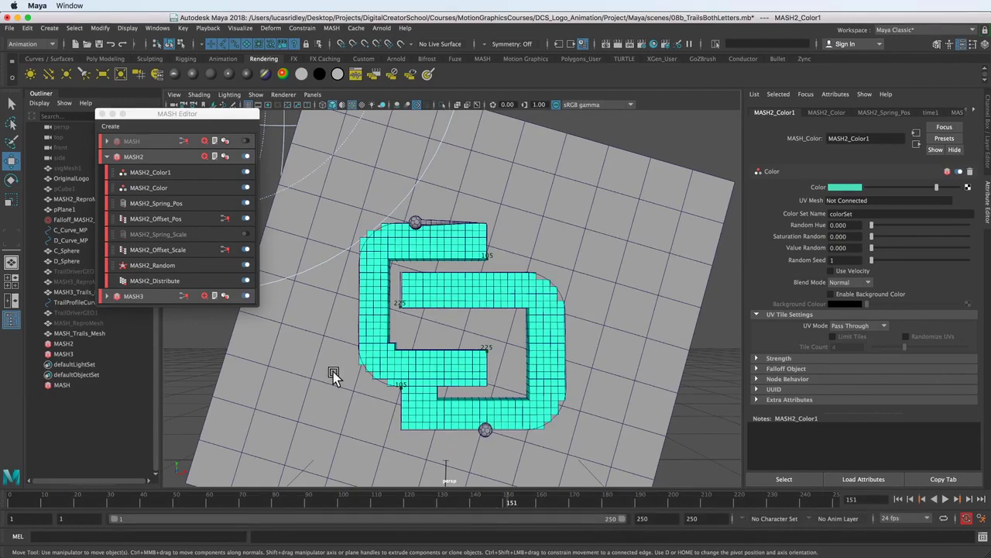
click(246, 142)
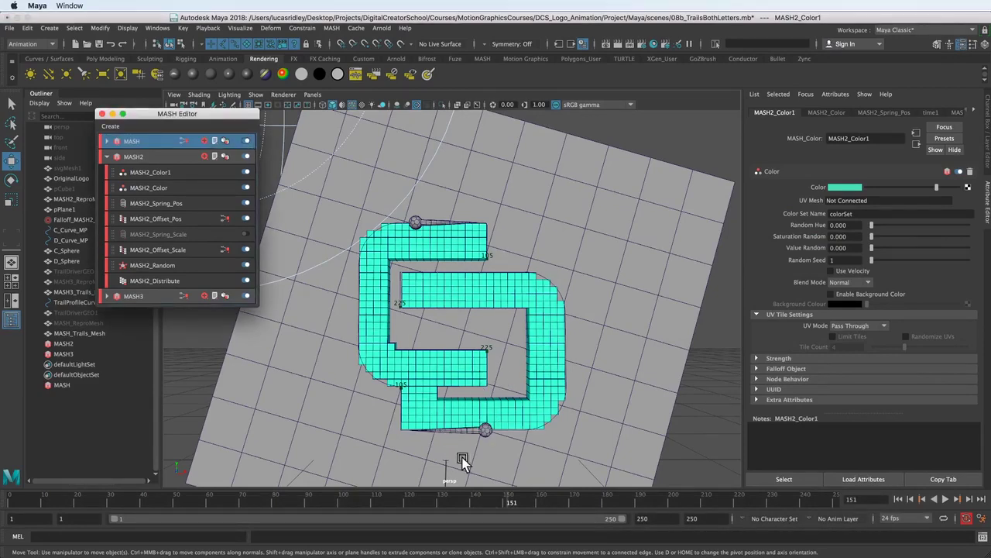
drag(440, 505, 467, 505)
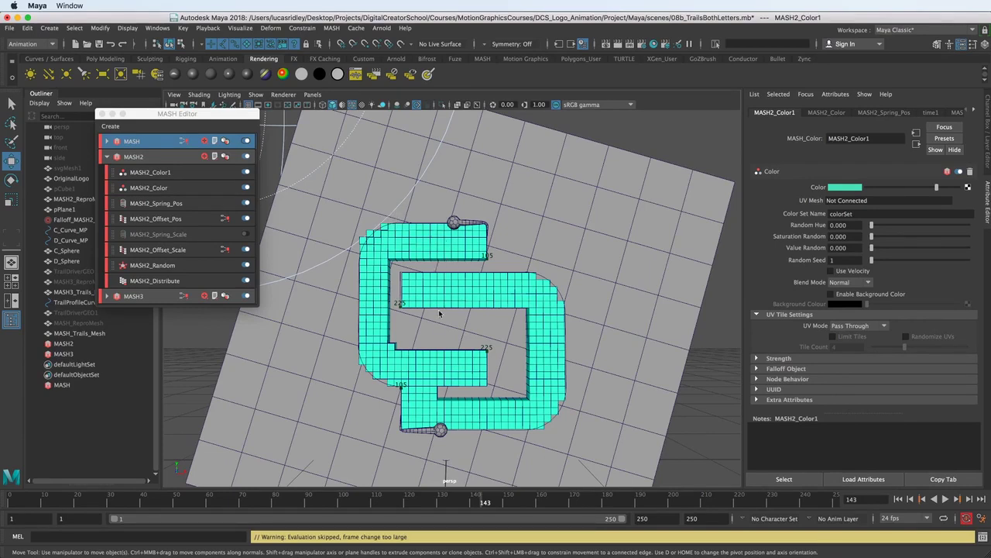
click(199, 174)
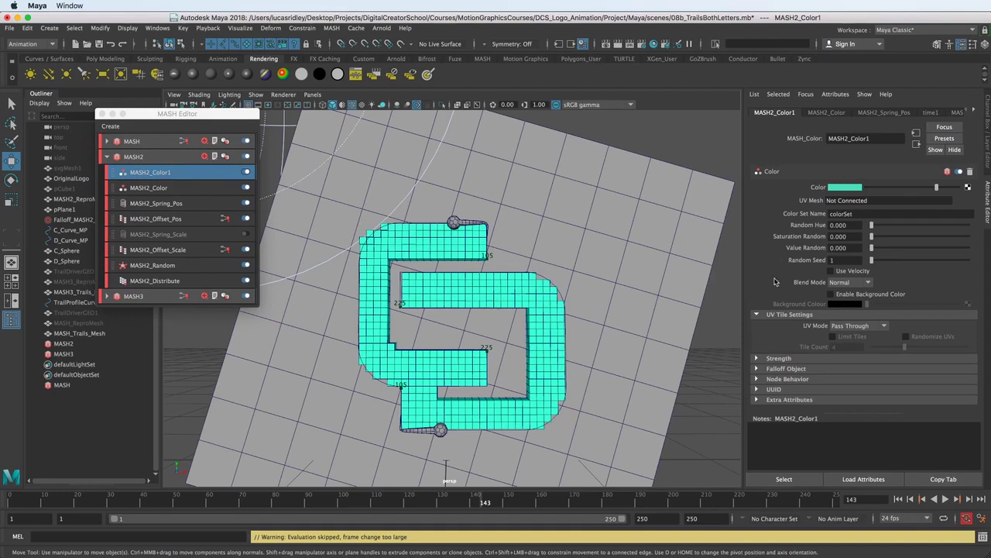
- Create a falloff object for the MASH2_Color1 node
click(794, 369)
scroll(783, 320, down, 3)
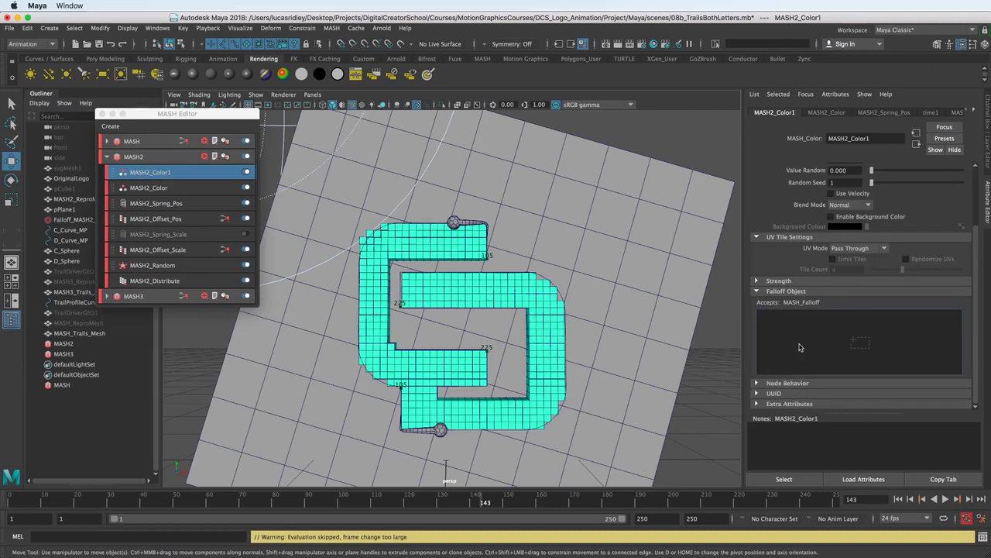
right_click(802, 345)
click(845, 351)
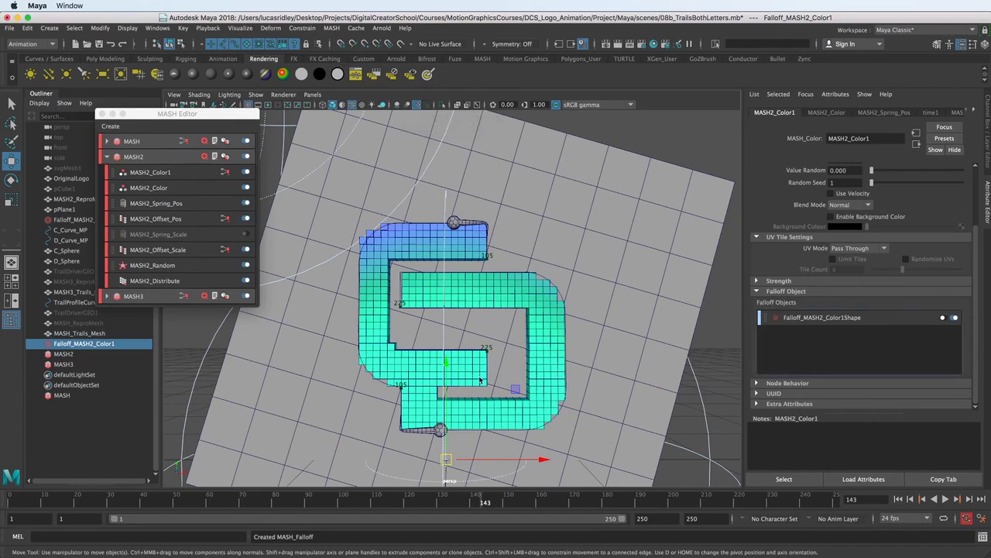
- Select the Falloff_MASH2_Color1 sphere and move it across the logo
click(606, 340)
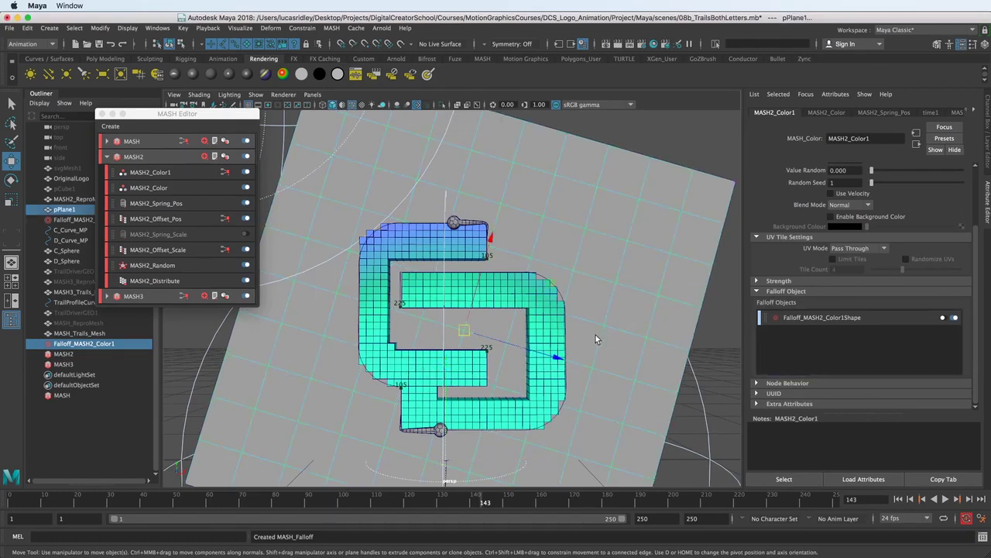
alt+drag(564, 344, 465, 232)
click(585, 357)
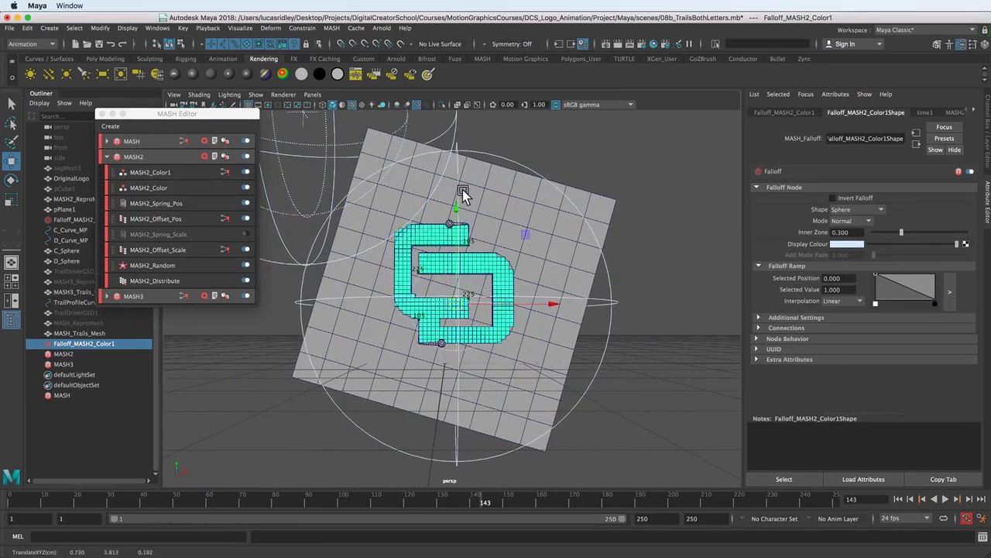
alt+middle_drag(480, 227, 494, 287)
alt+drag(494, 286, 483, 316)
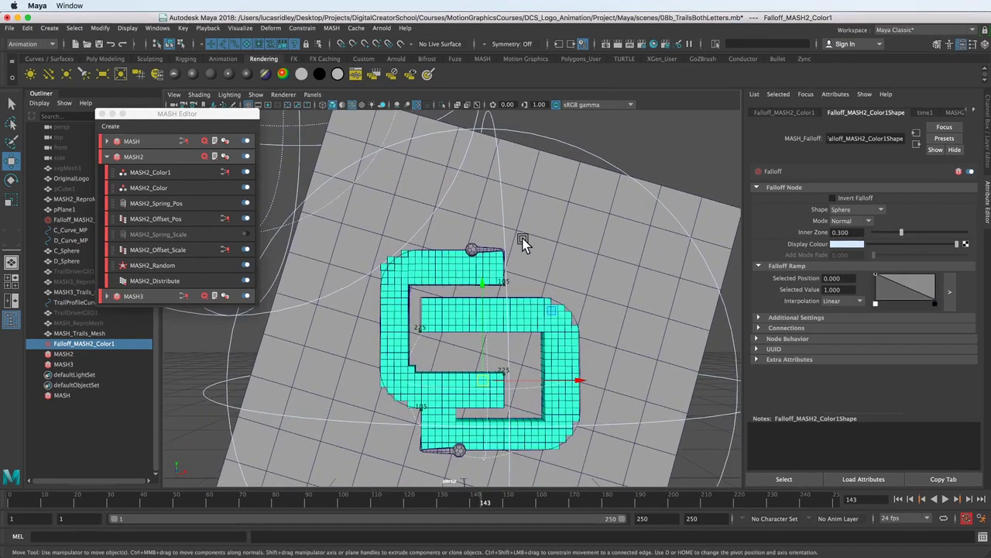
- Switch Falloff_MASH2_Color1 to a Mesh shape driven by C_Sphere, then play to preview
click(882, 211)
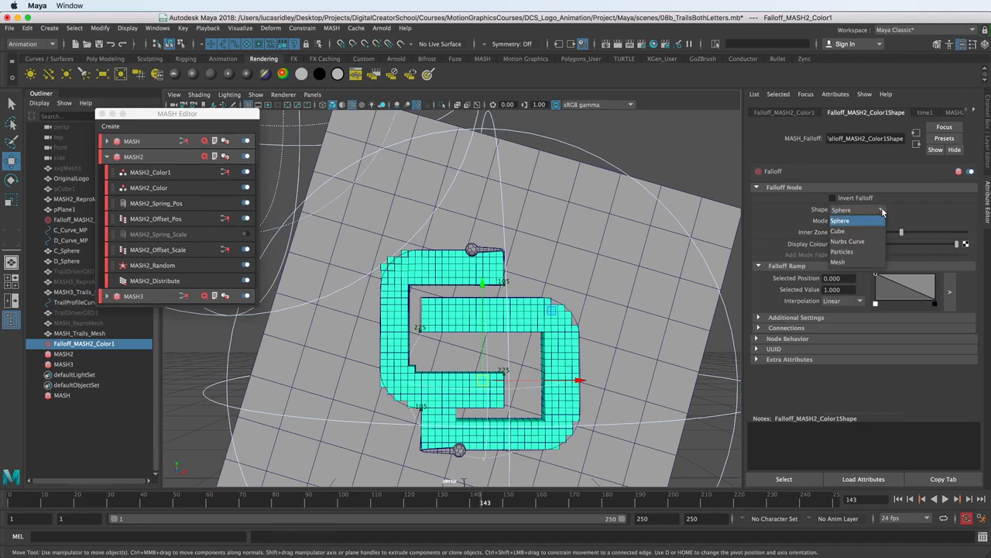
click(852, 261)
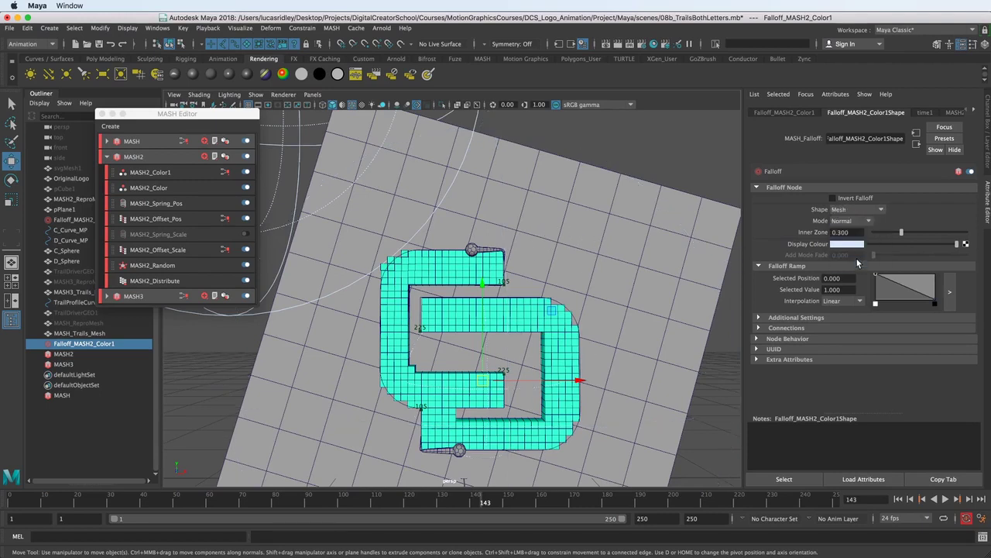
click(782, 328)
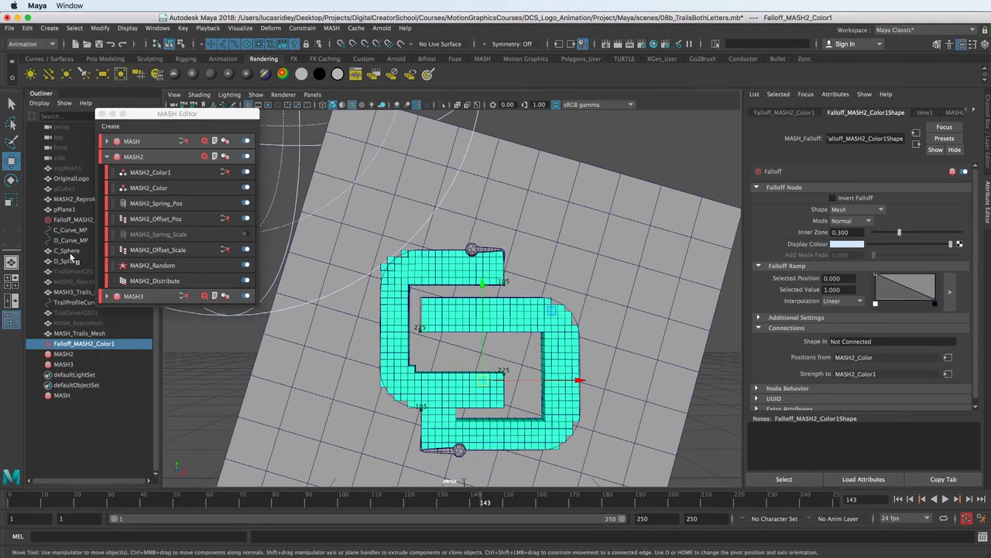
drag(68, 255, 870, 343)
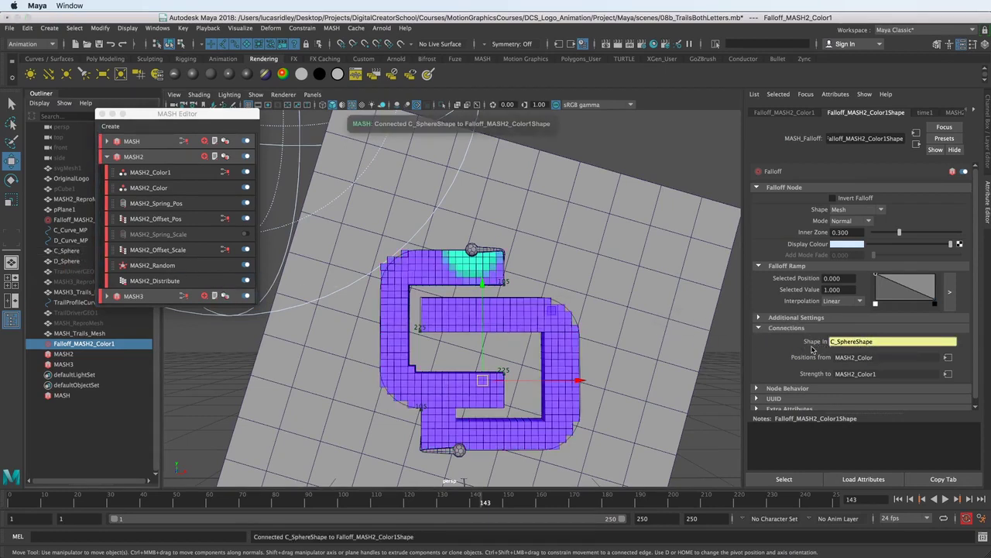
key(alt+v)
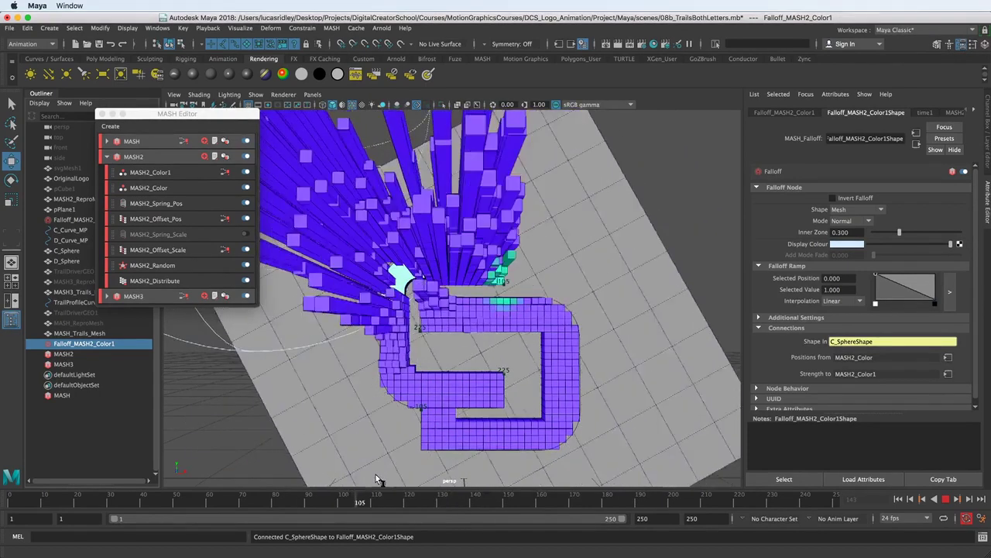
- Stop playback and create a second falloff from MASH2_Color1's Falloff Object list
click(474, 496)
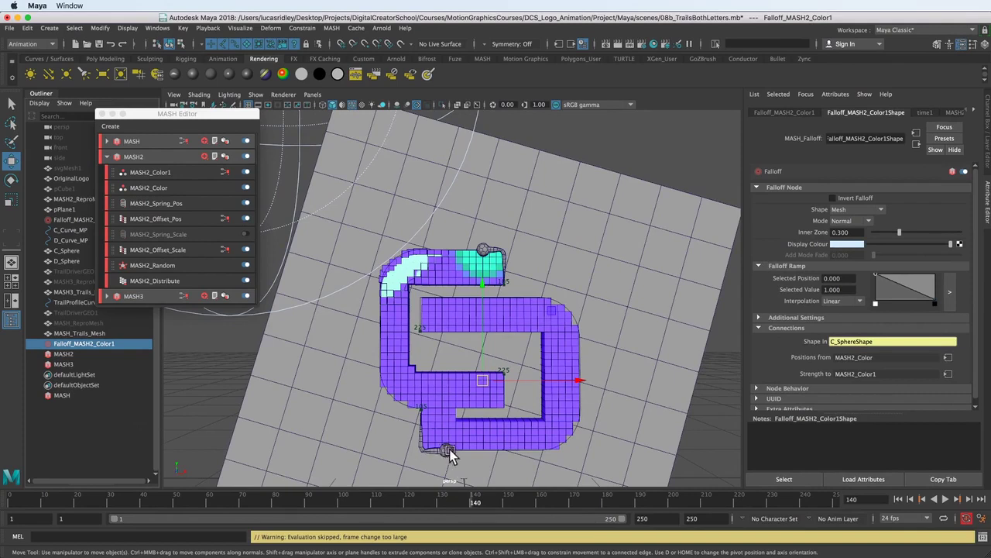
click(178, 173)
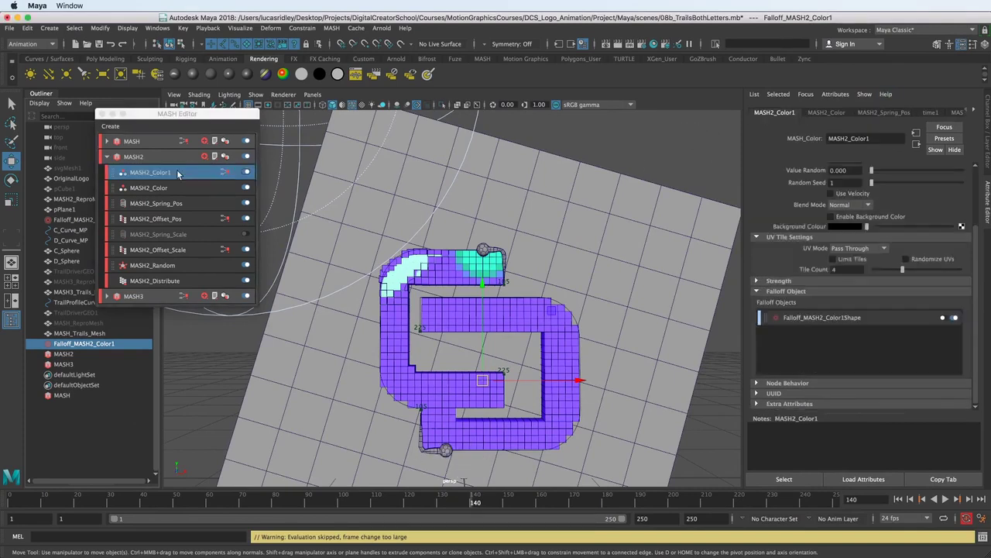
right_click(804, 338)
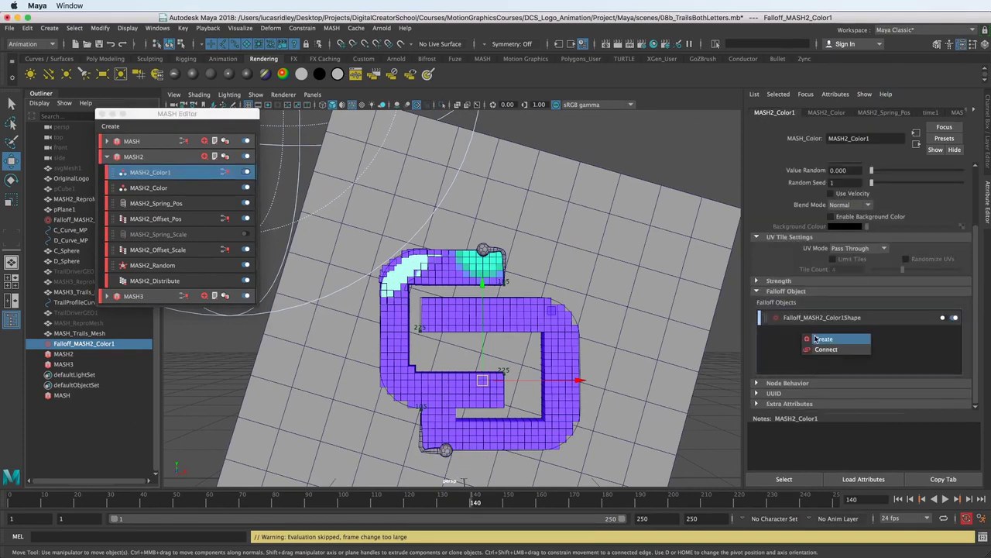
click(821, 338)
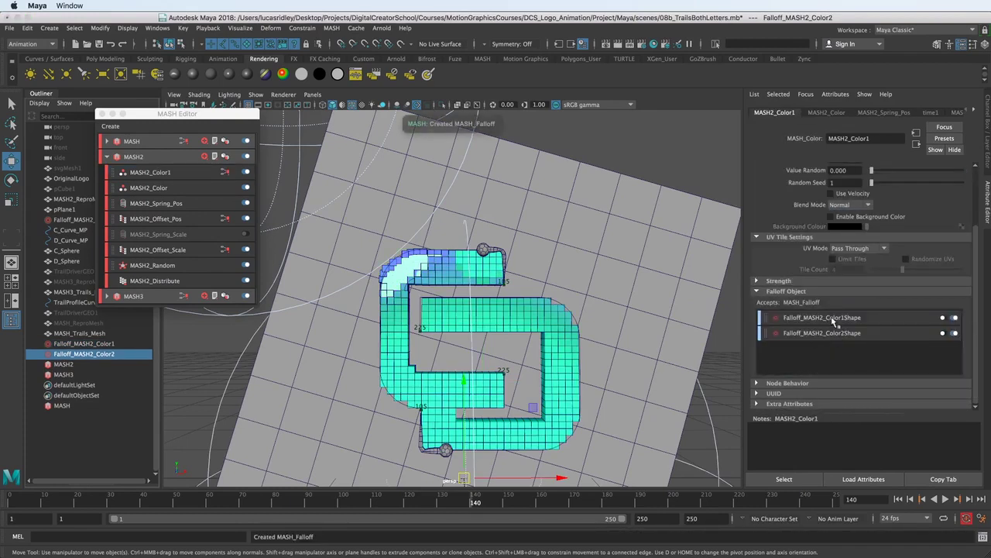
- Check the first falloff's settings, then bring up Falloff_MASH2_Color2Shape's settings
click(831, 317)
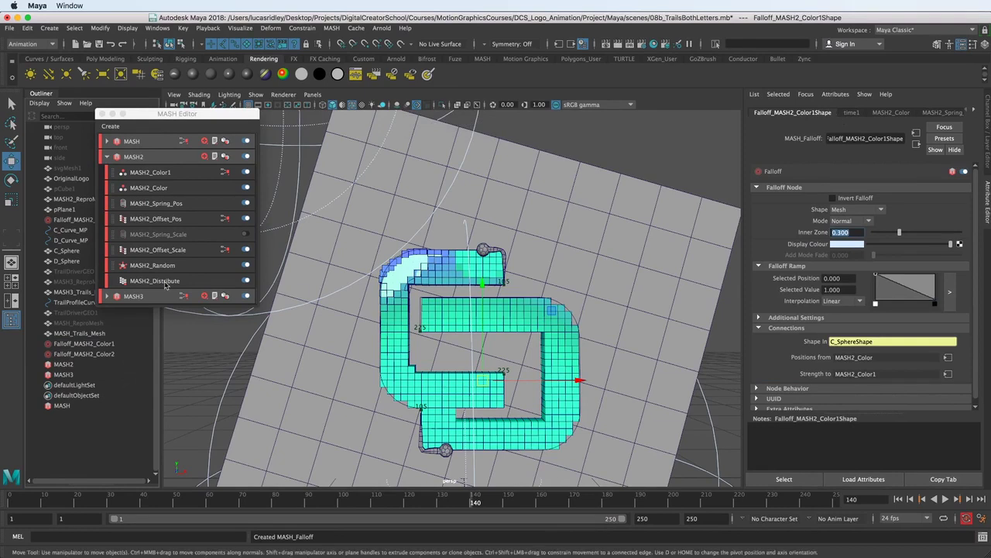
click(164, 172)
click(815, 320)
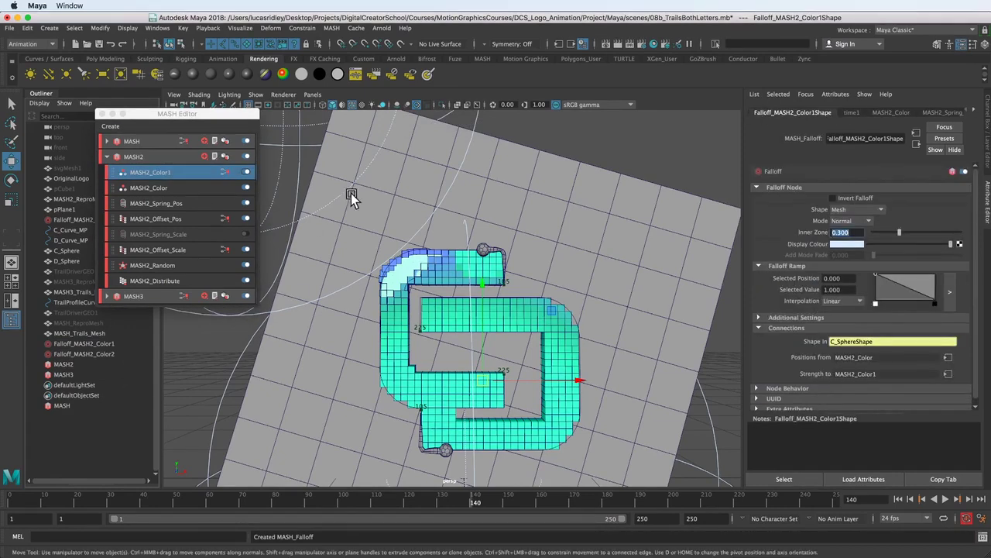
click(166, 172)
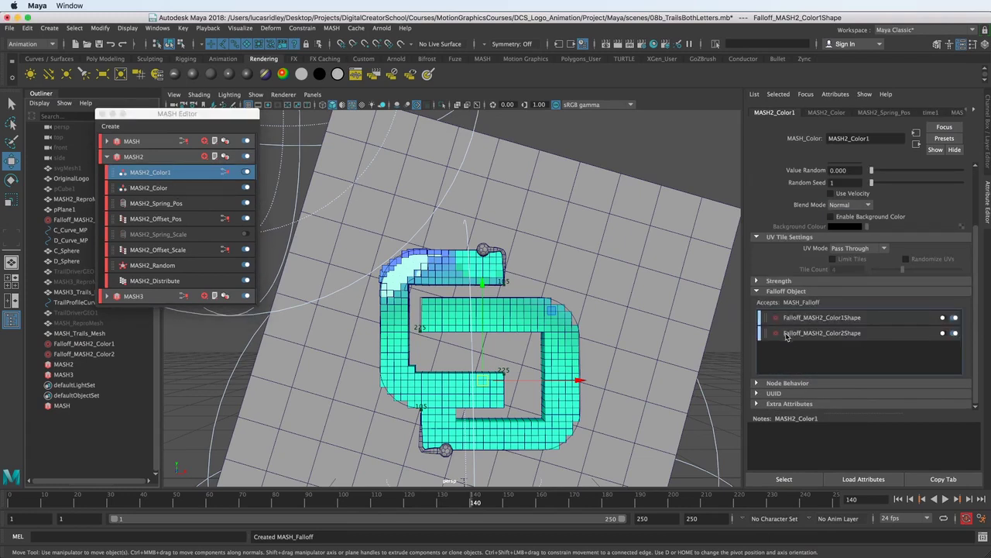
click(801, 333)
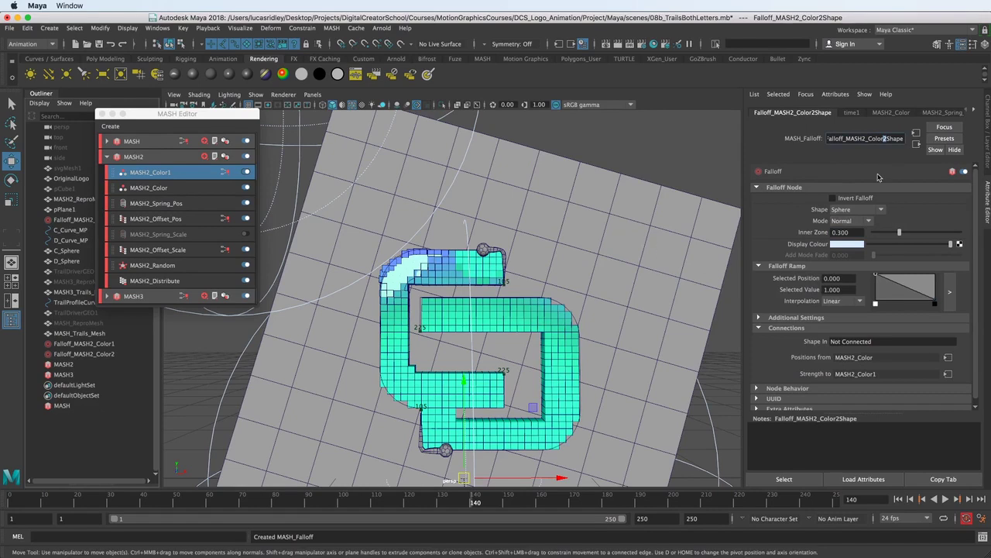
- Set Falloff_MASH2_Color2Shape's Shape to Mesh with D_SphereShape in Shape In, and play to preview
click(182, 171)
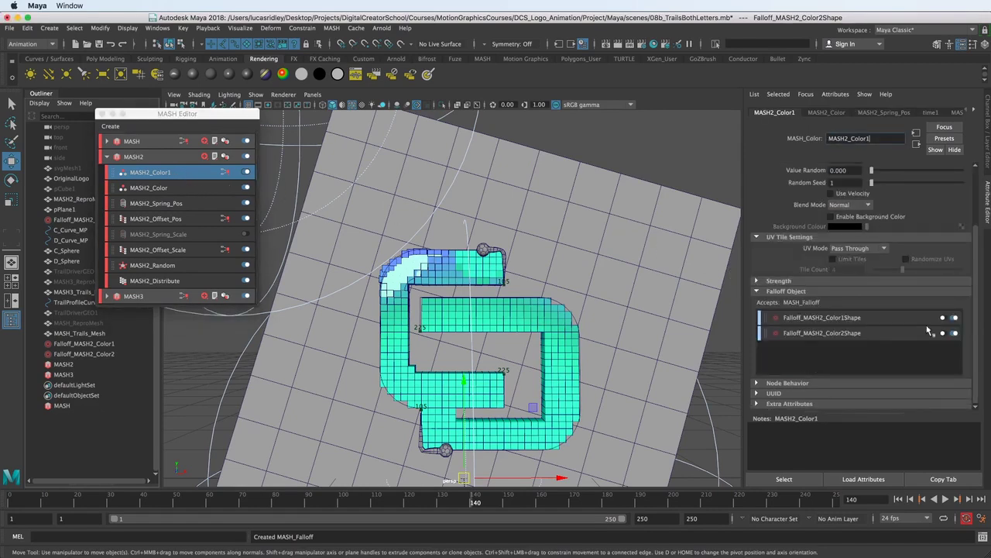
double_click(841, 334)
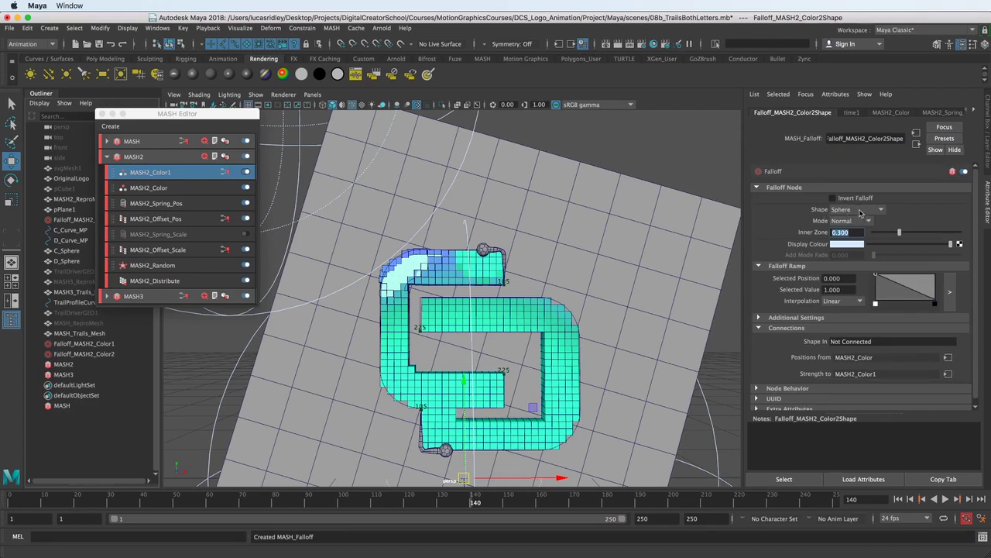
click(861, 211)
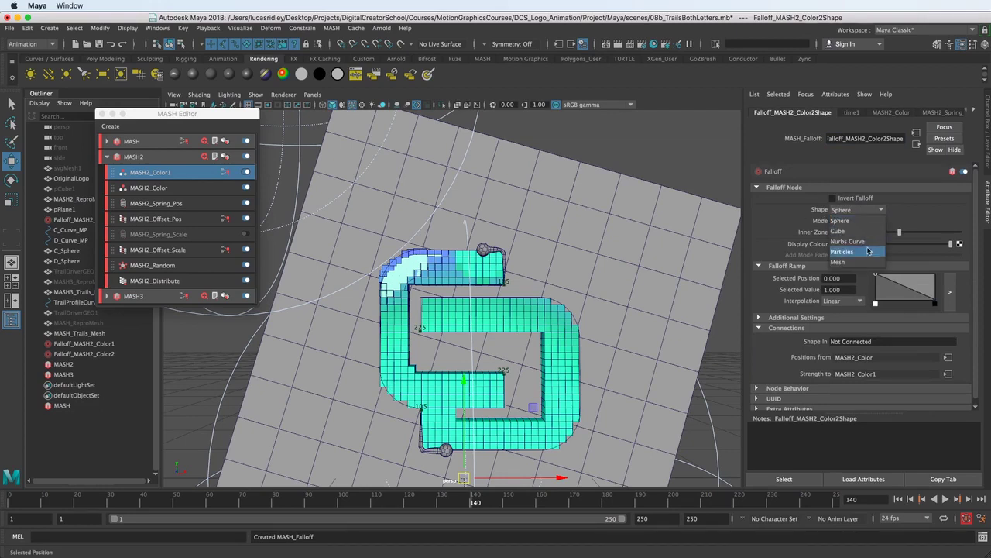
click(863, 261)
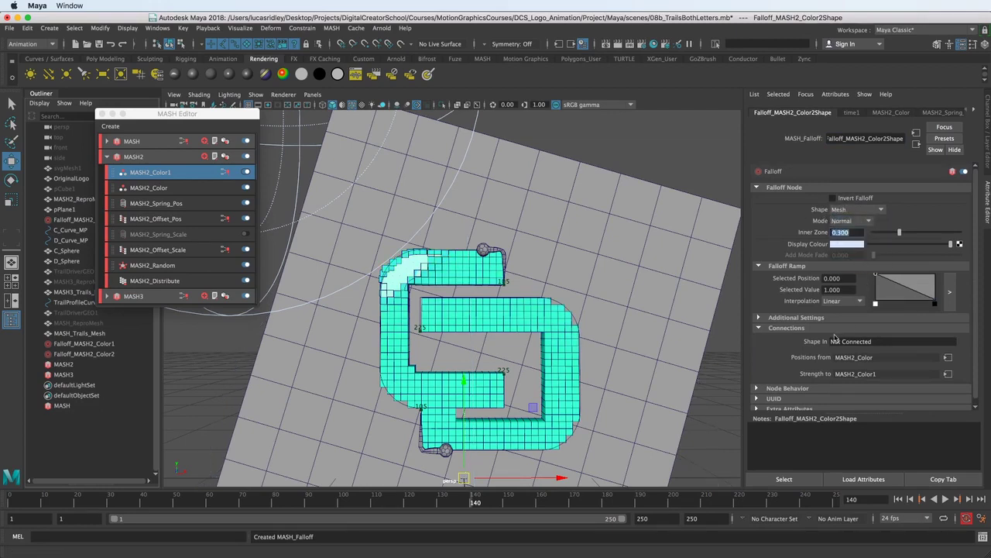
middle_drag(67, 261, 860, 344)
key(alt+v)
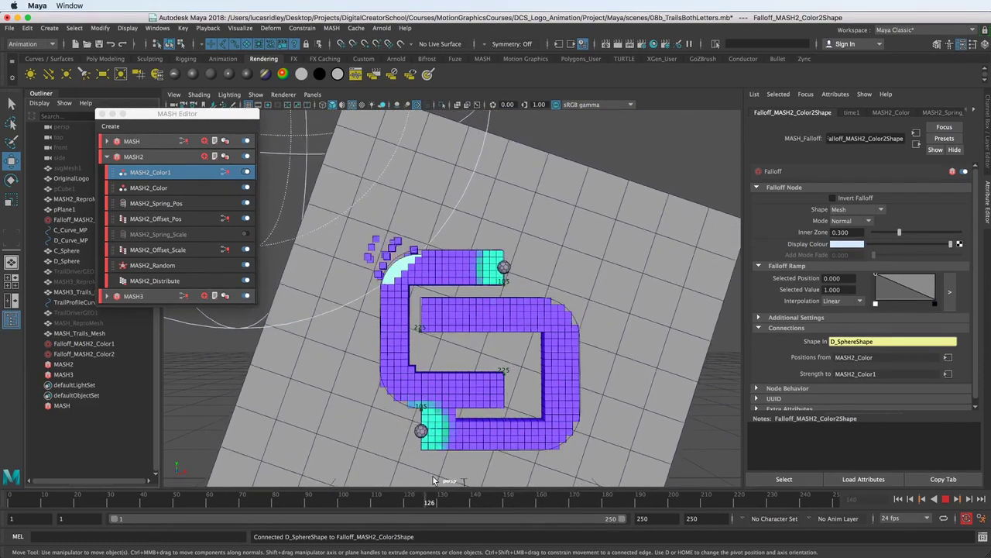
- Stop playback and drag the D_Sphere falloff's Custom Shape Radius to about 1.6 under Additional Settings
key(Escape)
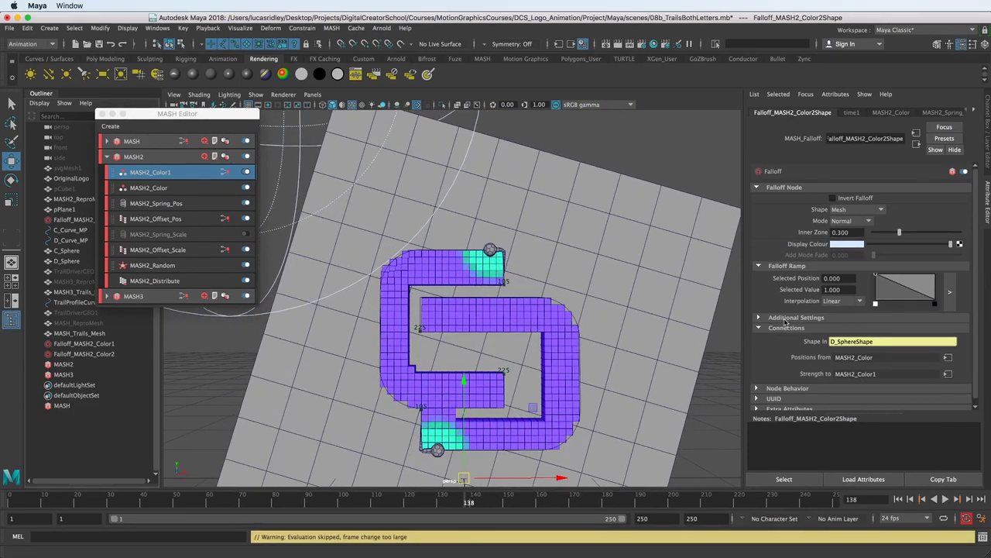
click(788, 318)
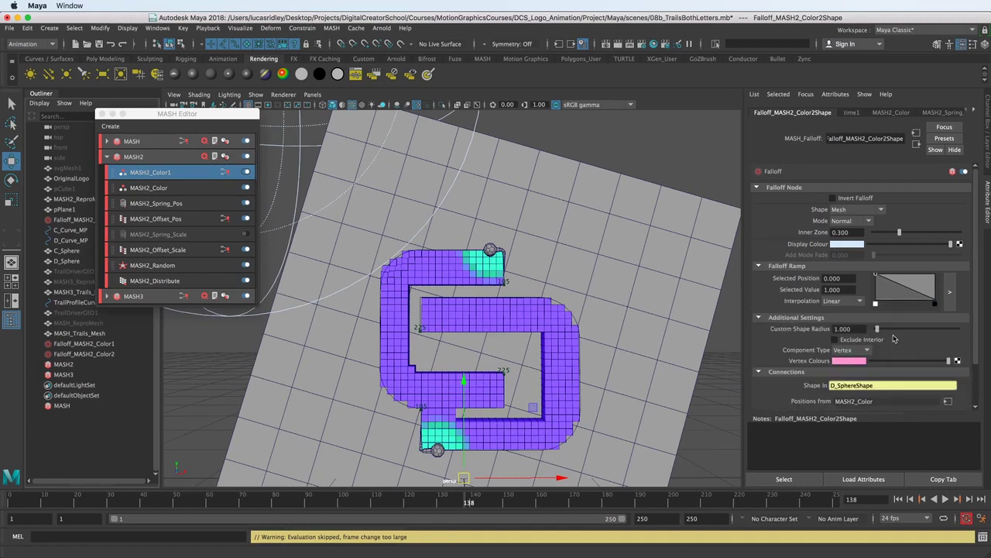
drag(882, 333, 877, 330)
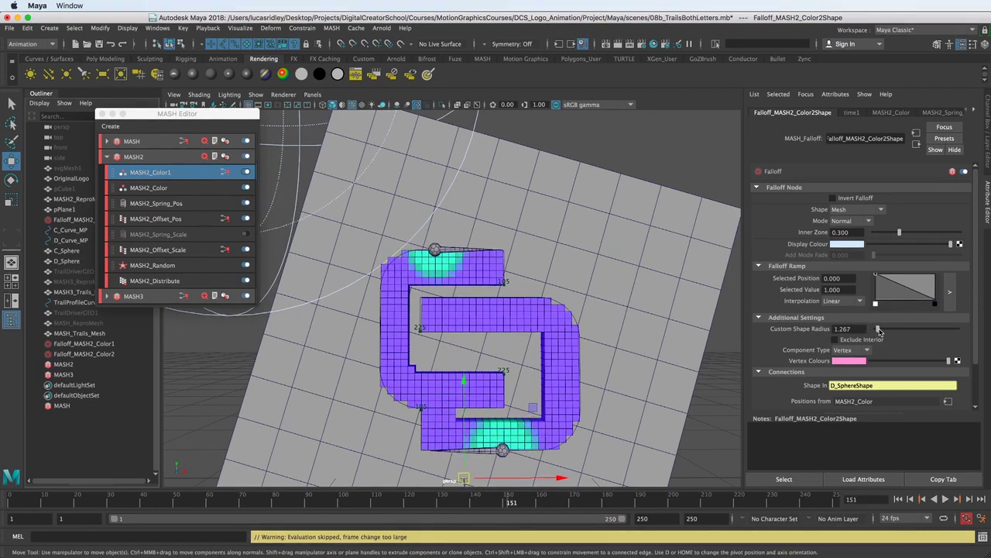
drag(880, 331, 878, 331)
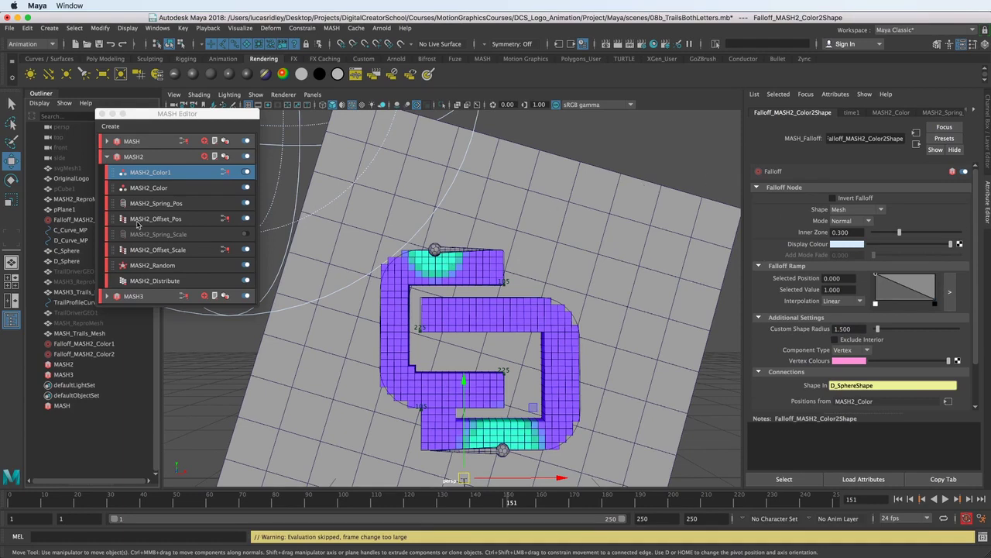
- Give the C_Sphere falloff a Custom Shape Radius of 1.5
click(145, 172)
click(846, 319)
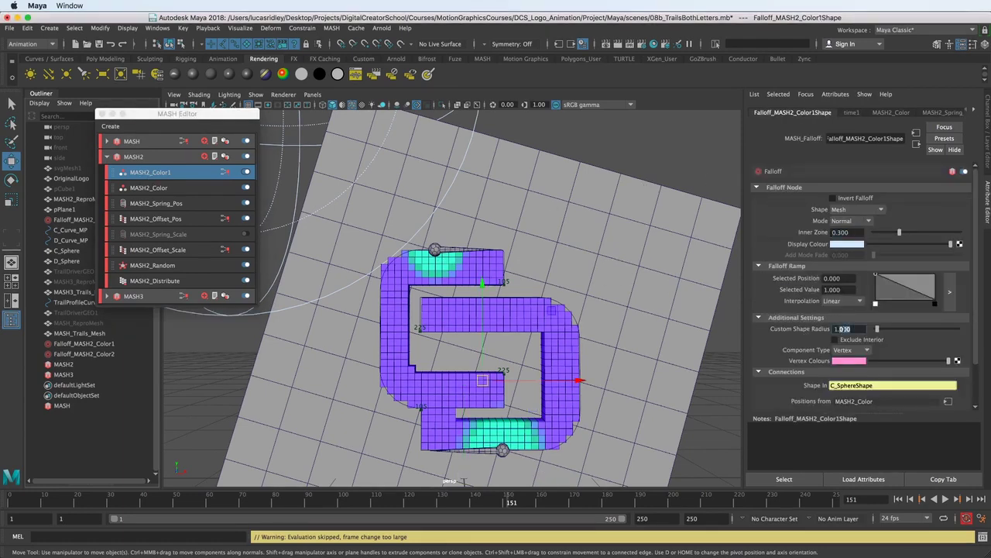
text(5)
key(Return)
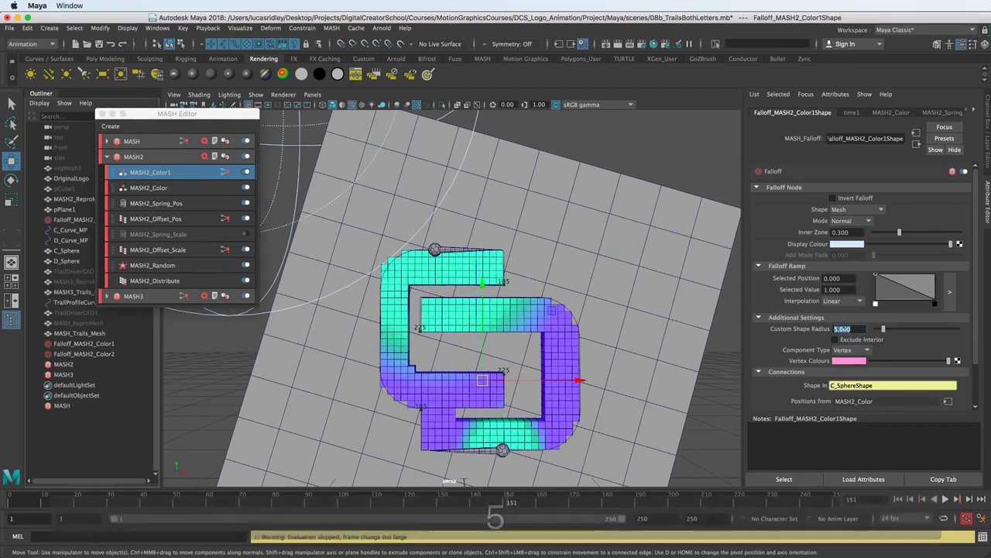
text(1.5)
key(Return)
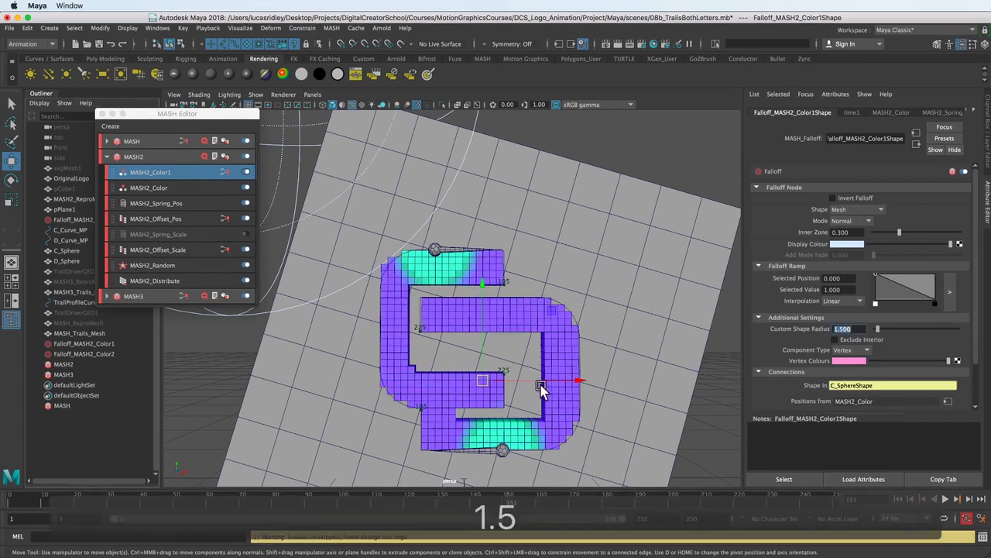
- Scrub the timeline, nudge the falloff object upward, and preview at frame 174
drag(511, 498, 463, 499)
click(453, 336)
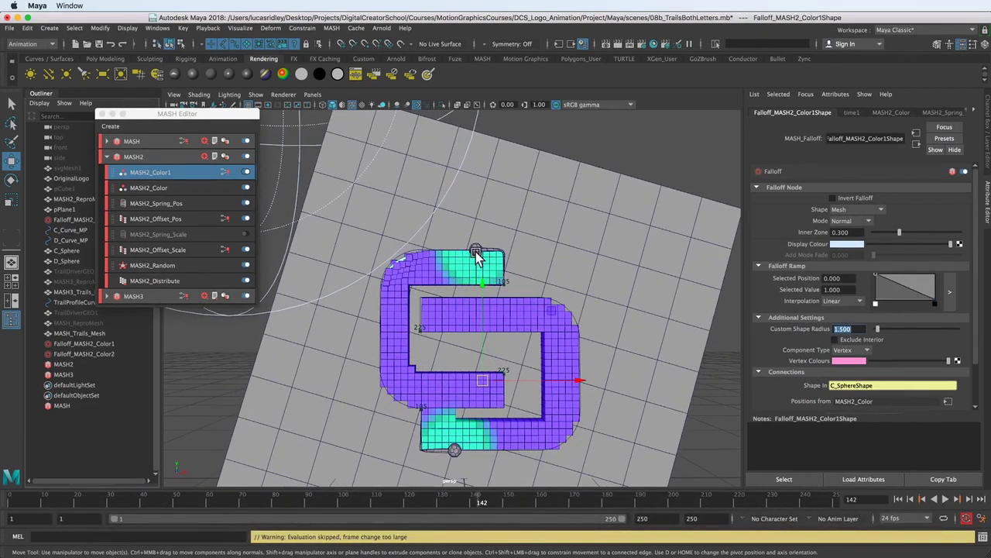
mouse_move(476, 283)
mouse_down()
mouse_move(475, 258)
mouse_move(477, 293)
mouse_up()
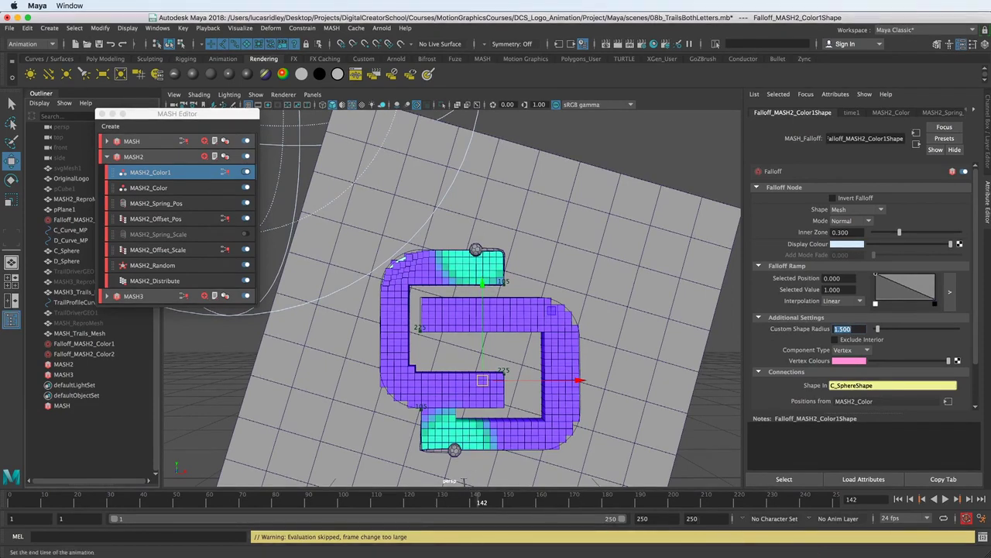
drag(481, 504, 583, 491)
key(super+Tab)
key(super+Tab)
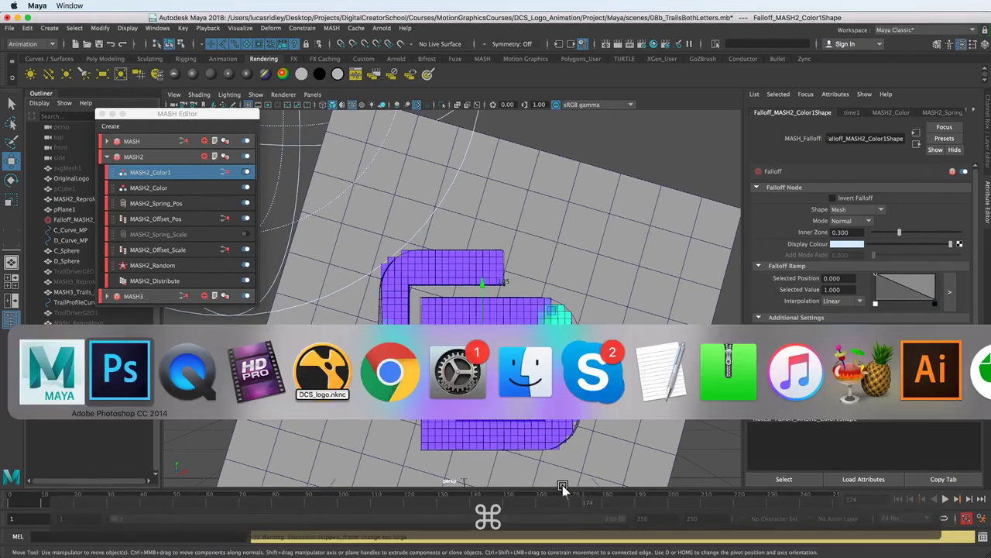
scroll(478, 537, left, 5)
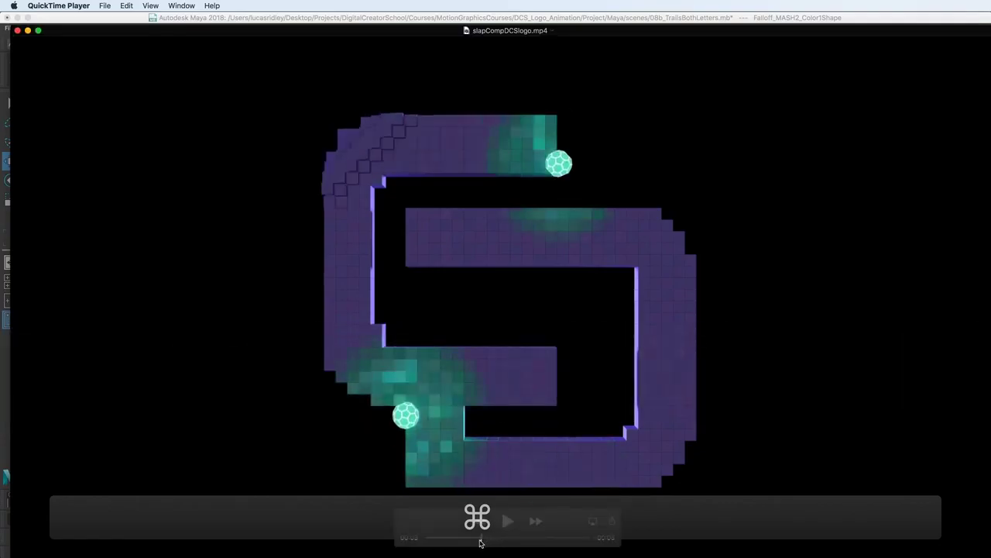
scroll(478, 537, right, 5)
drag(502, 538, 523, 536)
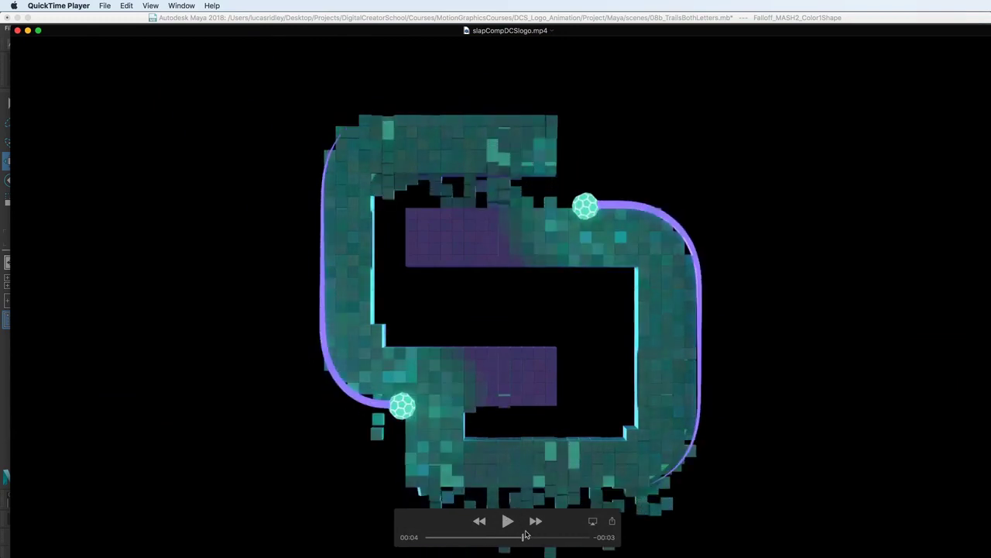
mouse_move(525, 537)
mouse_down()
mouse_move(496, 537)
mouse_move(513, 537)
mouse_up()
key(super+Tab)
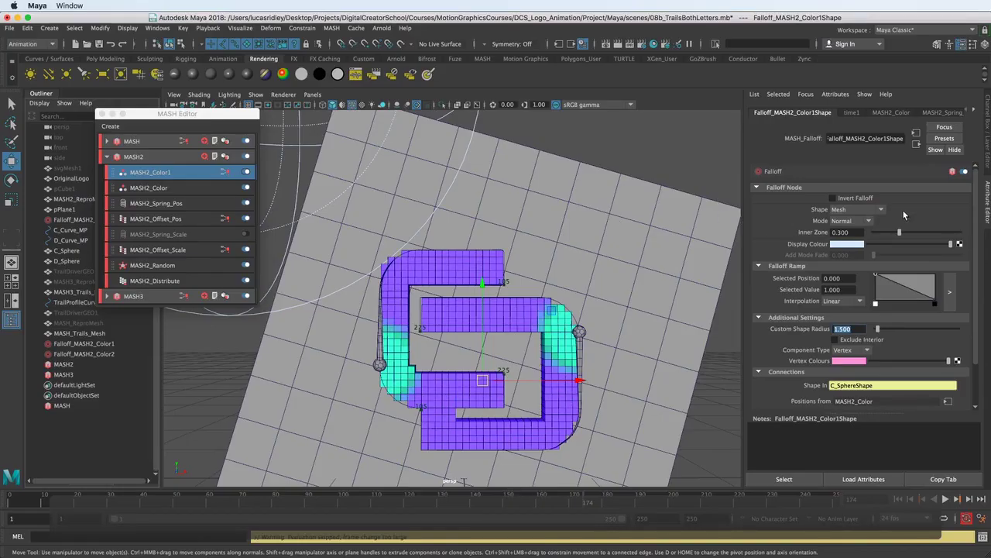
- Set Mode to Add on both the C_Sphere and D_Sphere falloffs
click(851, 220)
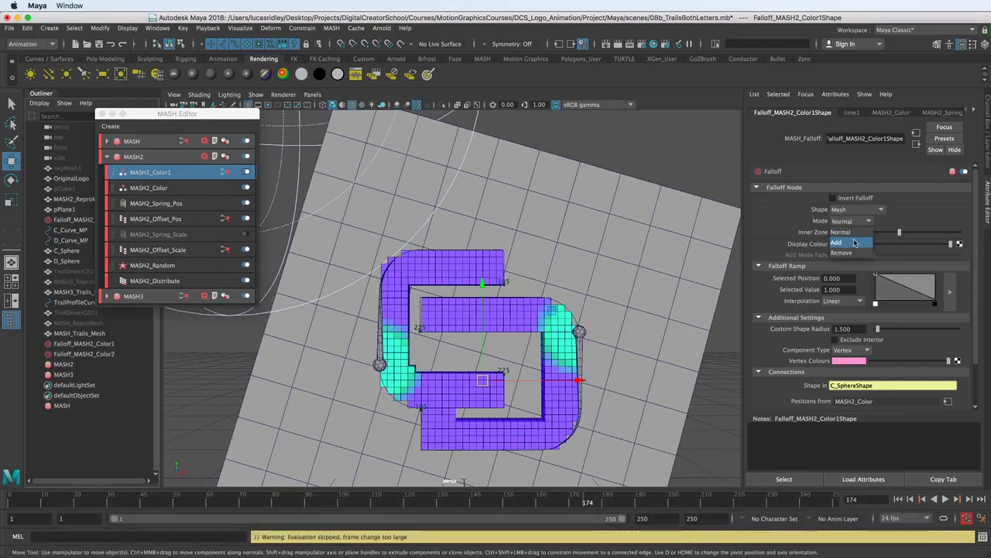
click(855, 244)
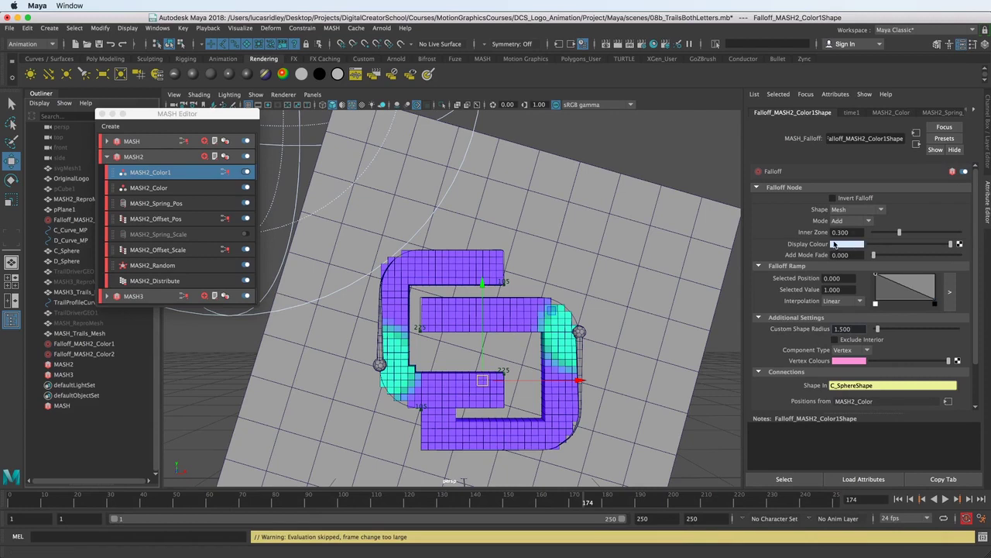
click(198, 175)
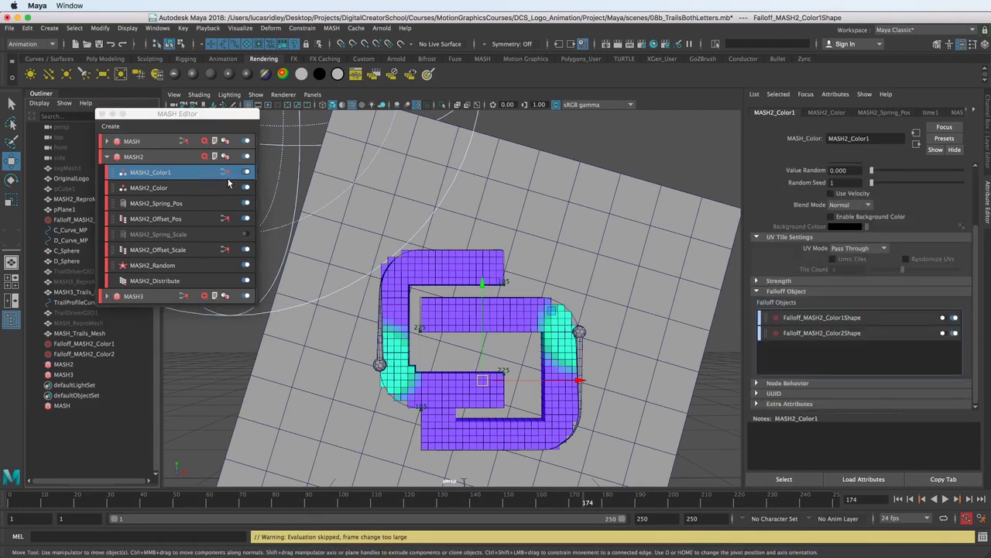
click(858, 342)
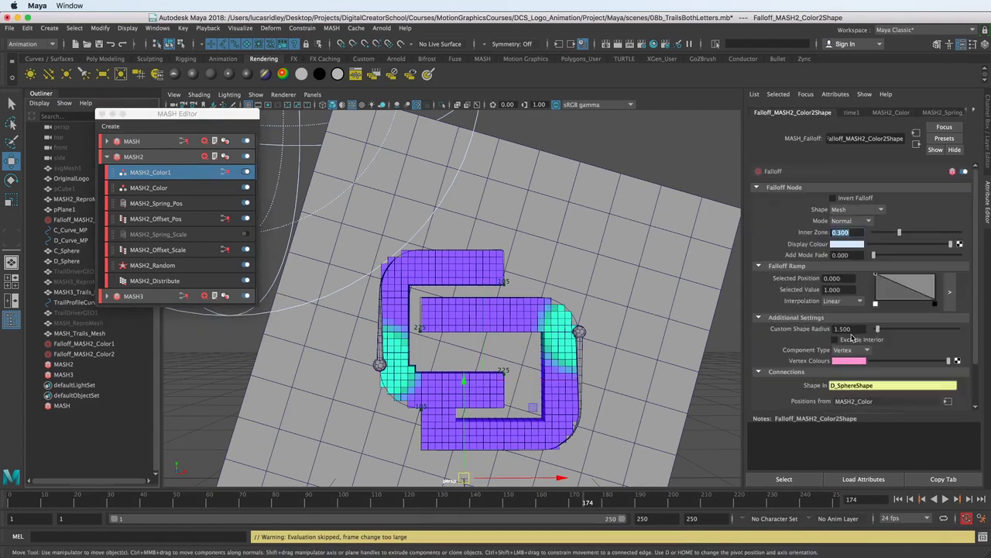
click(864, 223)
click(840, 242)
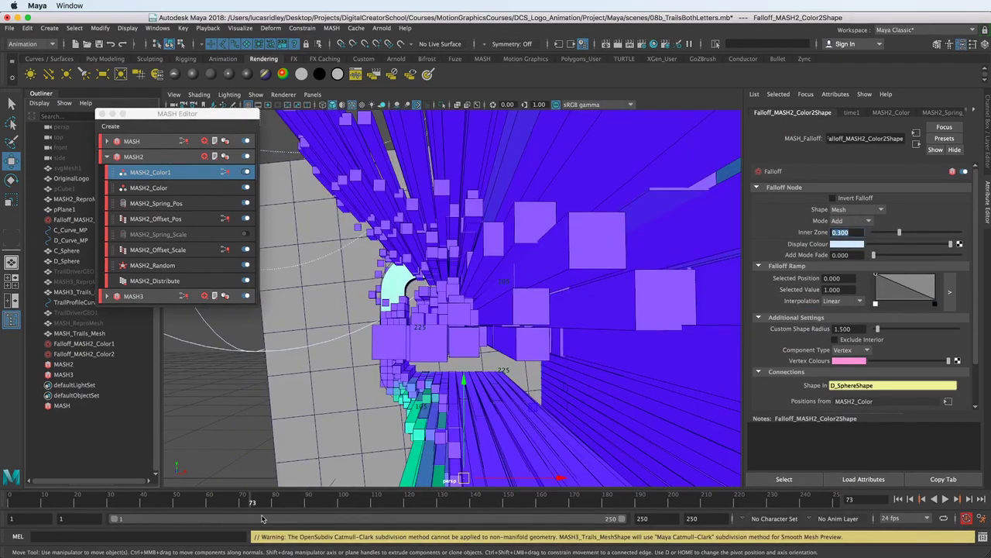
- Play back from around frame 139 to preview the additive teal build-up
click(945, 500)
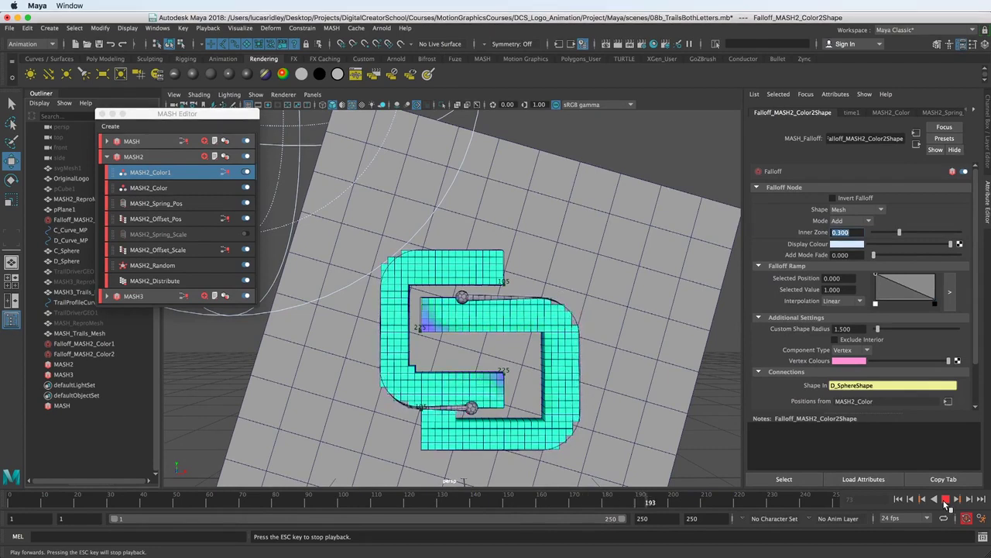
click(945, 500)
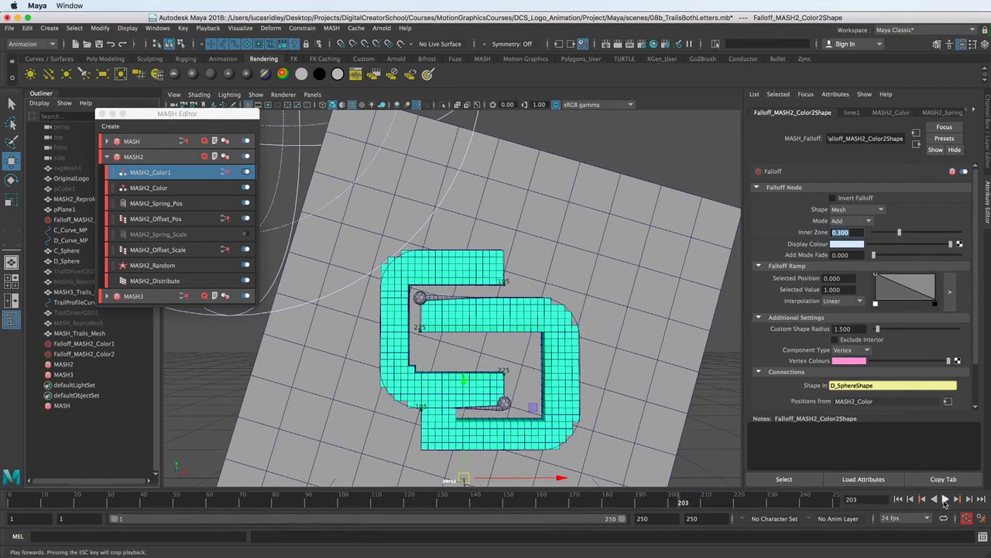
drag(677, 503, 474, 503)
key(alt+v)
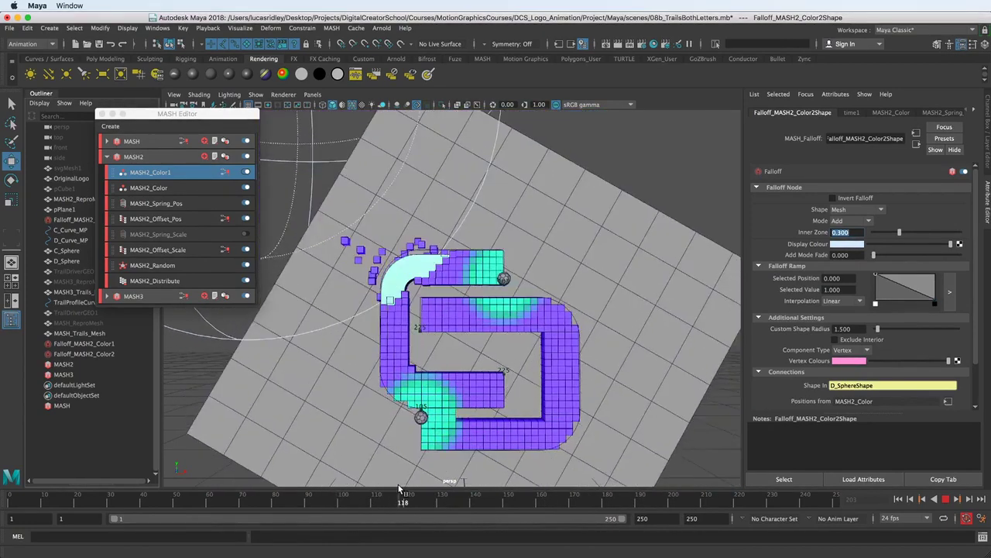
click(292, 498)
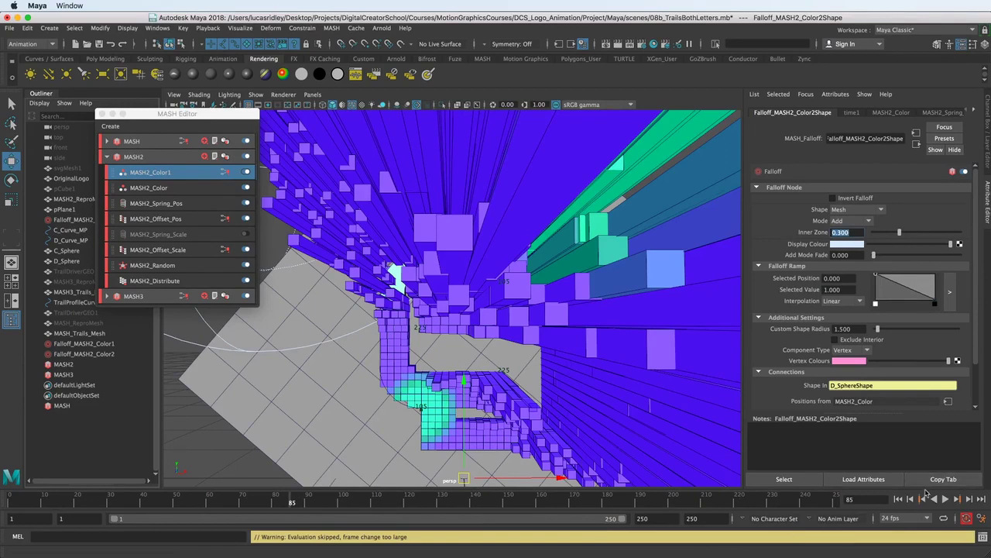
click(947, 499)
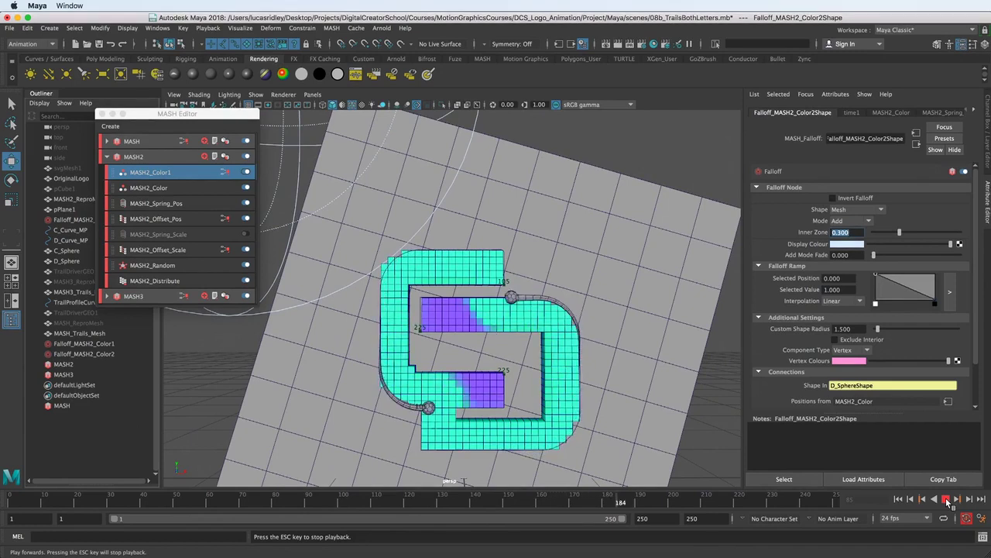
- Stop the Maya playback at frame 208
click(946, 499)
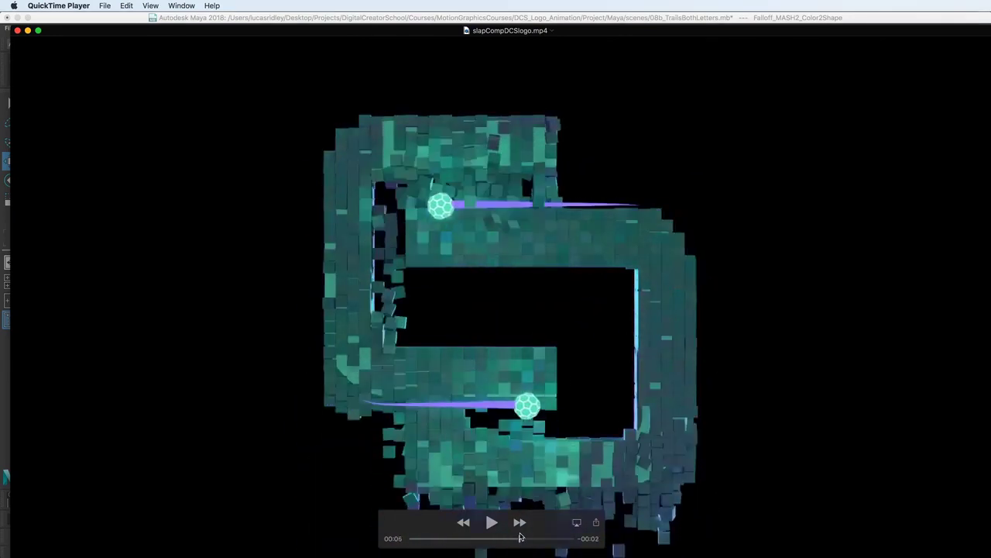
- Back in Maya, set Falloff_MASH2_Color2Shape's Add Mode Fade to 0 and replay from frame 110
key(super+Tab)
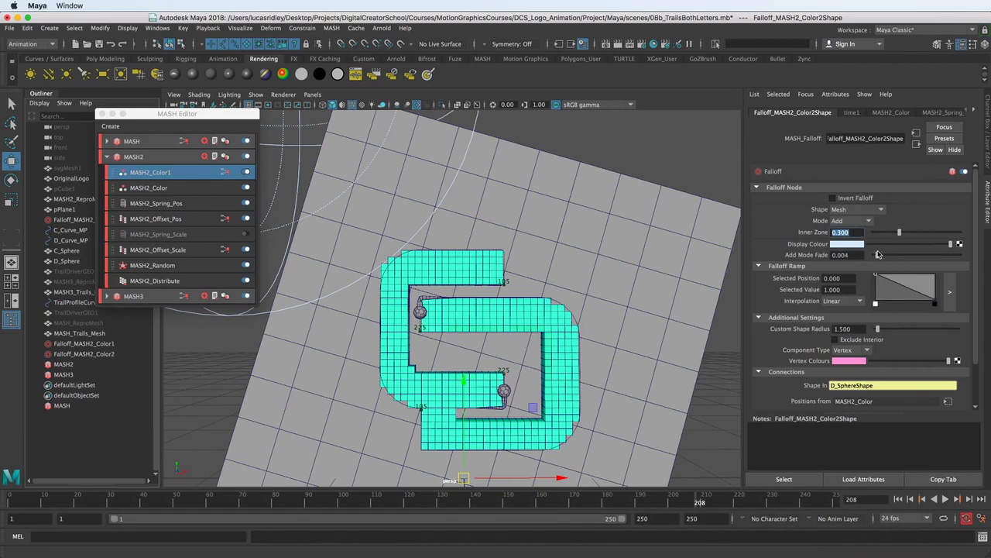
drag(881, 254, 888, 254)
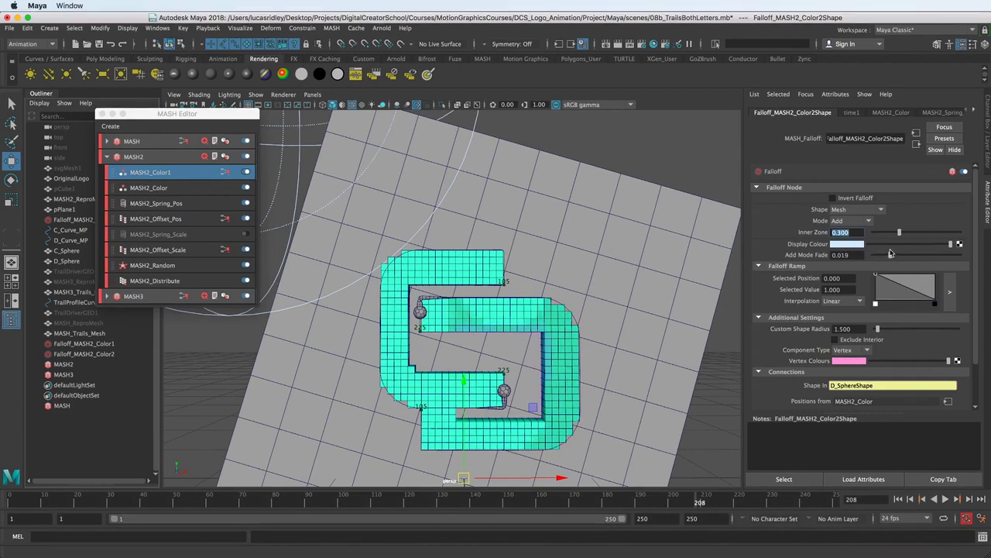
click(376, 502)
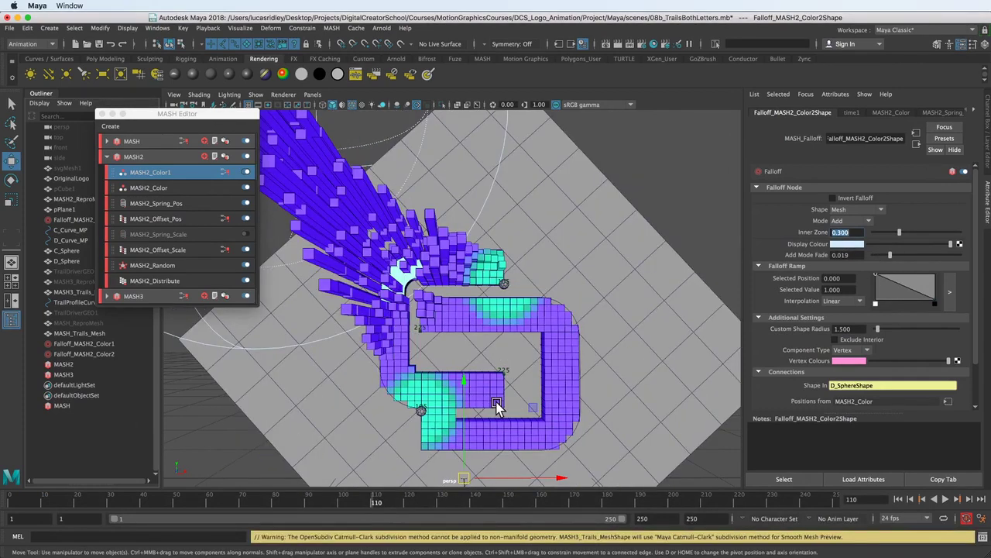
key(alt+v)
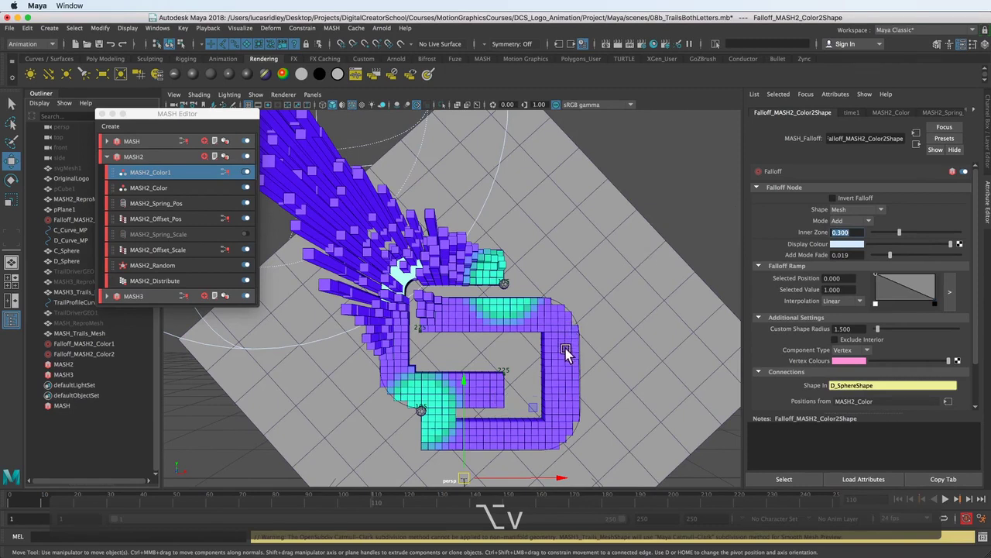
key(alt+v)
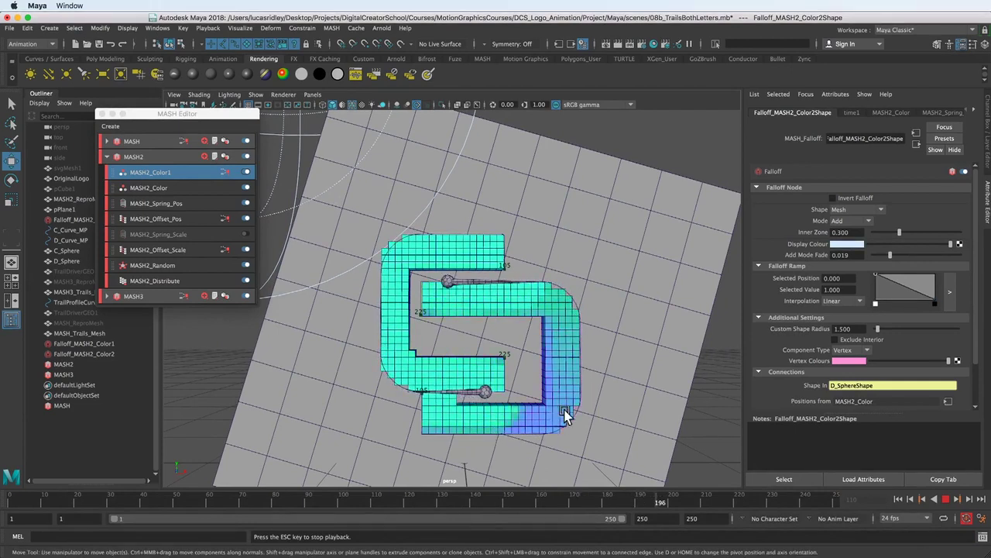
- Replay from frame 113 until the logo is fully teal at frame 205, then select MASH2_Color
key(Escape)
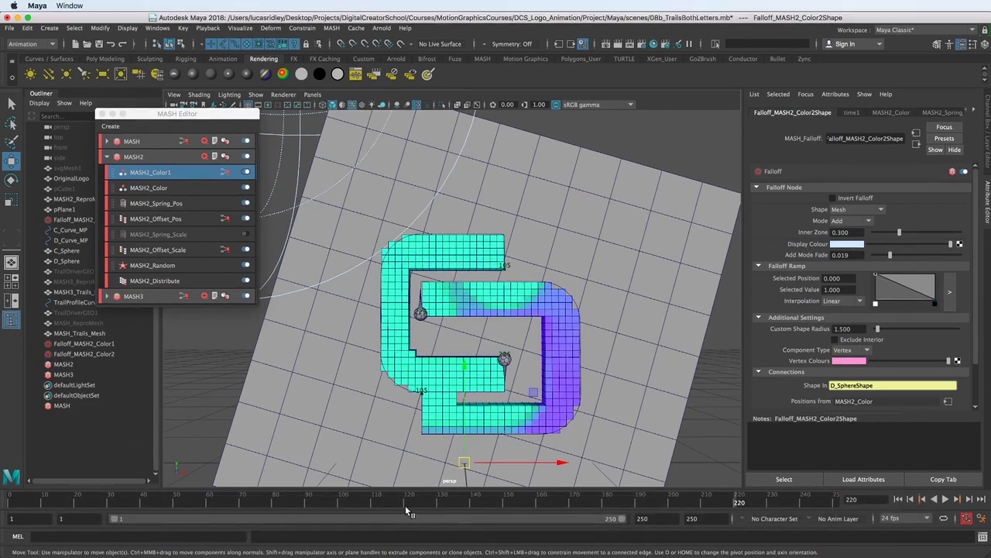
key(alt+v)
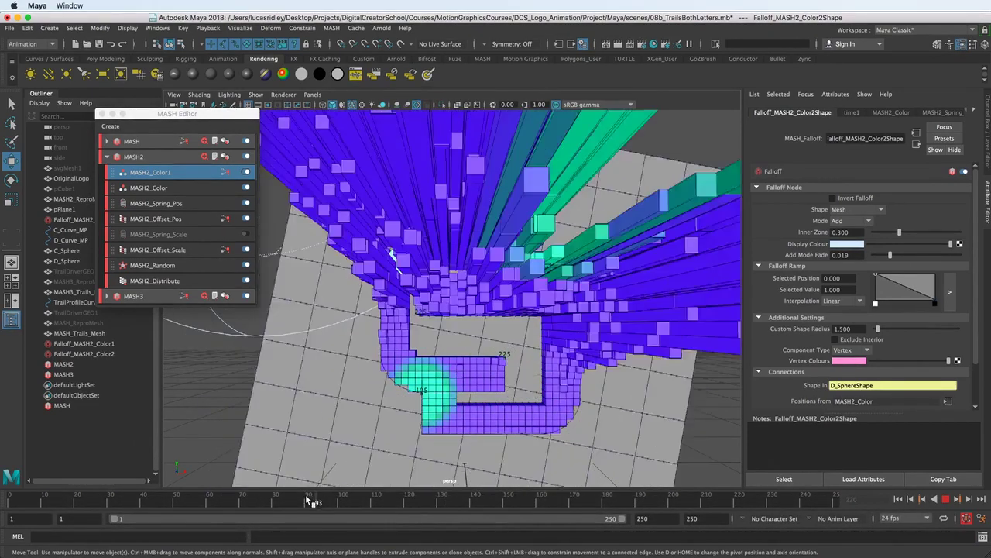
click(386, 499)
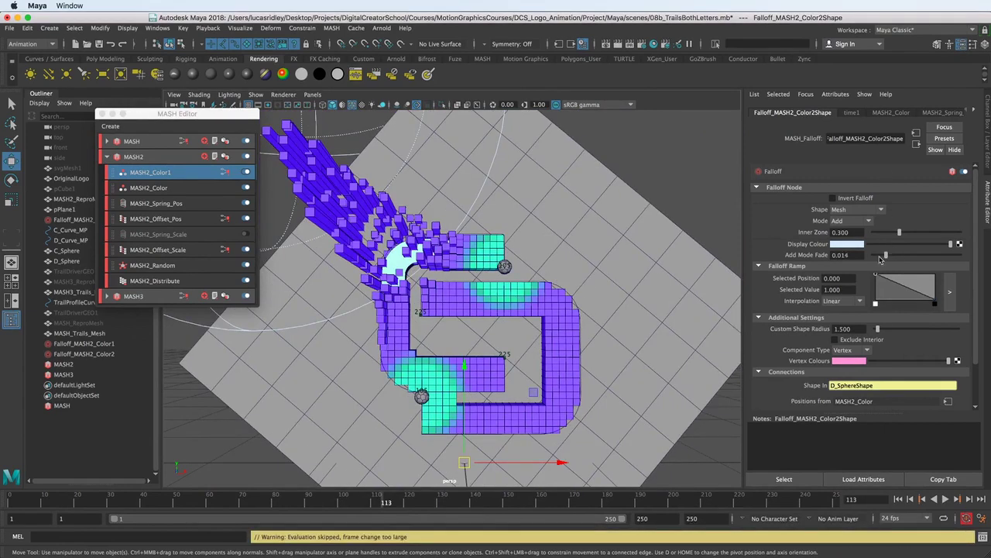
click(357, 504)
key(alt+v)
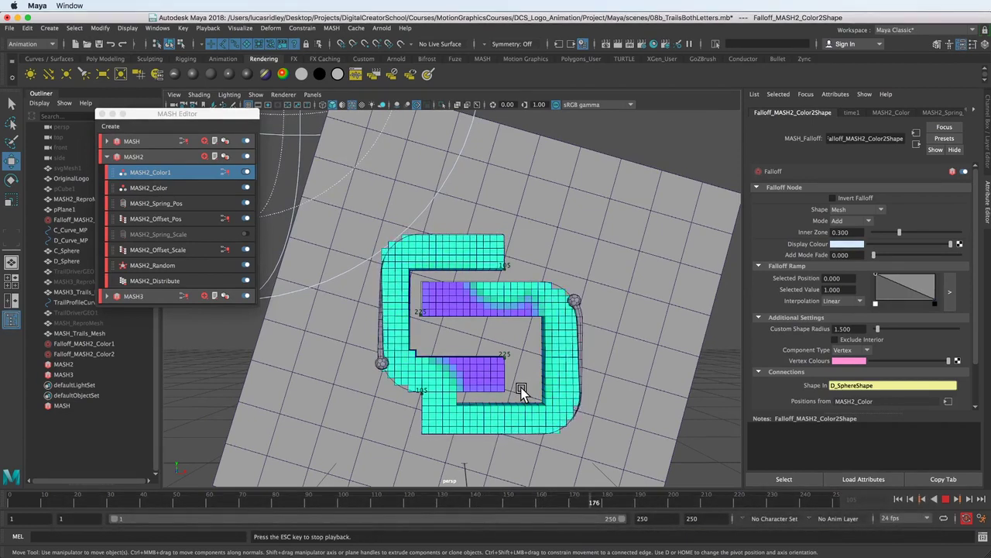
key(Escape)
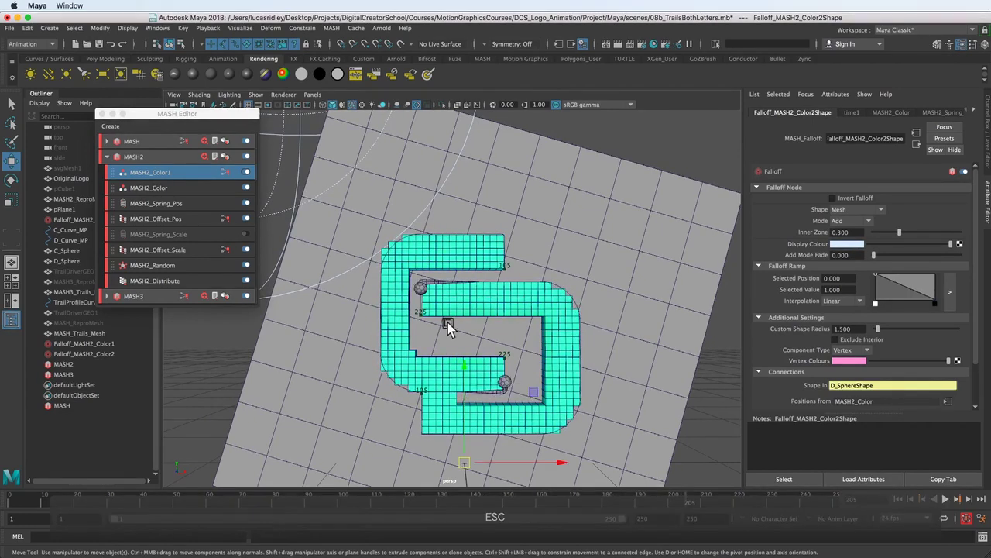
click(151, 188)
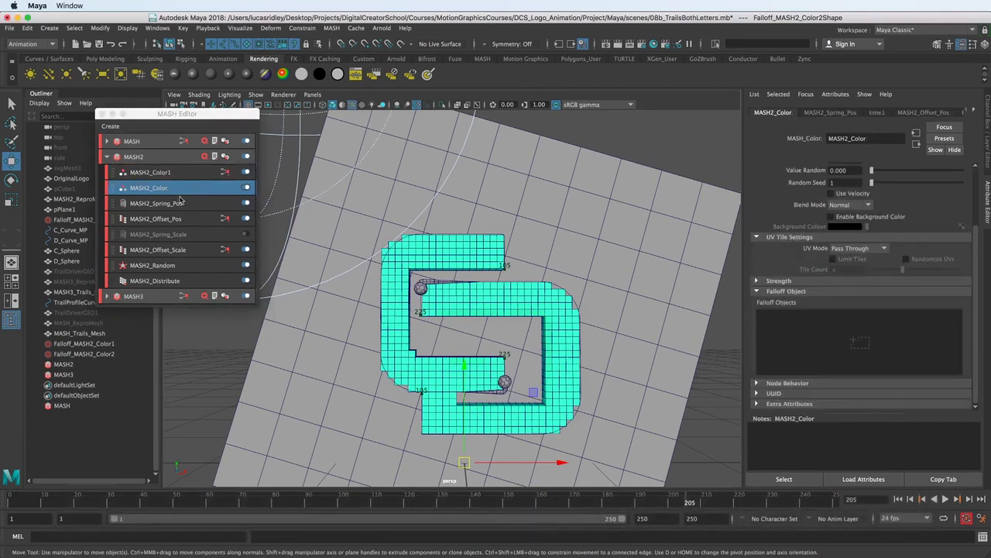
- On MASH2_Color1, try a high Random Hue on the teal cubes, then bring it back to 0
scroll(783, 201, up, 3)
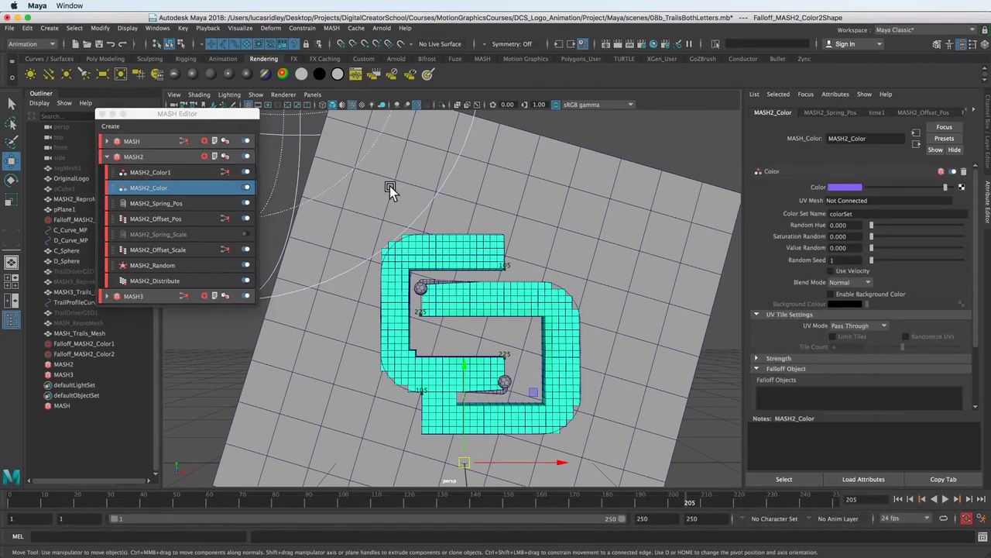
click(195, 174)
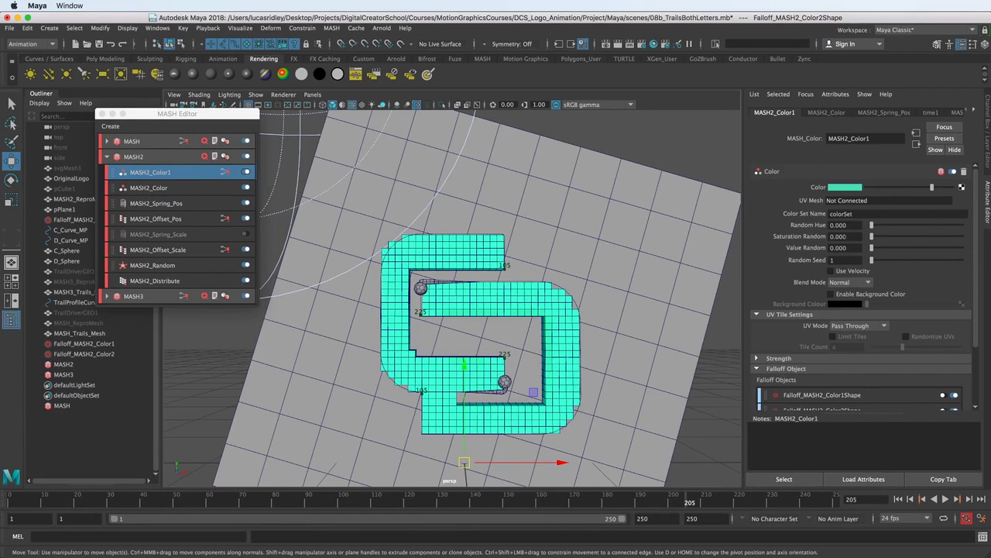
alt+right_drag(477, 300, 569, 317)
alt+drag(569, 317, 690, 284)
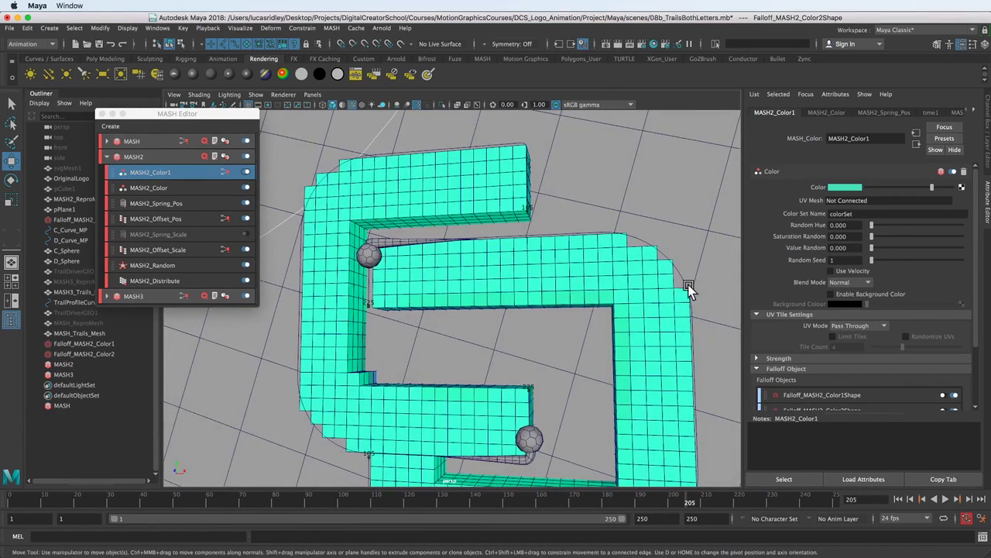
drag(873, 226, 925, 227)
alt+drag(642, 321, 512, 256)
right_click(854, 226)
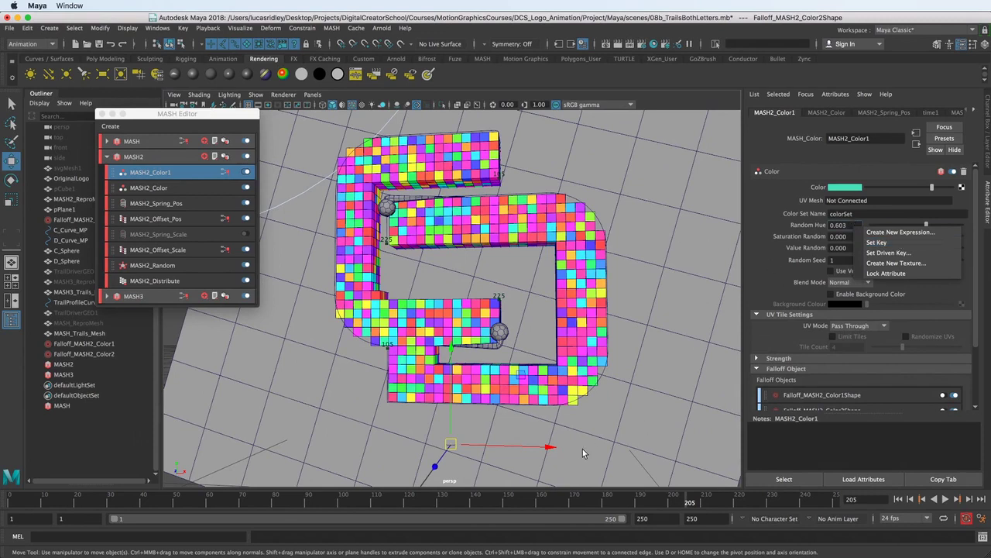
click(826, 225)
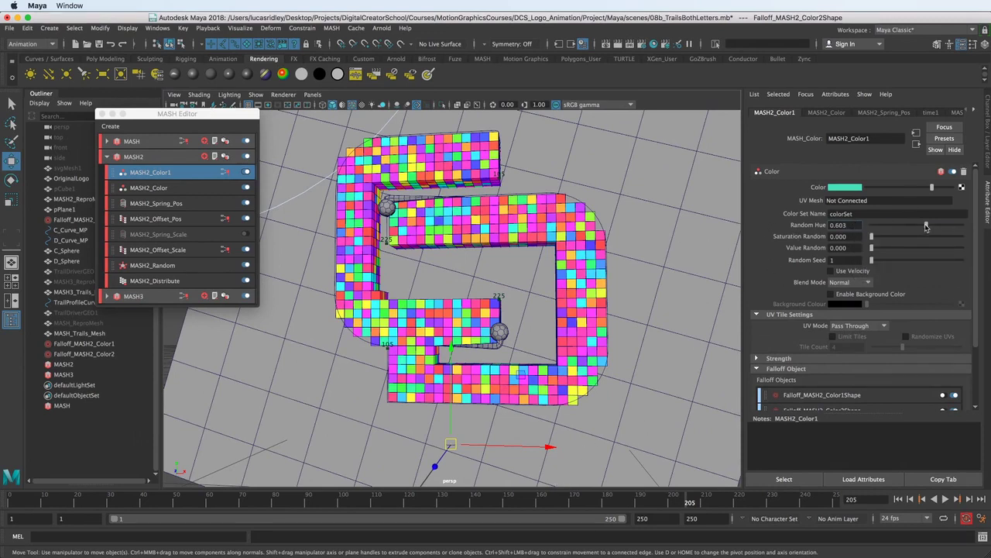
drag(926, 226, 862, 225)
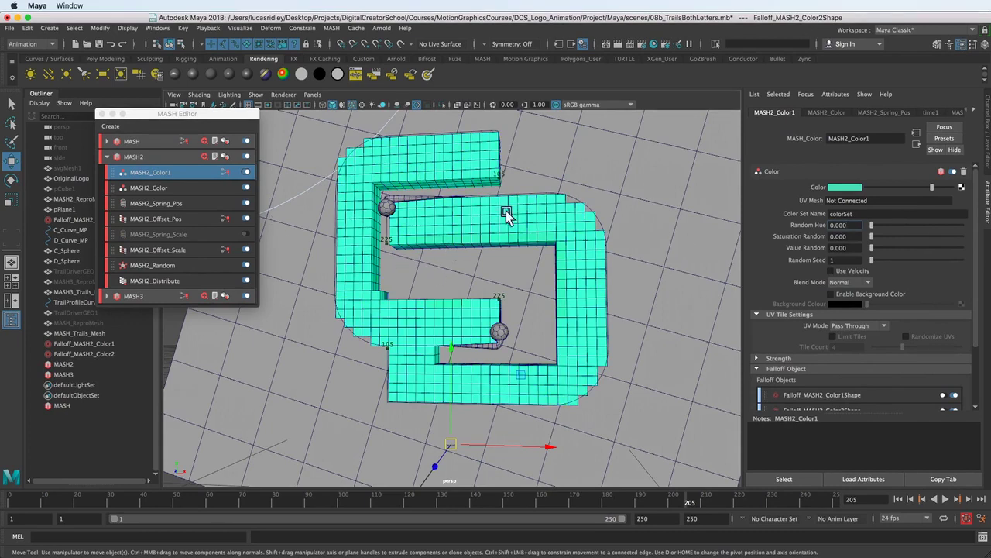
- Set MASH2_Color1's Saturation Random and Random Hue to 0.01 each, then select MASH2_Color
mouse_move(870, 226)
mouse_down()
mouse_move(963, 230)
mouse_move(866, 234)
mouse_up()
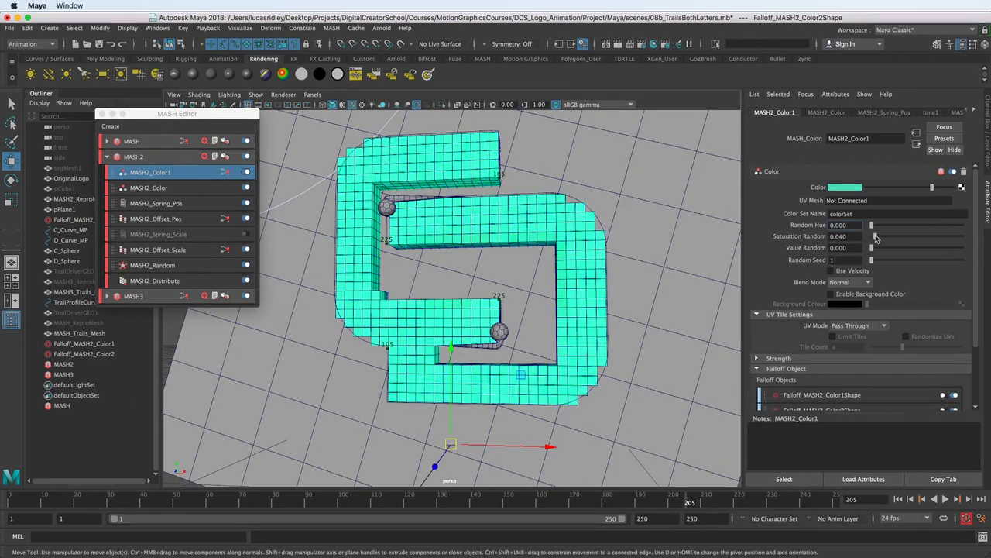
mouse_move(873, 237)
mouse_down()
mouse_move(891, 238)
mouse_move(878, 239)
mouse_up()
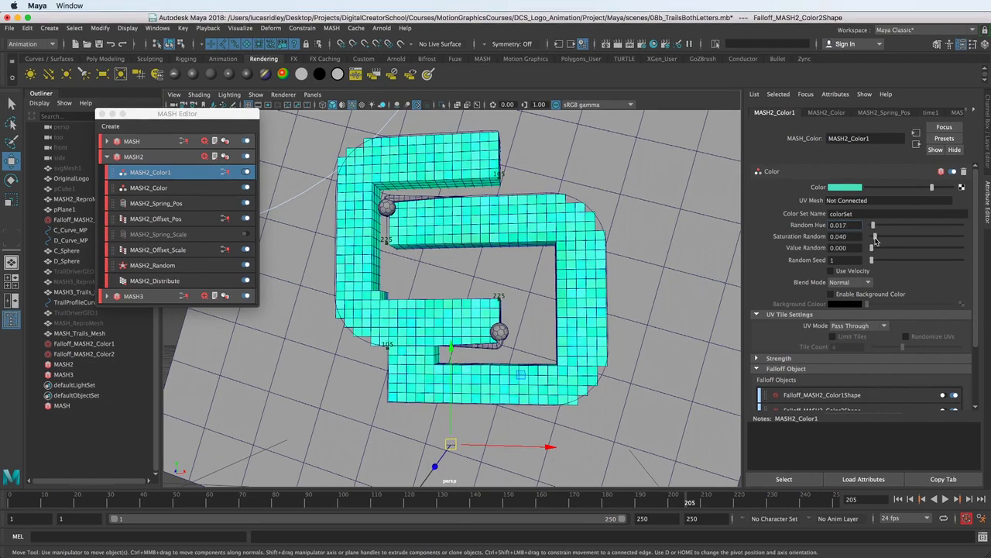
alt+drag(720, 289, 800, 271)
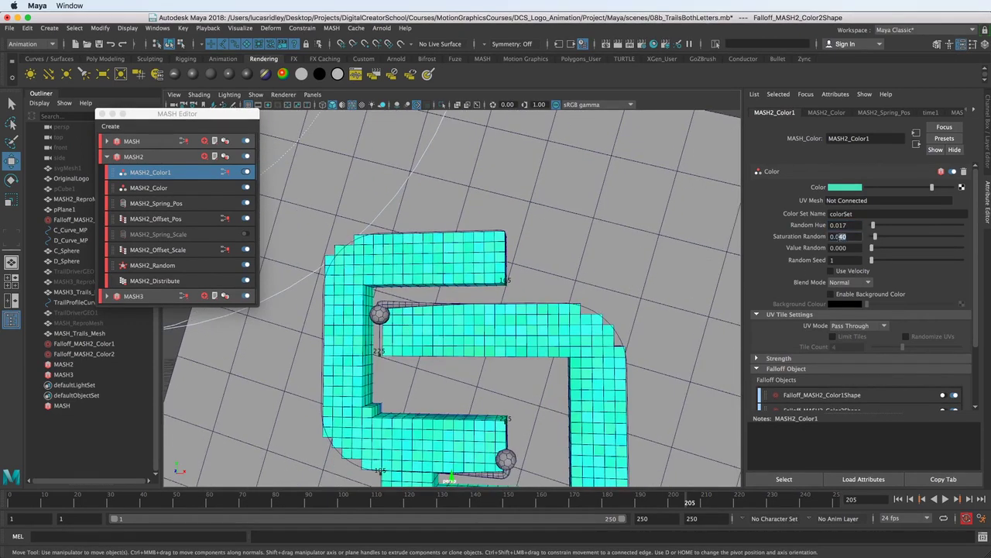
text(1)
key(Return)
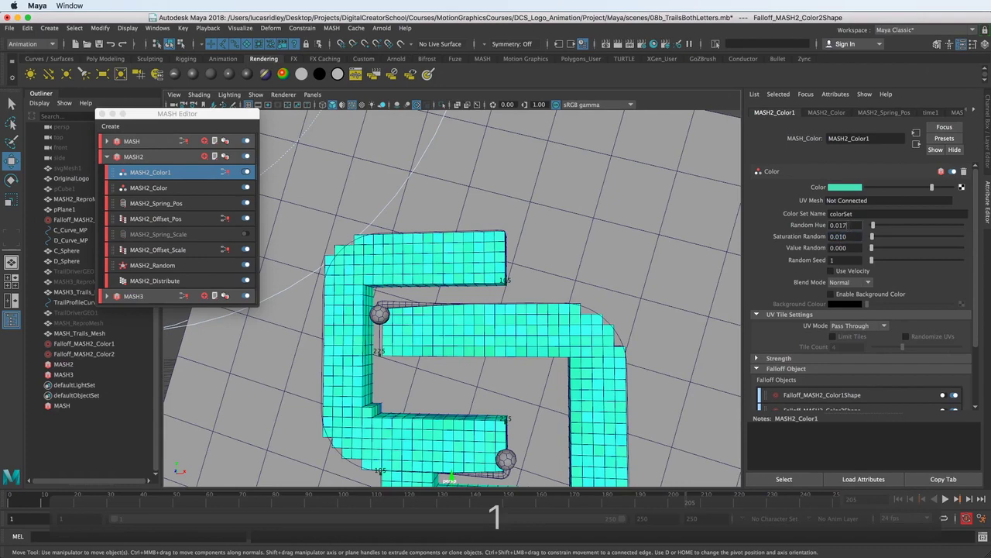
text(0.01)
key(Return)
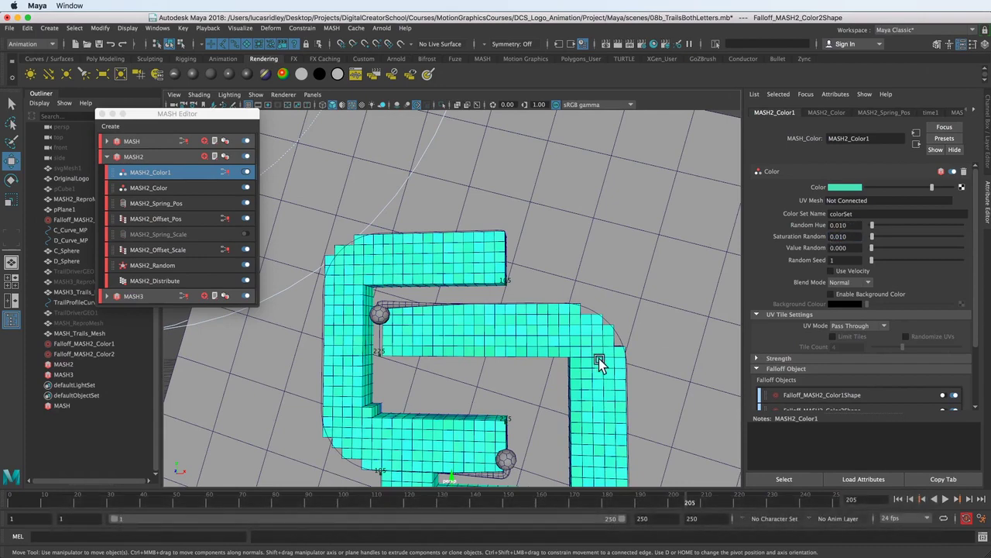
alt+drag(434, 264, 460, 299)
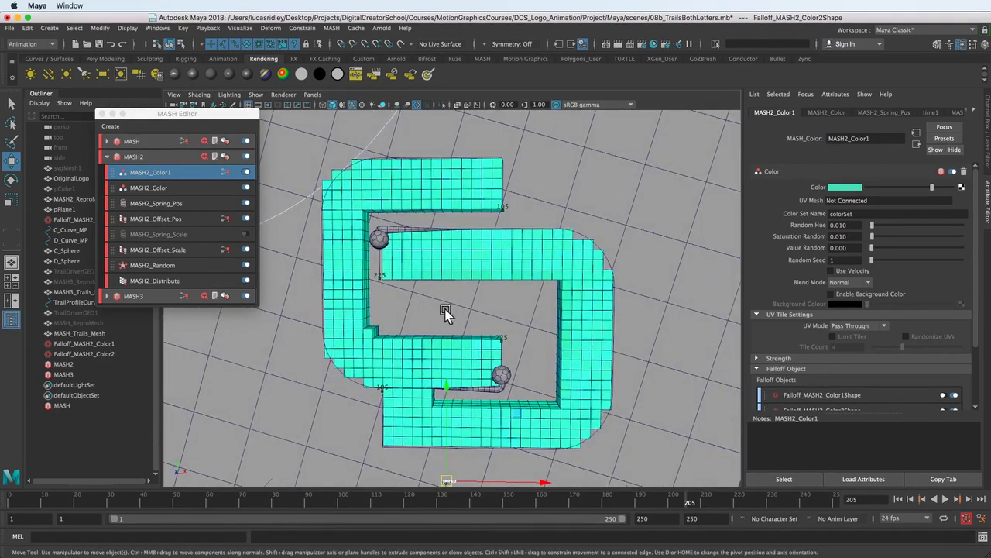
click(151, 188)
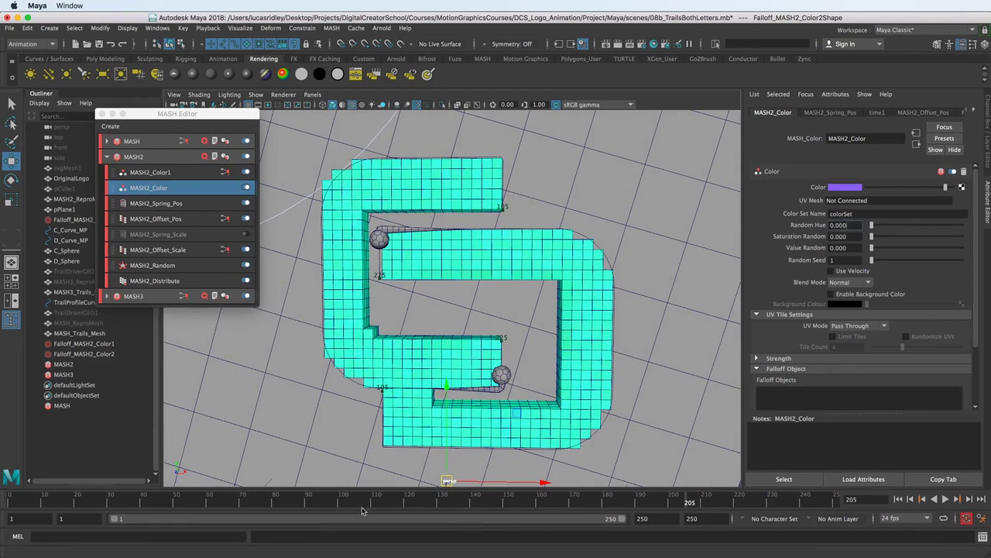
- At frame 113, lower MASH2_Color's Random Hue to 0.006 for the purple cubes
drag(333, 498, 193, 496)
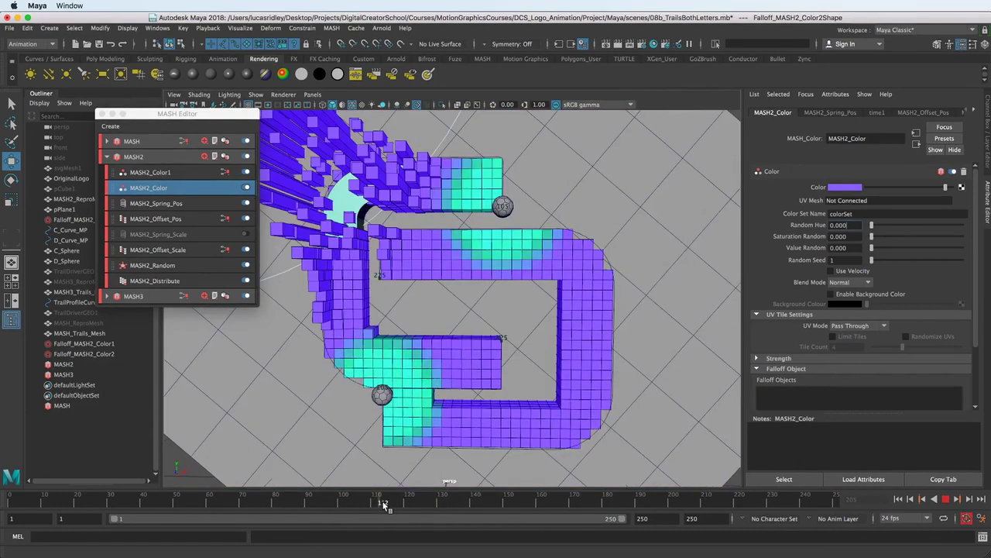
key(Escape)
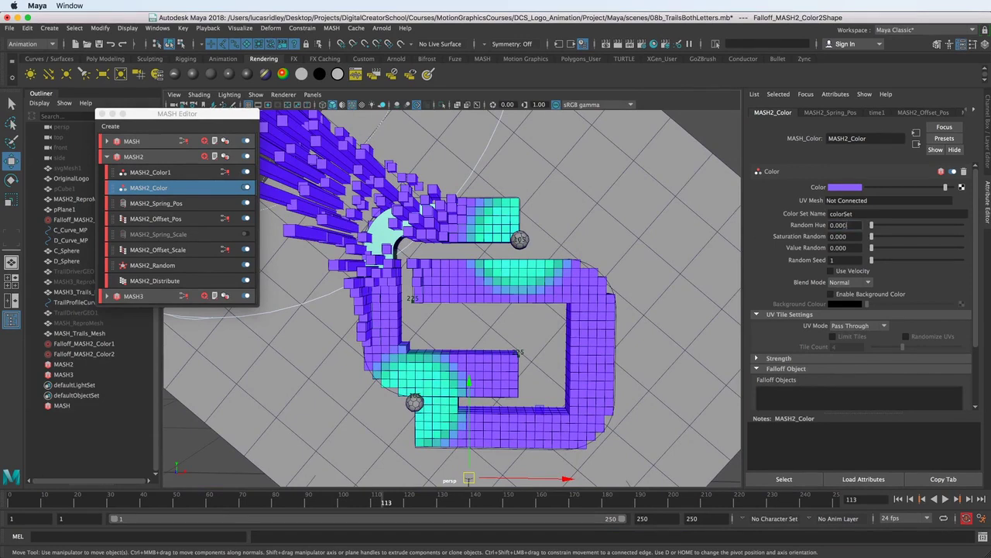
key(Return)
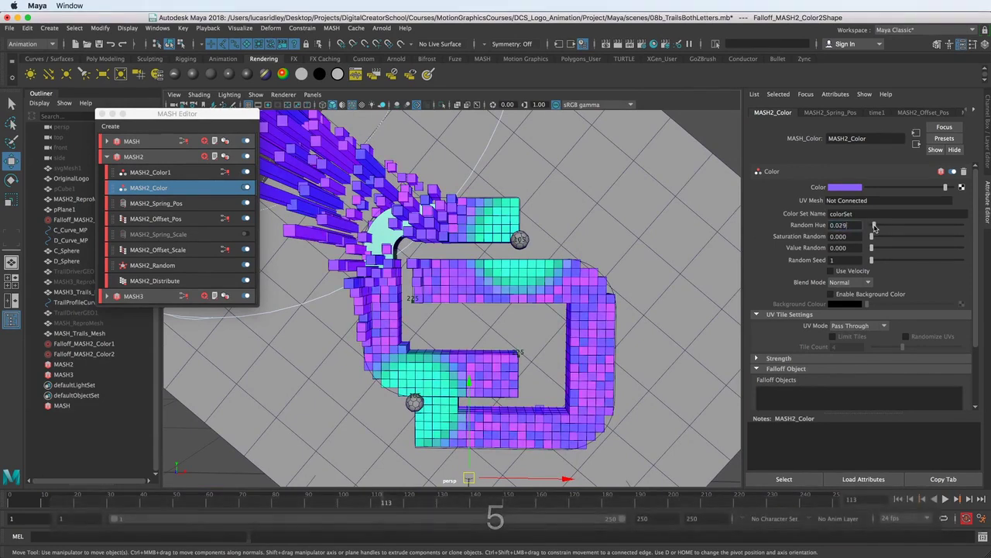
drag(876, 225, 874, 228)
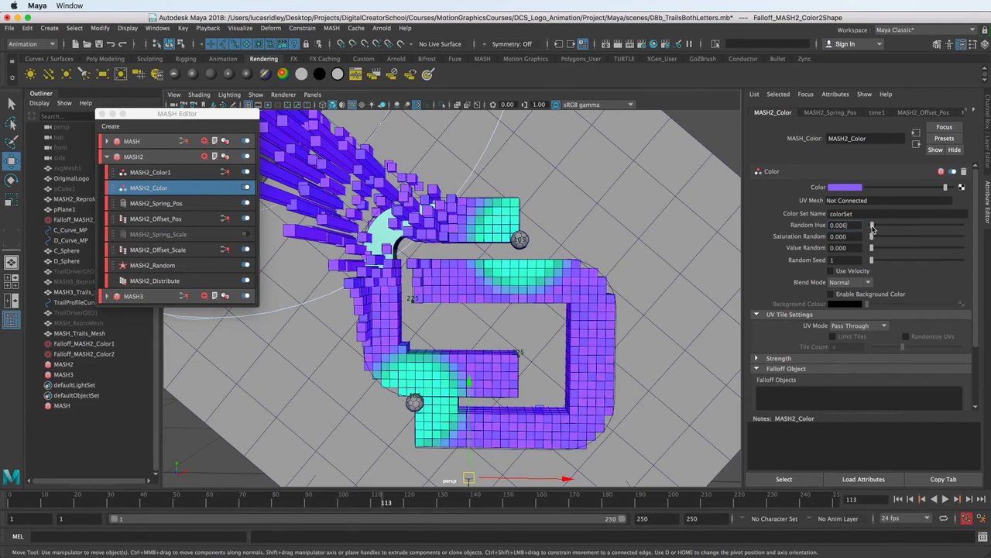
mouse_move(471, 302)
alt+mouse_down()
mouse_move(447, 246)
mouse_move(426, 237)
mouse_move(449, 230)
mouse_move(461, 302)
alt+mouse_up()
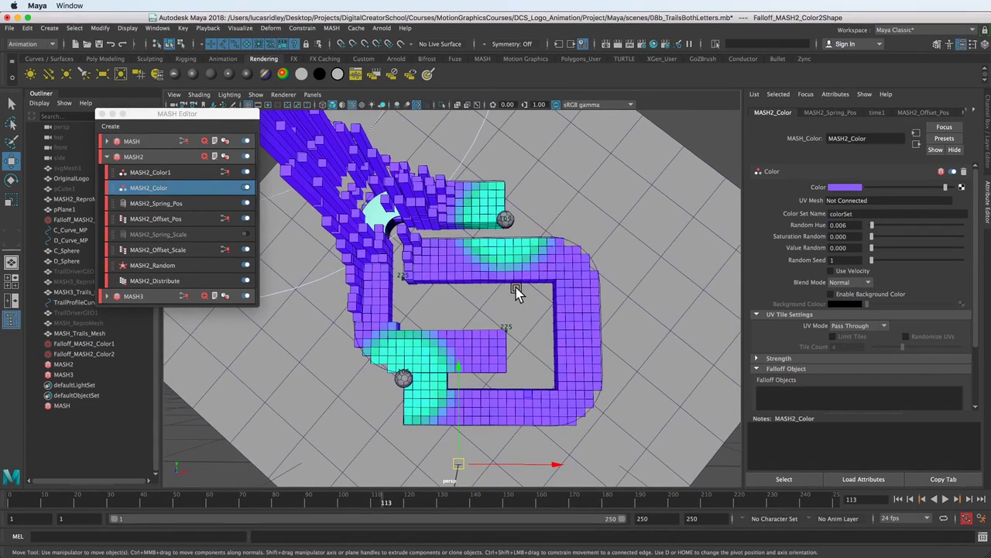
mouse_move(384, 503)
mouse_down()
mouse_move(400, 504)
mouse_move(360, 503)
mouse_move(401, 503)
mouse_move(303, 503)
mouse_move(385, 503)
mouse_up()
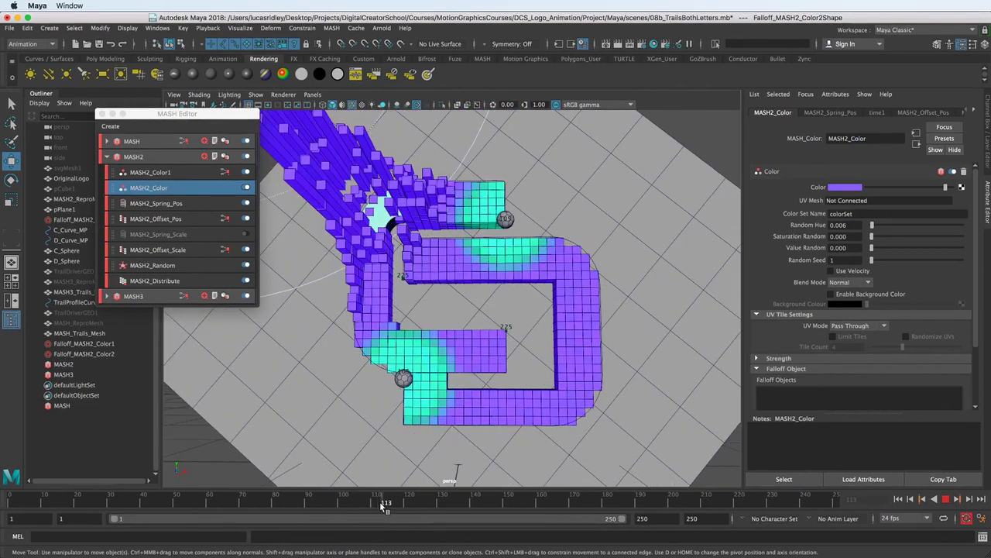
- Return to the MASH2_Color1 node and open the first colour falloff's settings
click(172, 174)
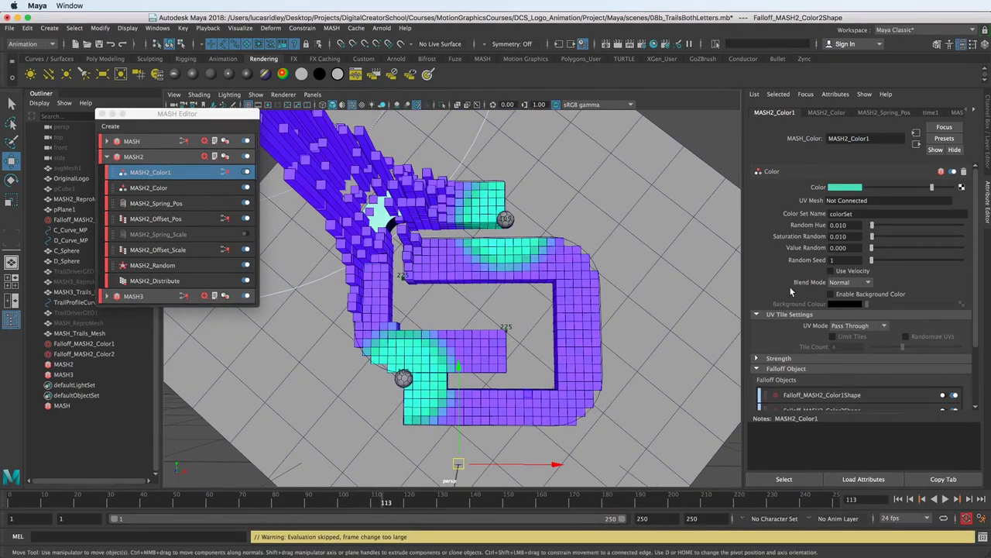
scroll(780, 302, down, 3)
click(823, 318)
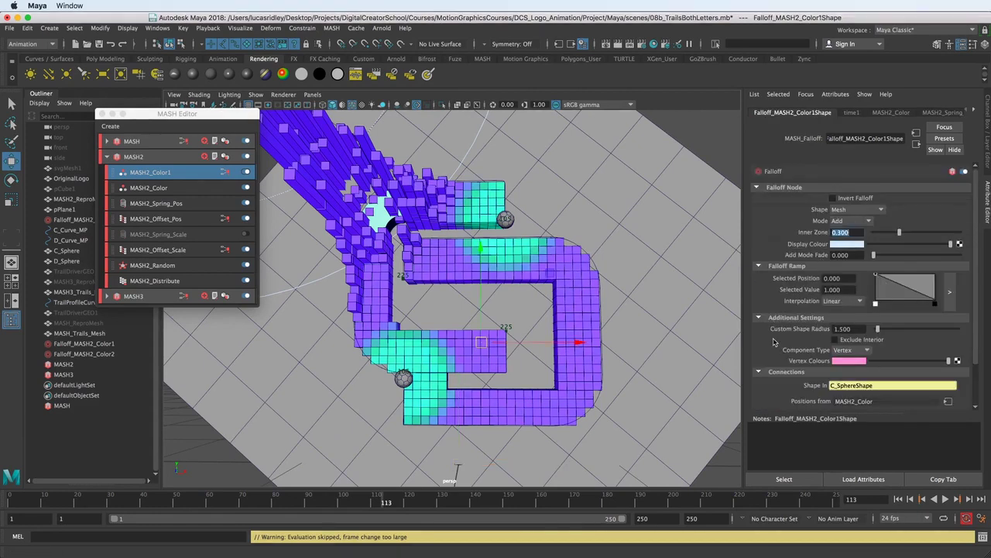
scroll(791, 325, down, 1)
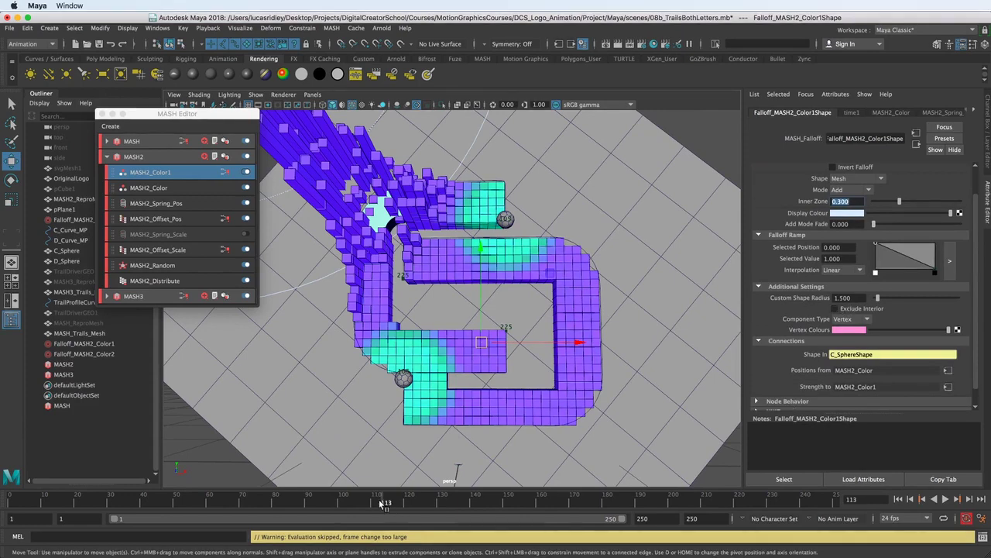
- At frame 106, set a key on Custom Shape Radius at 1.500
drag(380, 505, 335, 503)
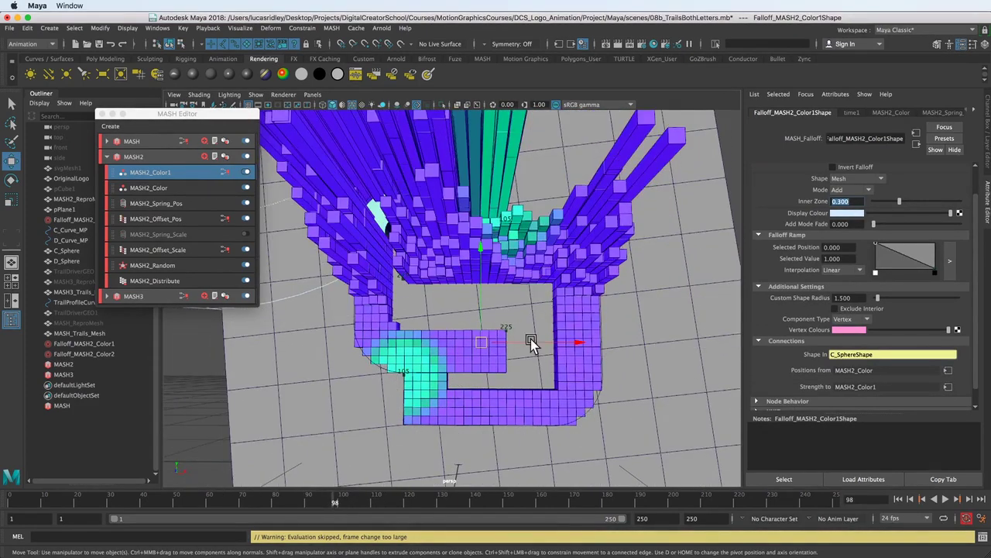
alt+drag(543, 333, 486, 394)
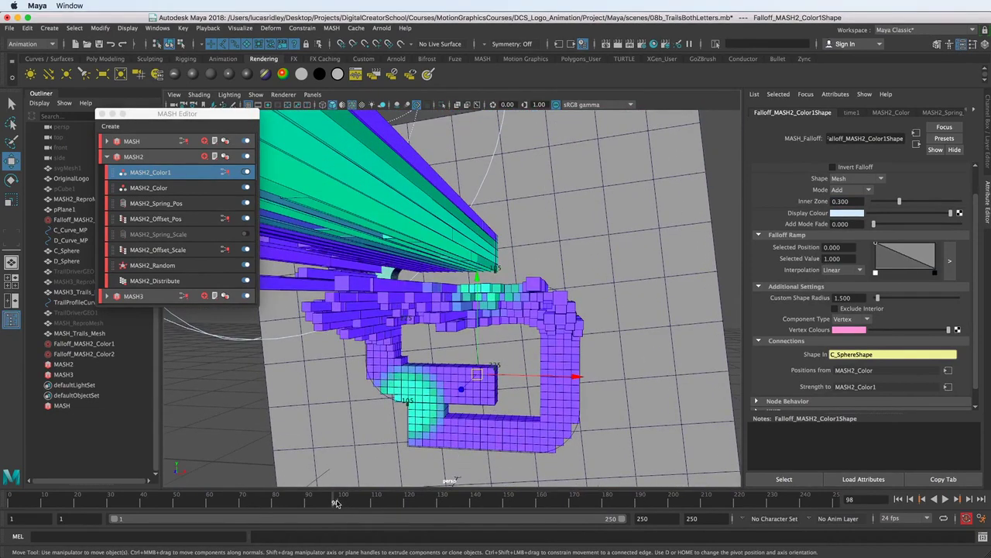
drag(336, 503, 362, 503)
click(391, 410)
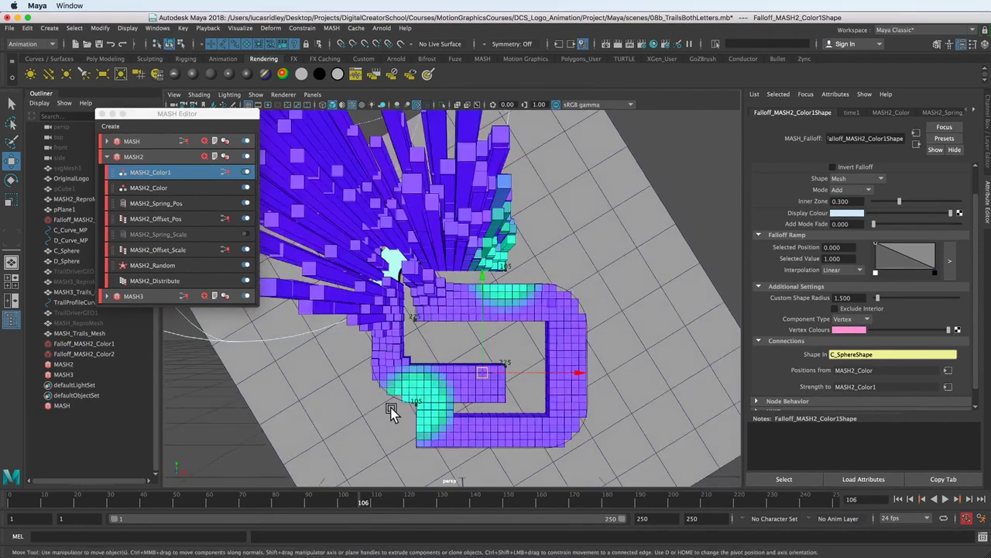
alt+drag(391, 411, 414, 414)
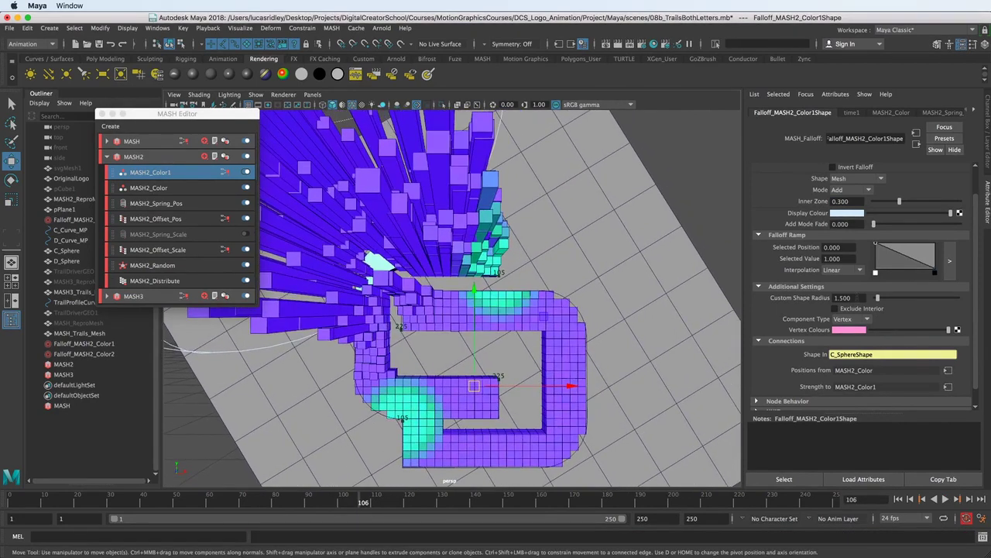
right_click(852, 297)
click(883, 310)
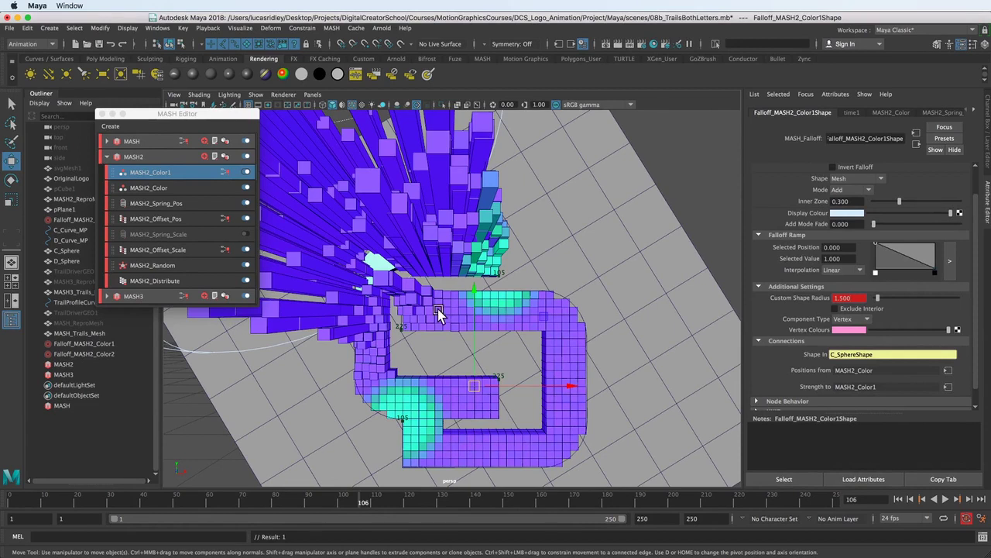
- Open the Graph Editor and move it to the top of the screen
click(159, 28)
mouse_move(220, 85)
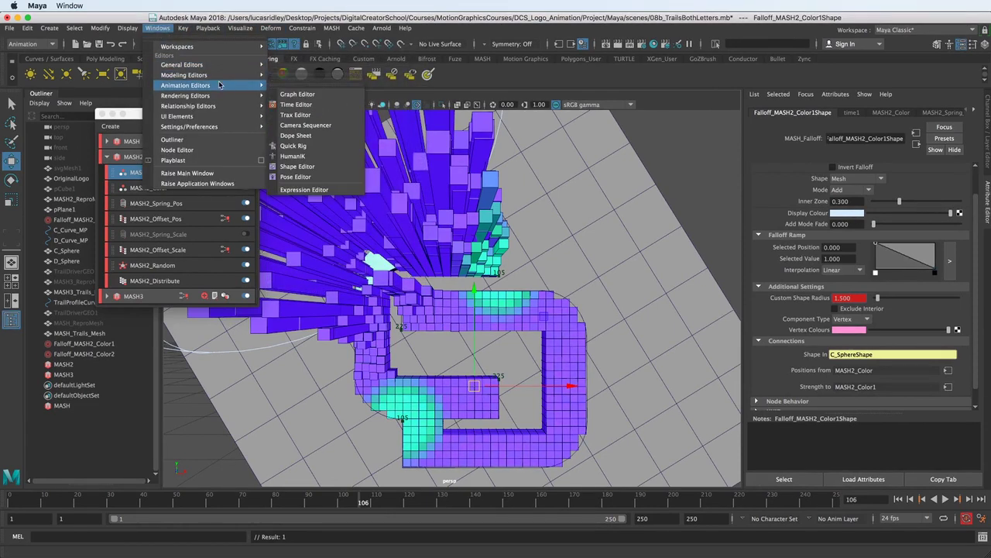
click(307, 97)
drag(529, 533, 372, 146)
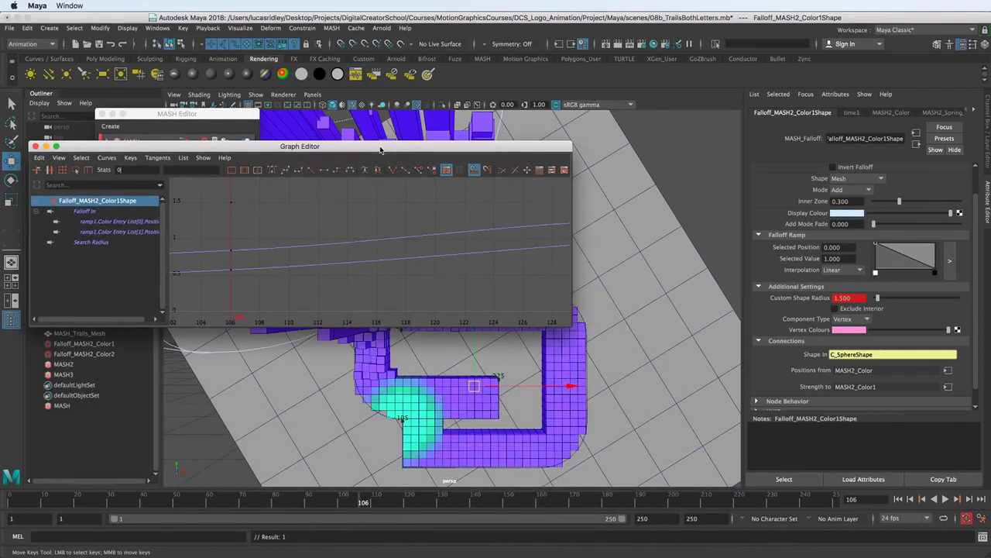
drag(380, 149, 399, 48)
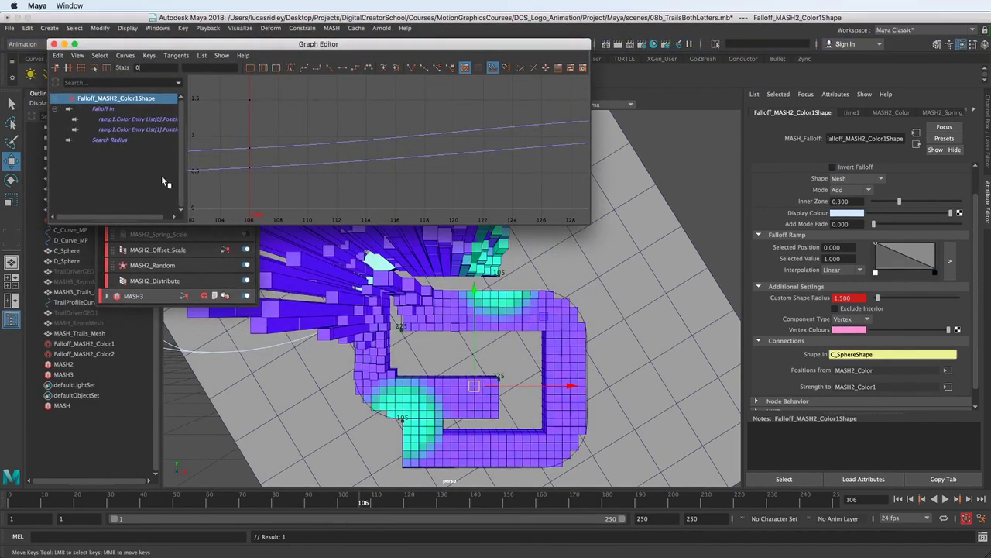
- Show only the Search Radius curve and select its frame-106 key, undoing an accidental move
click(122, 140)
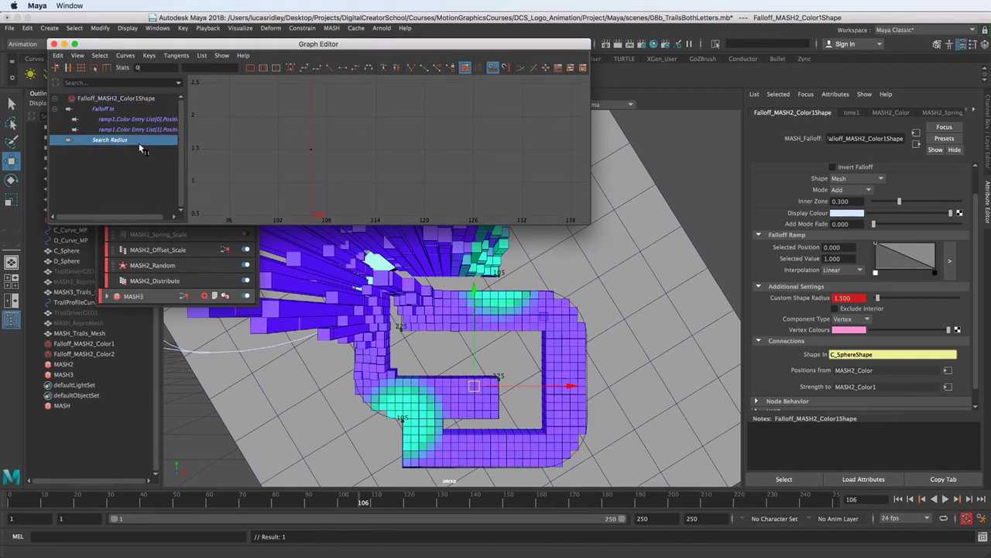
drag(275, 118, 331, 189)
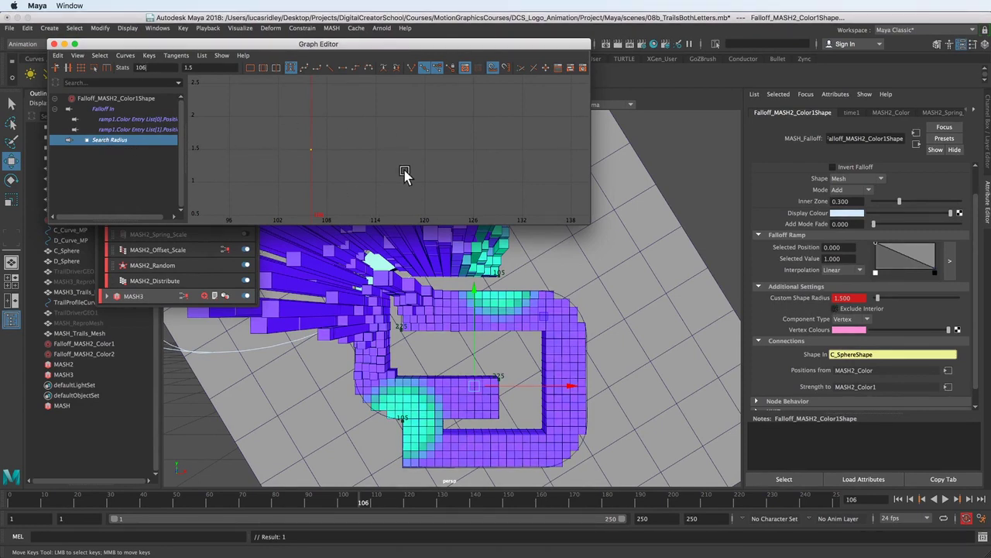
middle_drag(360, 152, 356, 152)
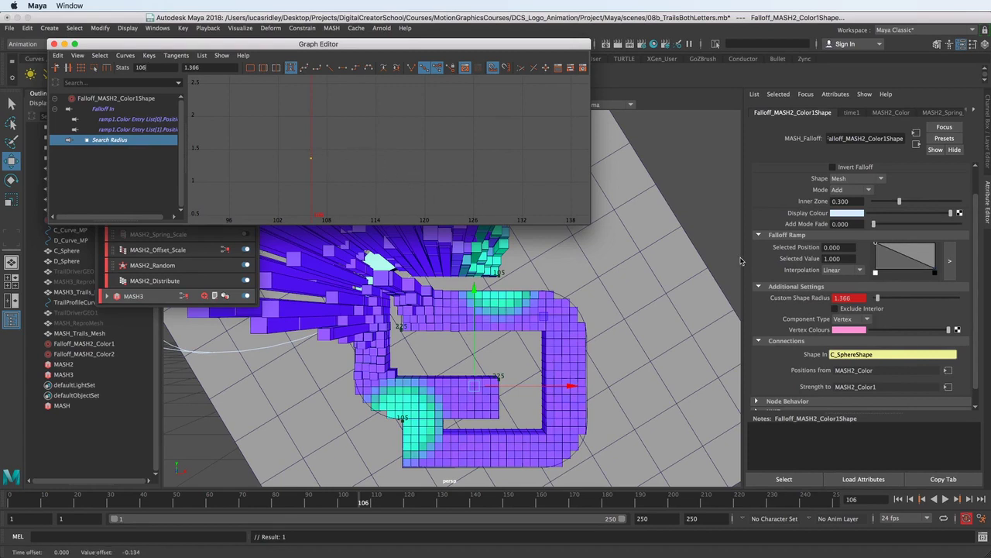
key(super+z)
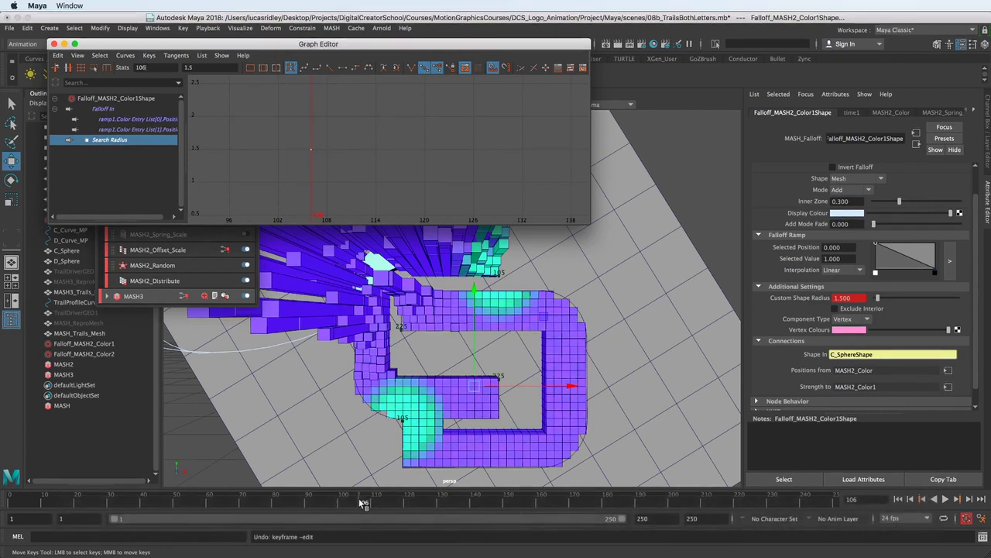
- Key Custom Shape Radius at 1.5 on frame 115
drag(364, 502, 379, 504)
scroll(376, 379, up, 5)
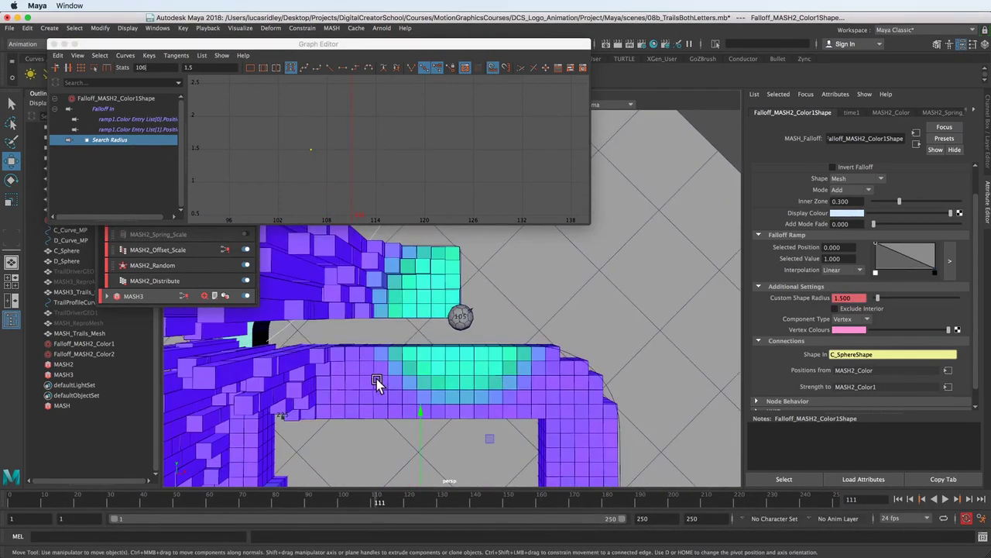
scroll(377, 379, up, 3)
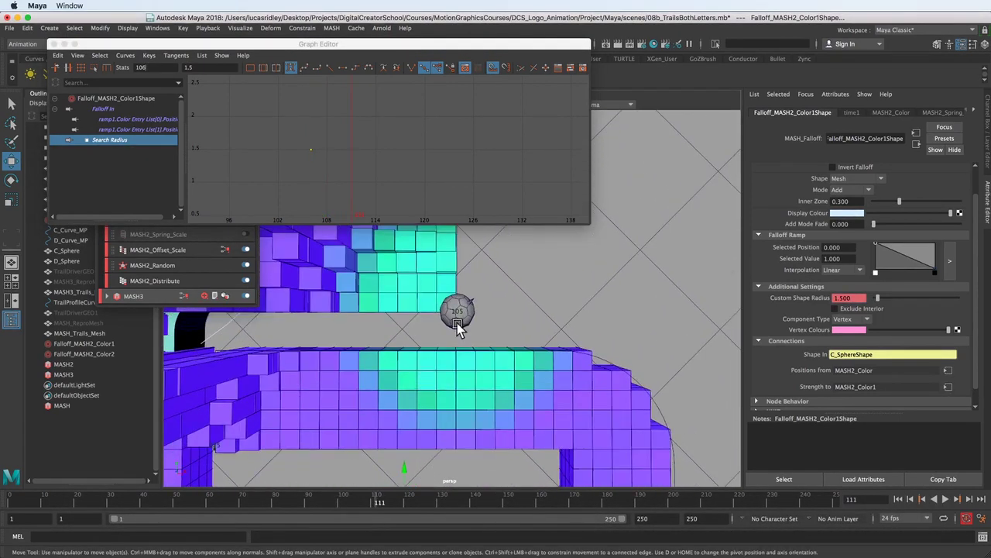
mouse_move(378, 505)
mouse_down()
mouse_move(354, 501)
mouse_move(392, 505)
mouse_up()
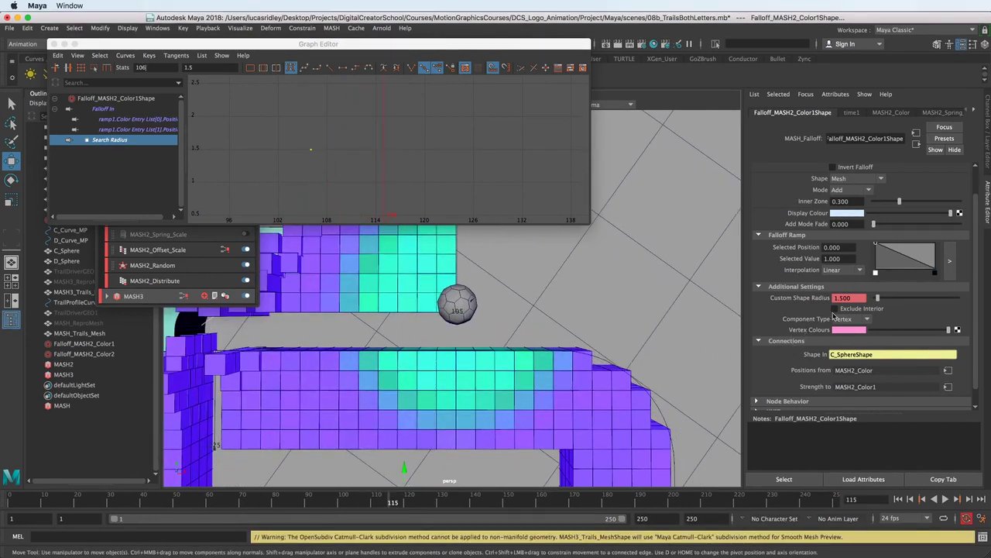
right_click(852, 300)
click(875, 319)
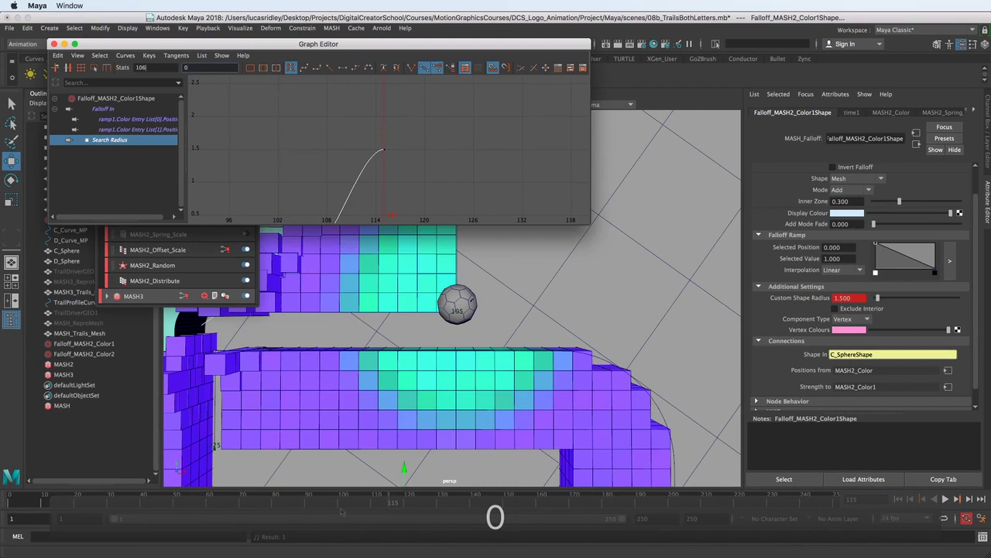
- Play and scrub frames 102–128 to preview the falloff growing over the letter
mouse_move(341, 512)
mouse_down()
mouse_move(336, 505)
mouse_move(385, 509)
mouse_move(348, 505)
mouse_move(367, 505)
mouse_up()
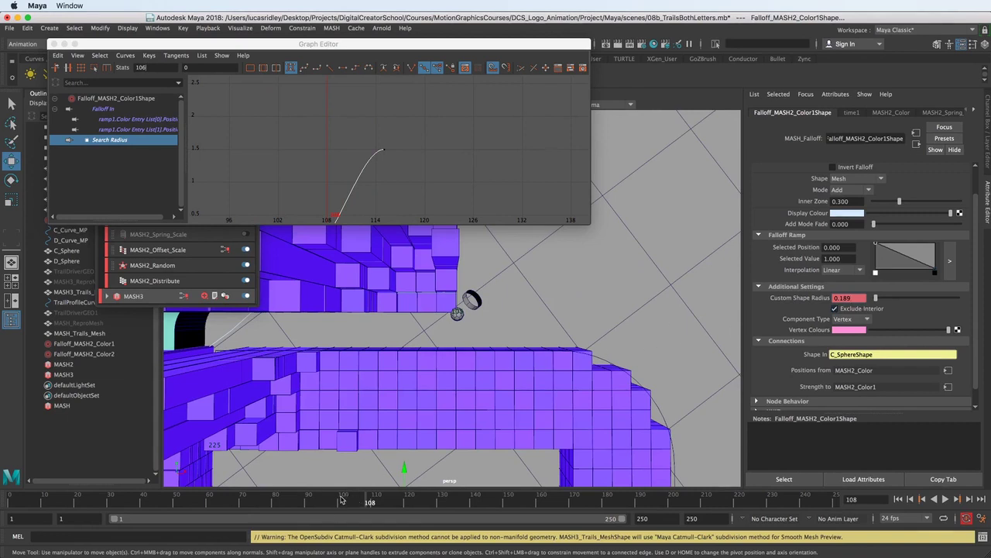
key(alt+v)
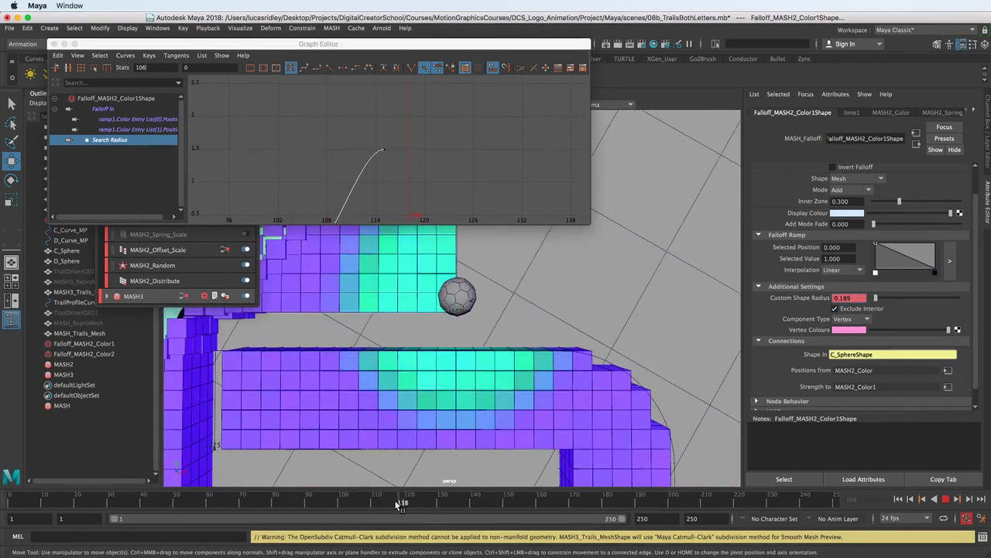
mouse_move(390, 501)
mouse_down()
mouse_move(351, 503)
mouse_move(395, 509)
mouse_move(368, 512)
mouse_up()
key(alt+v)
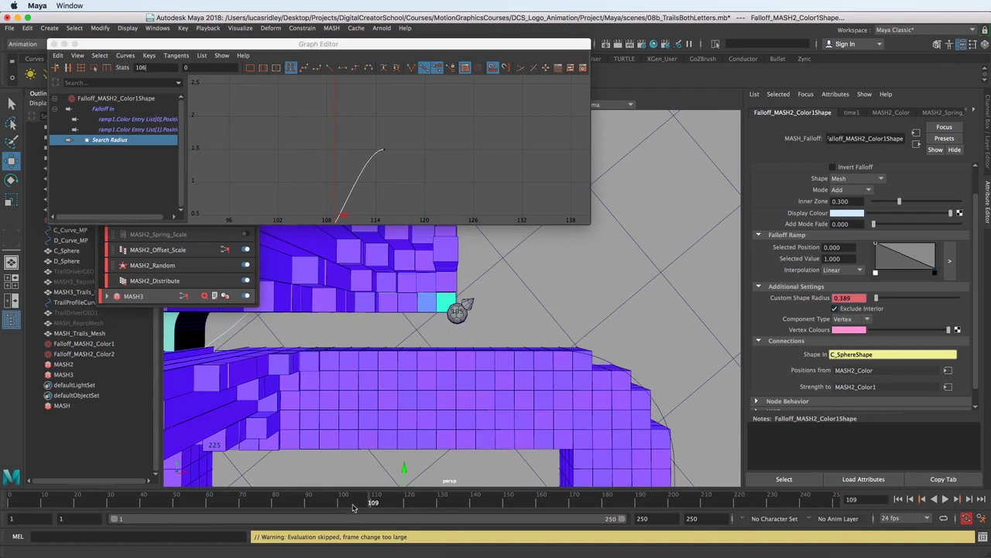
drag(352, 506, 403, 504)
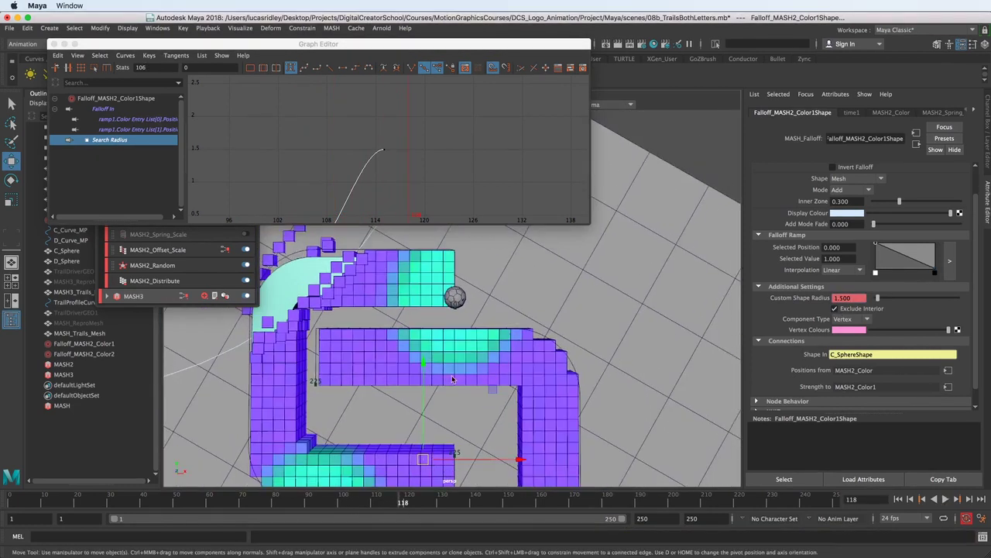
alt+middle_drag(453, 379, 466, 400)
mouse_move(358, 500)
mouse_down()
mouse_move(340, 504)
mouse_move(454, 501)
mouse_move(322, 500)
mouse_move(408, 493)
mouse_up()
alt+drag(380, 364, 430, 465)
drag(436, 504, 412, 502)
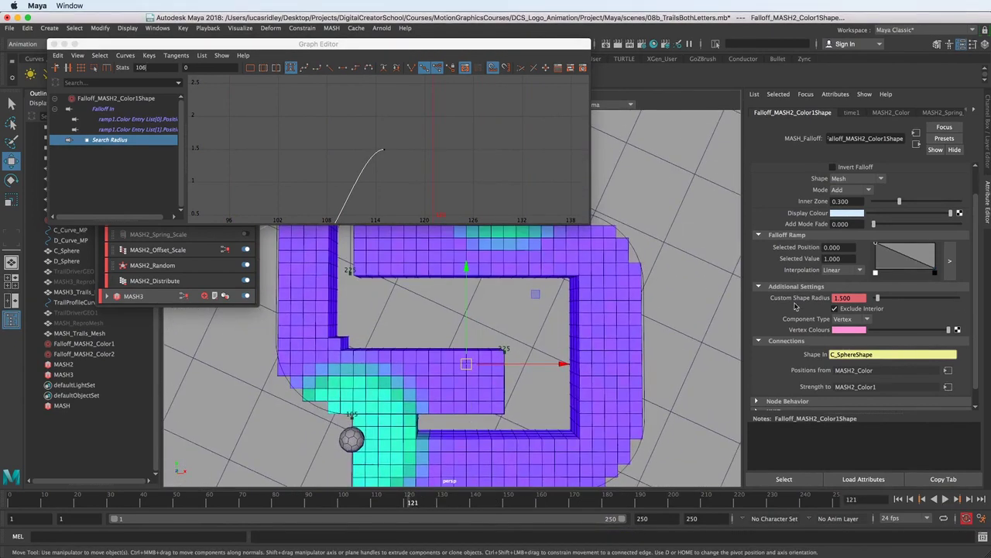
- Frame the whole radius curve in the Graph Editor and return to frame 115
click(414, 159)
key(f)
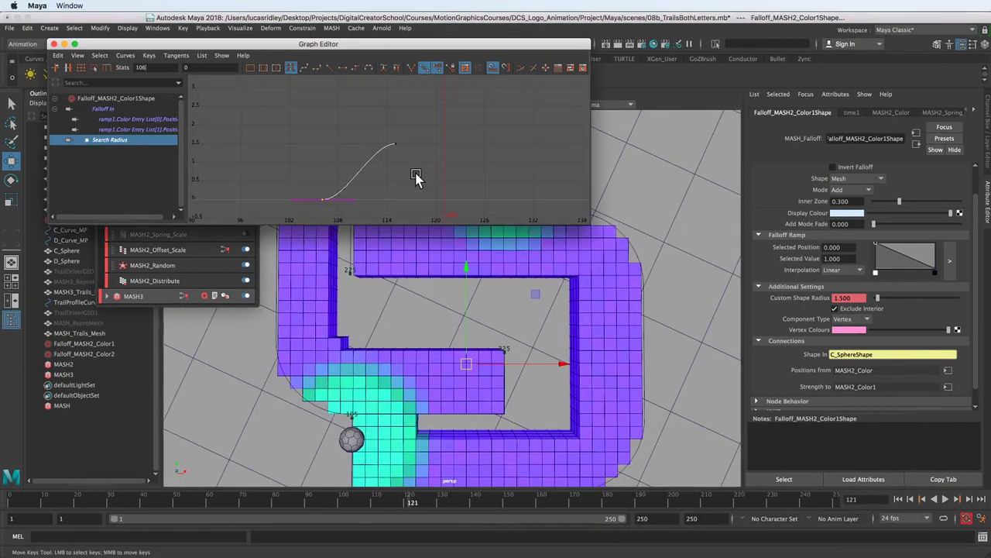
key(k)
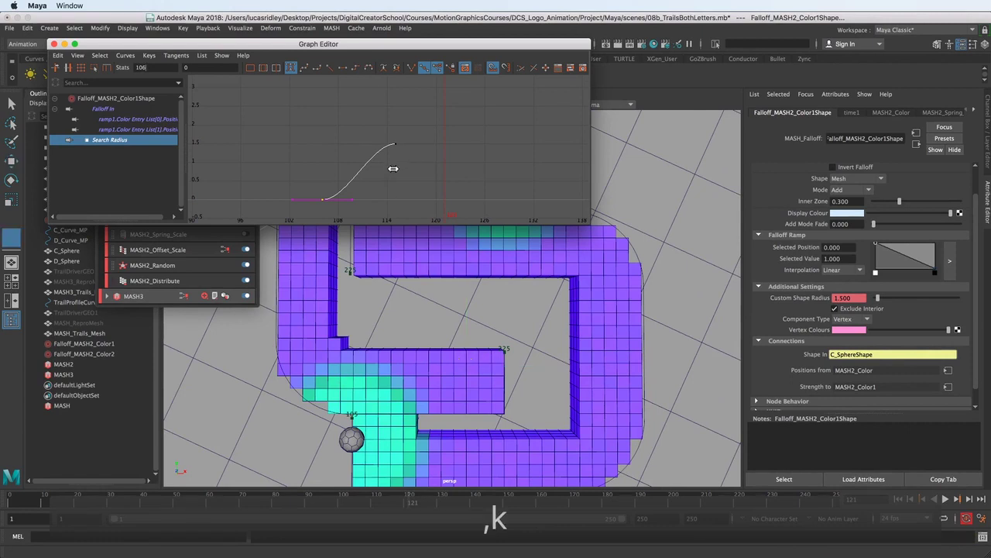
click(394, 155)
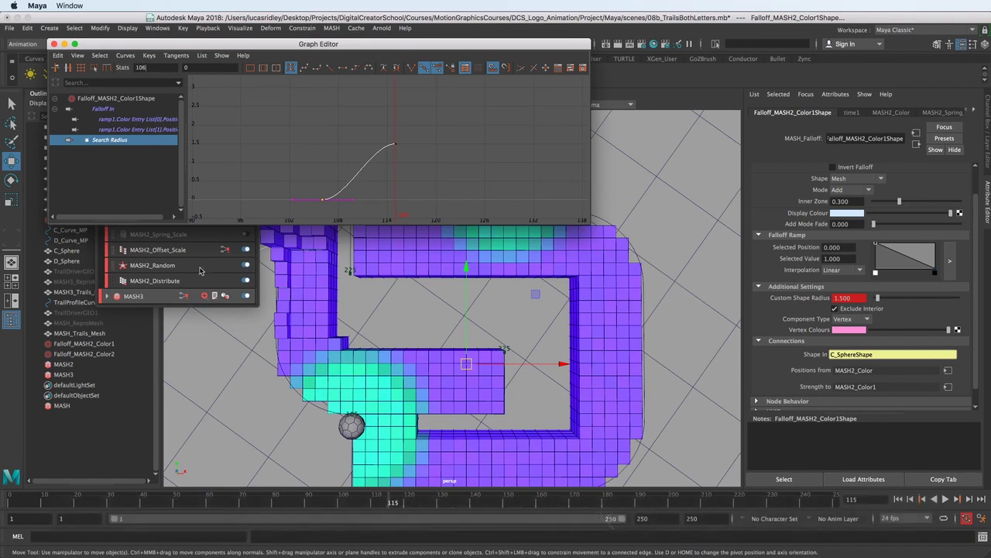
click(915, 134)
drag(302, 45, 471, 18)
- Open Falloff_MASH2_Color2Shape and key its Custom Shape Radius at 1.500
click(128, 177)
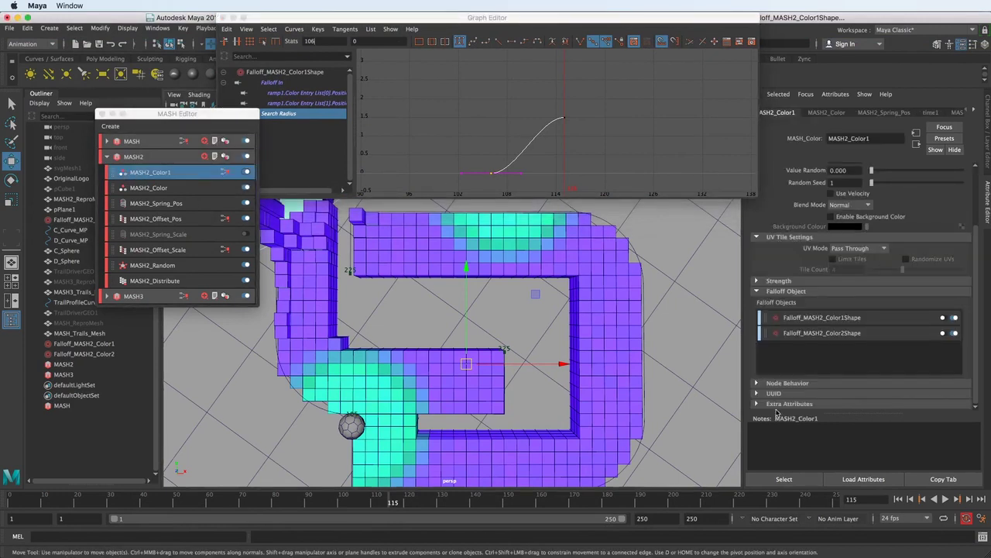
click(814, 334)
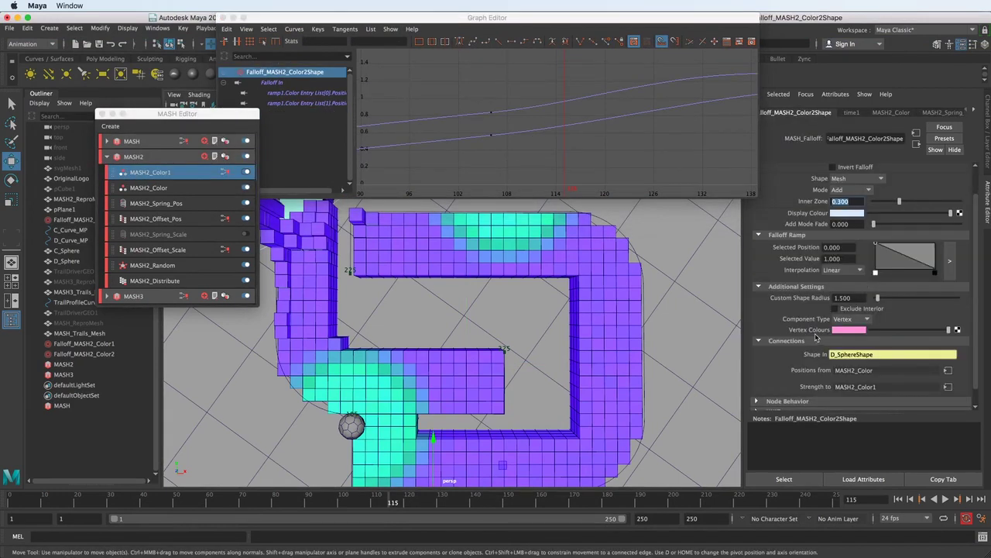
drag(623, 20, 553, 19)
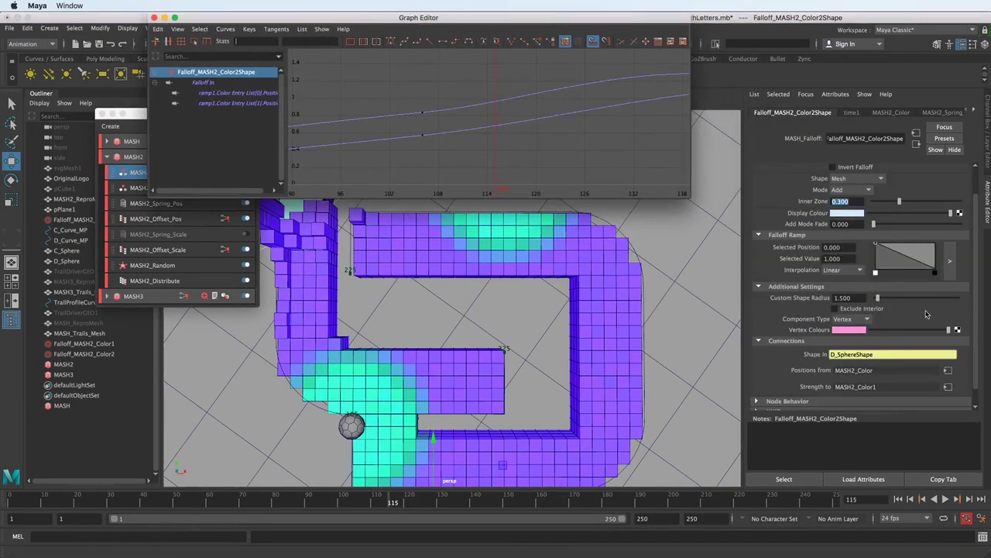
right_click(860, 302)
click(891, 319)
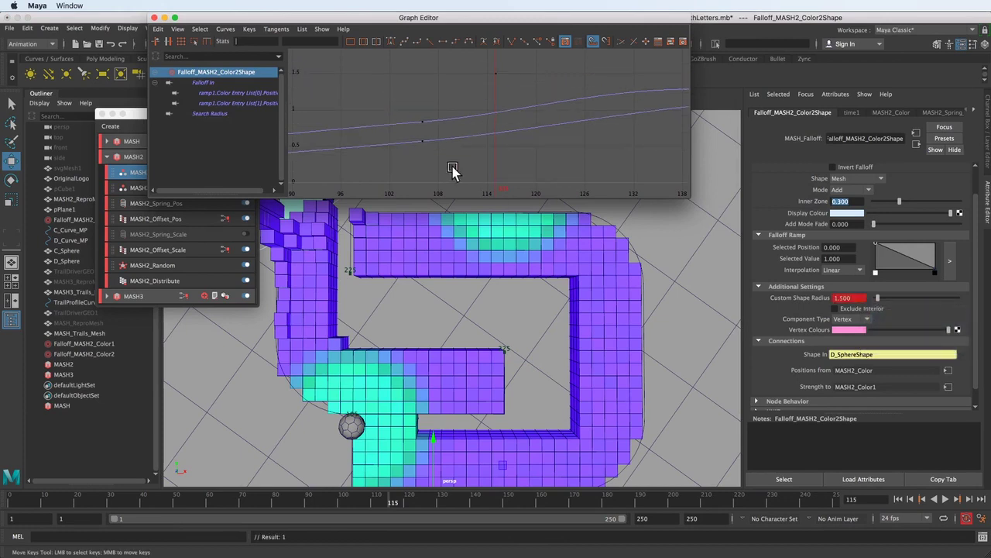
- Step back to frame 105, set the radius to 0 and key it
key(alt+comma)
key(alt+comma)
key(alt+comma)
key(alt+comma)
key(alt+comma)
key(alt+comma)
key(alt+comma)
key(alt+comma)
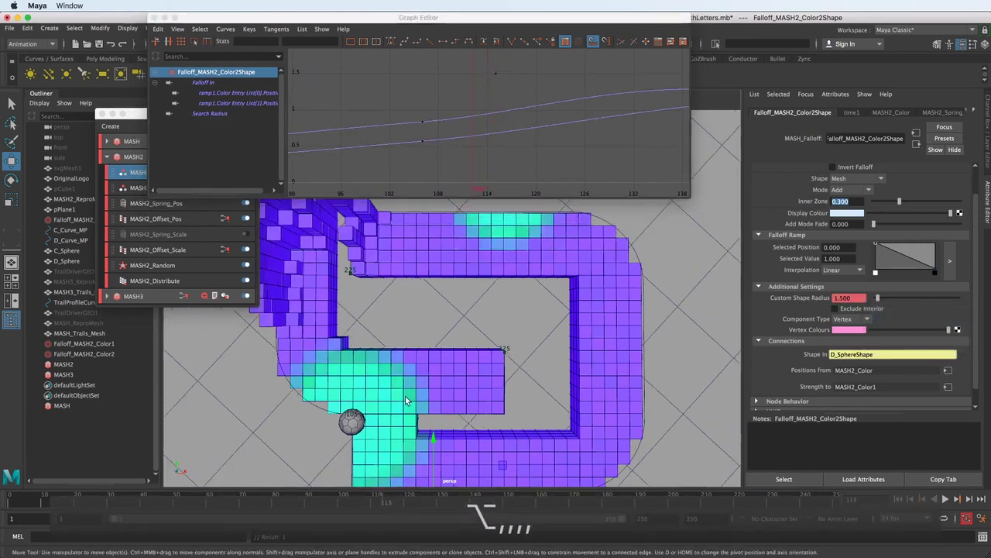
key(alt+comma)
key(alt+comma)
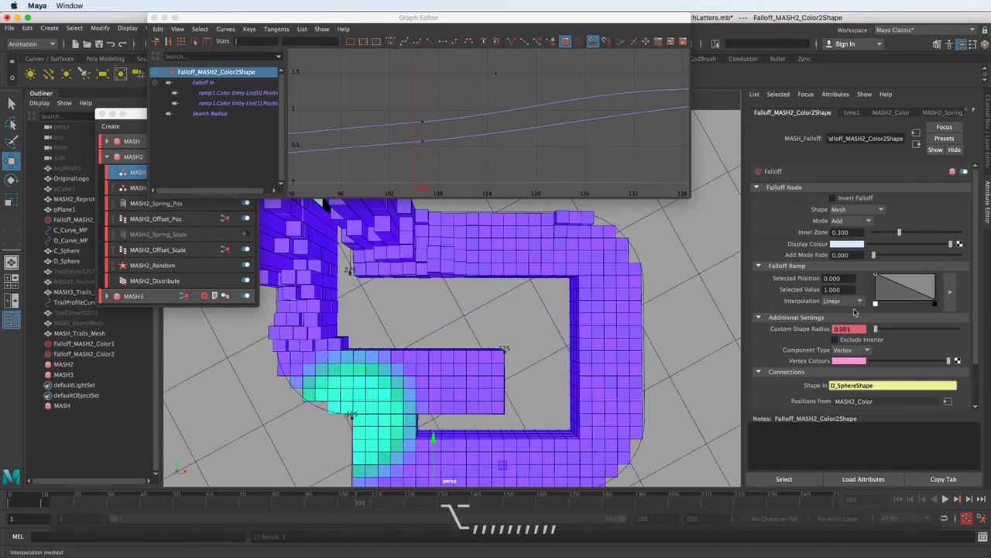
double_click(844, 328)
text(0)
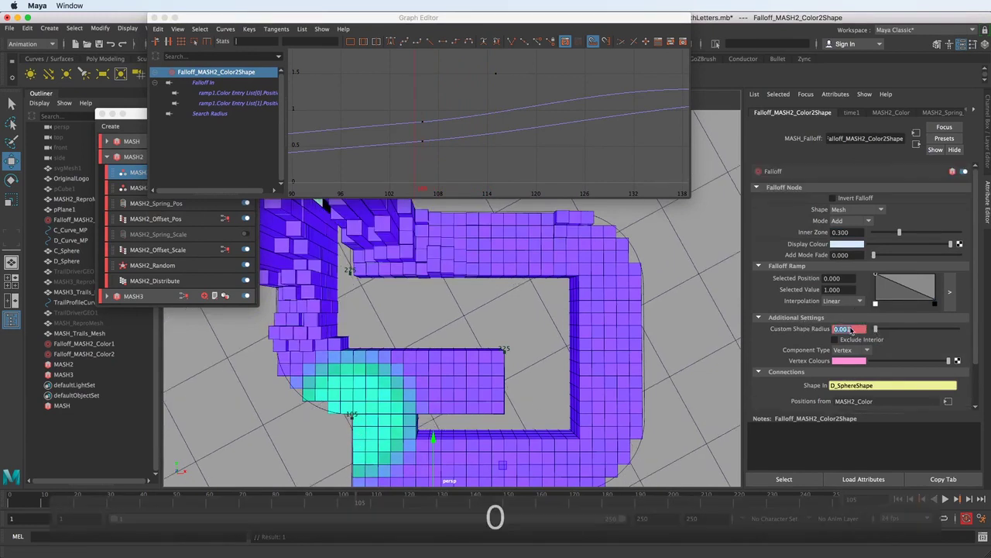
right_click(852, 331)
click(880, 350)
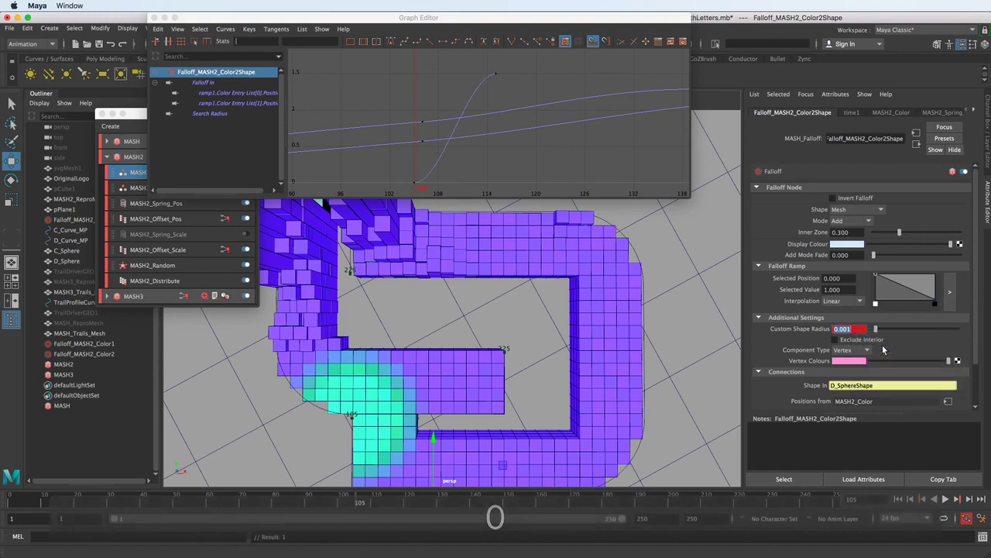
- Lower the frame-105 Search Radius key to zero, enable Exclude Interior, and play the animation
click(392, 117)
key(f)
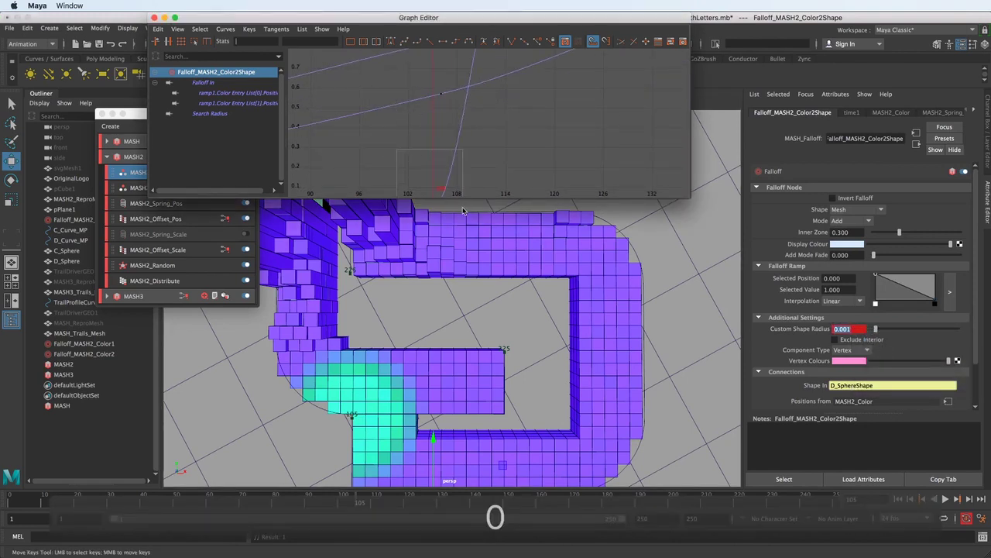
drag(403, 160, 463, 210)
alt+right_drag(463, 210, 475, 128)
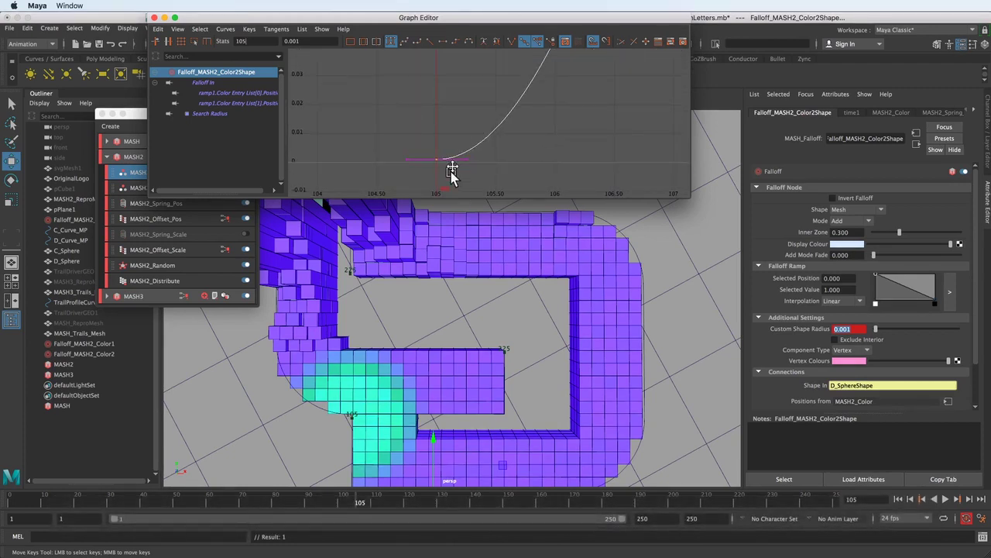
alt+right_drag(452, 171, 456, 106)
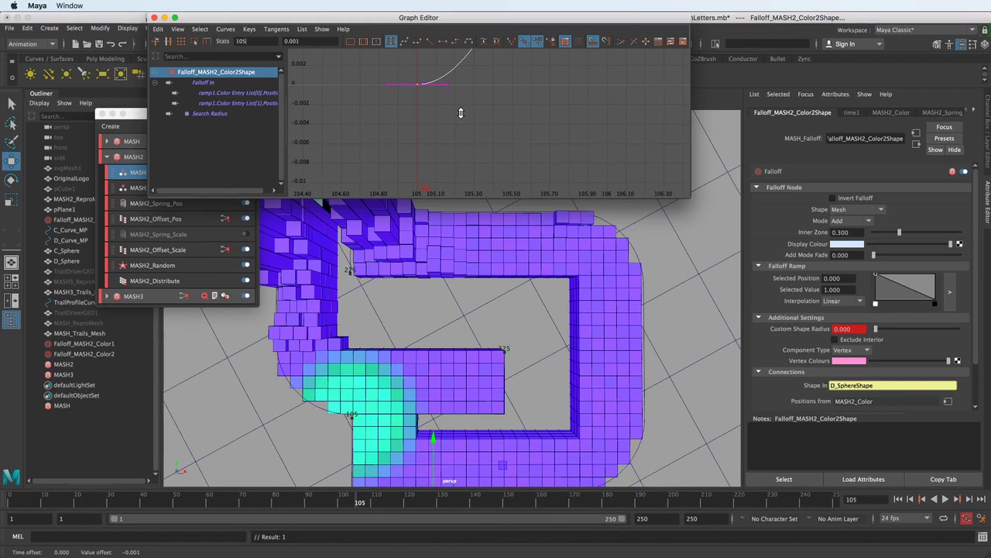
alt+right_drag(460, 117, 465, 124)
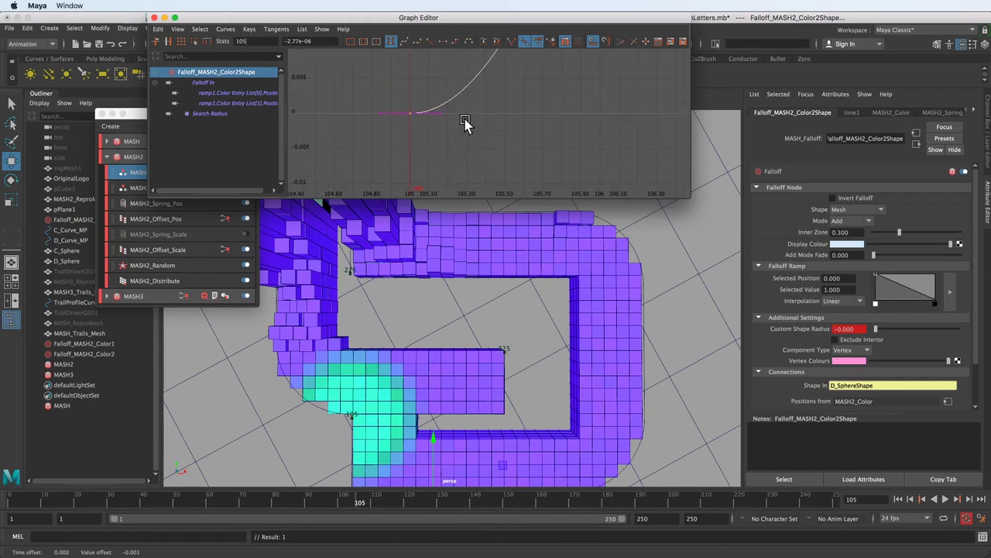
click(846, 342)
key(alt+v)
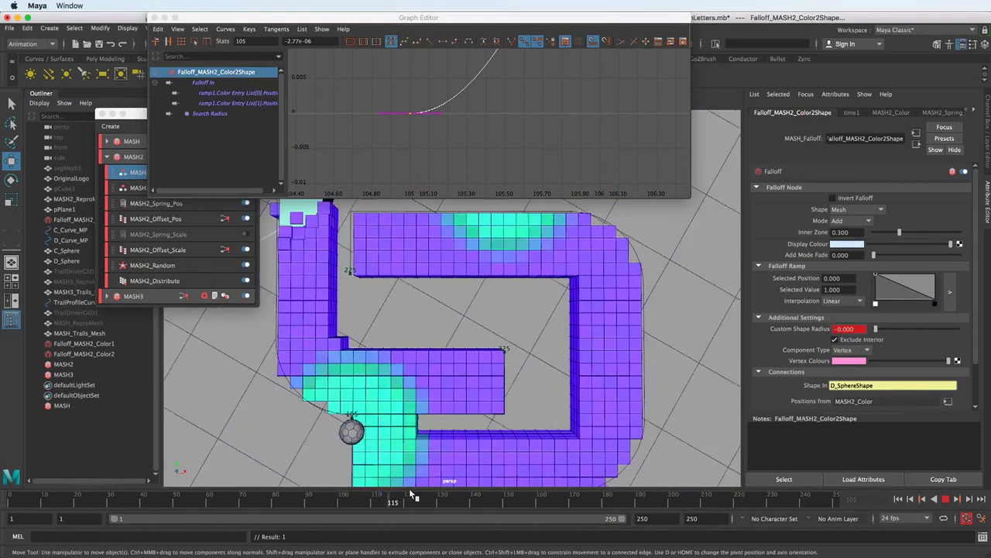
alt+drag(576, 449, 442, 361)
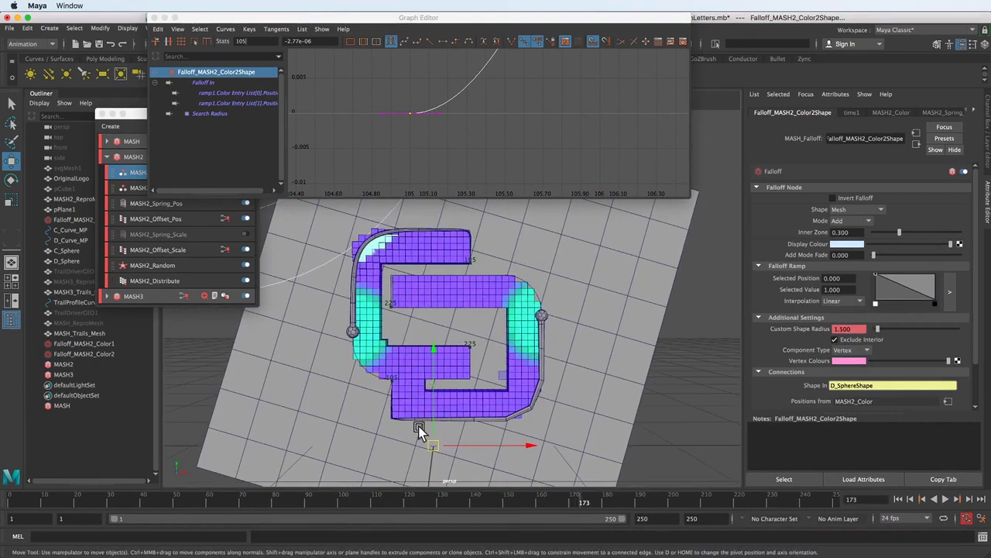
alt+drag(405, 465, 444, 469)
key(alt+v)
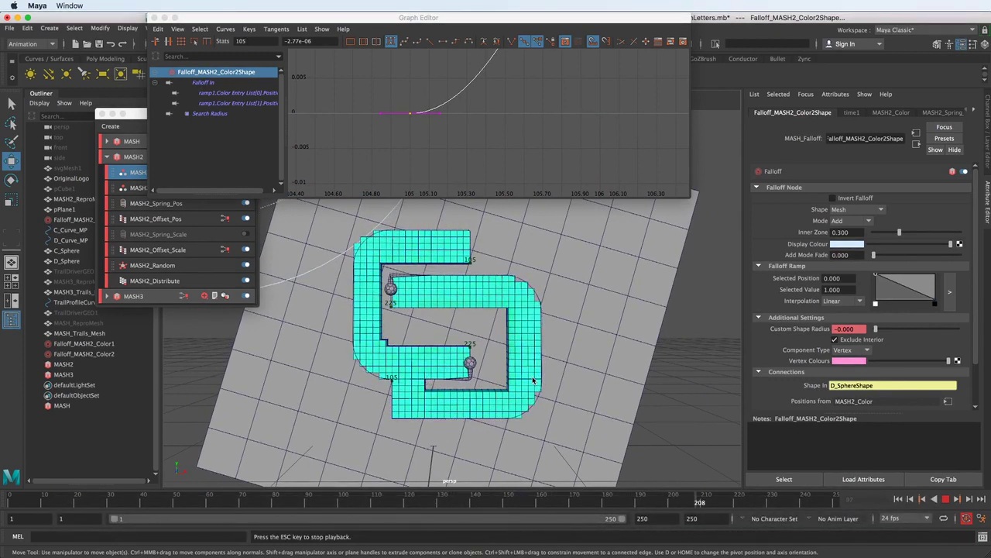
key(Escape)
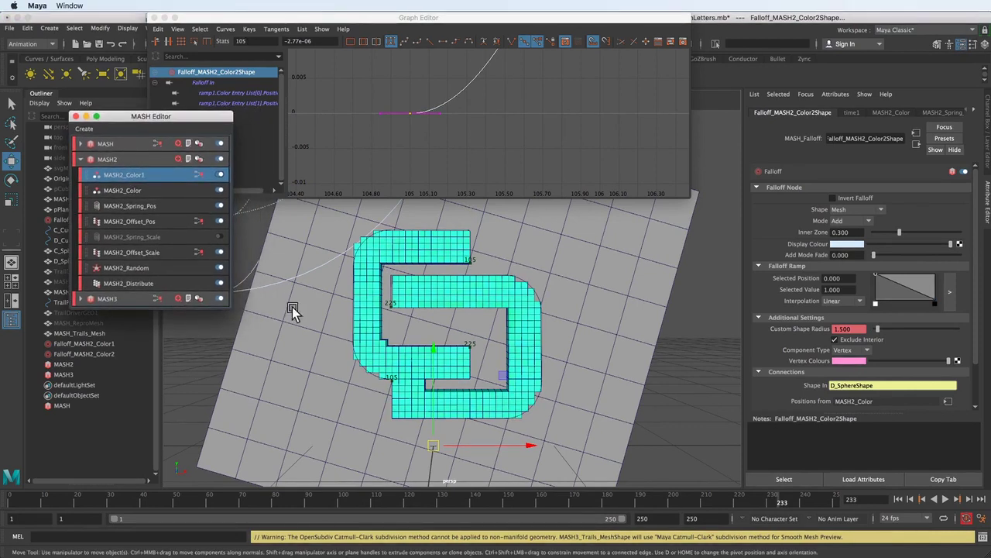
click(364, 468)
key(alt+v)
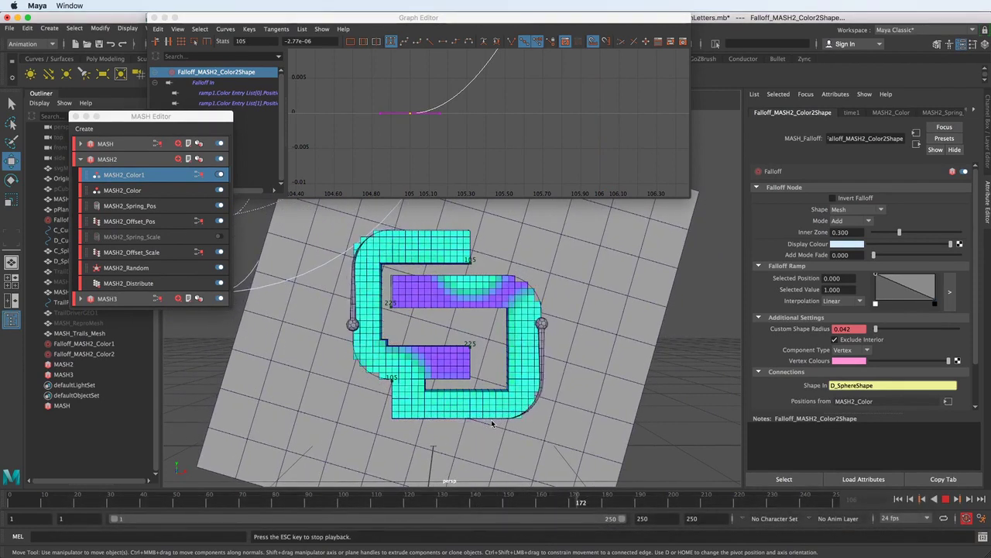
key(Escape)
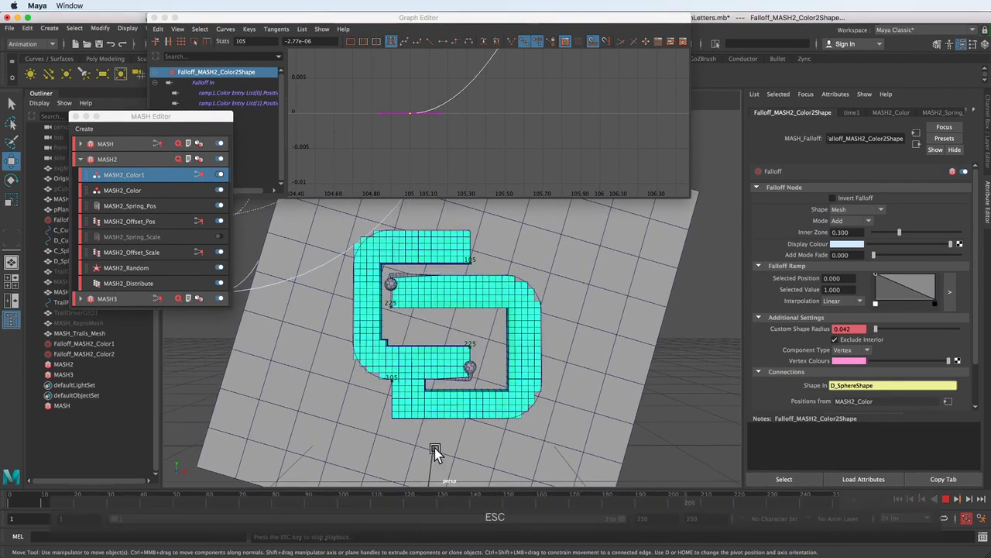
click(377, 502)
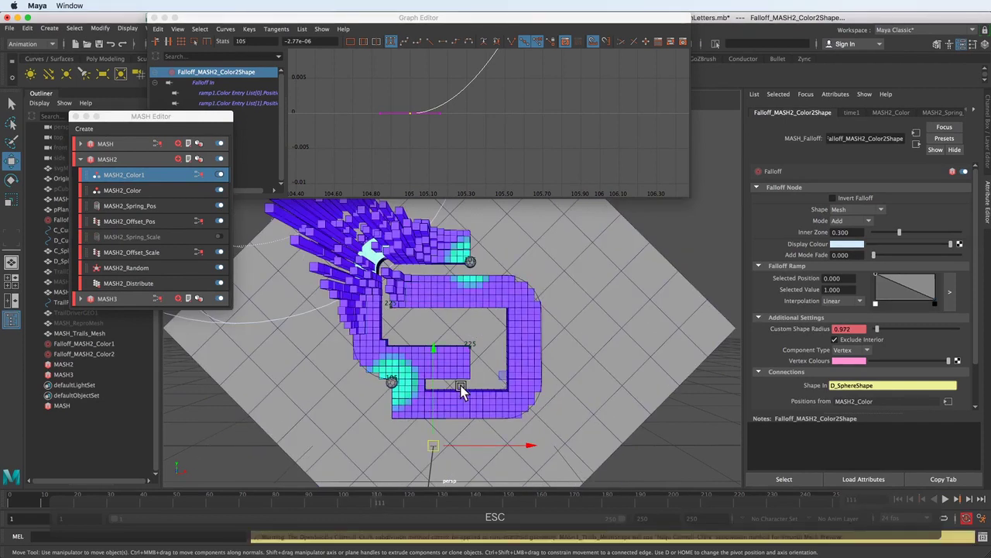
key(alt+v)
key(Escape)
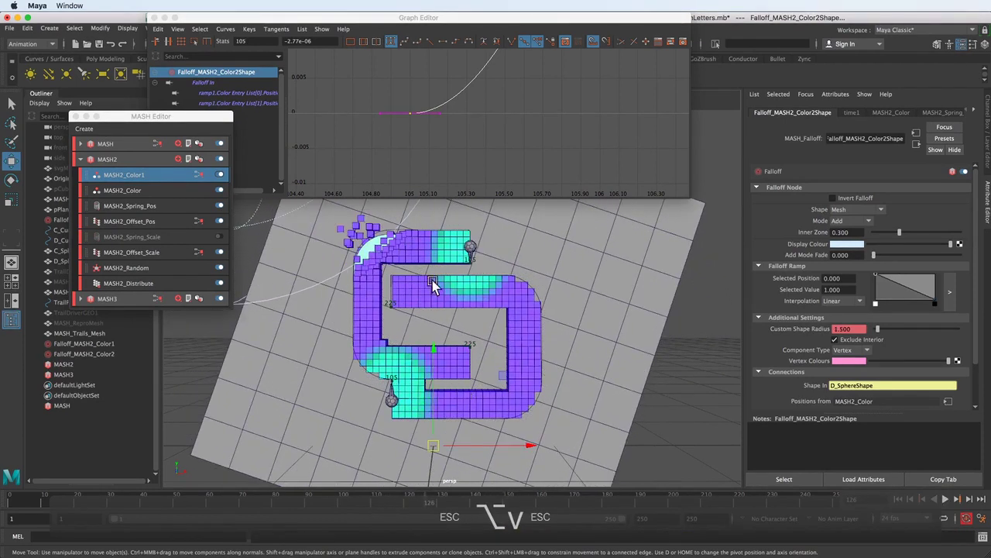
drag(468, 300, 448, 282)
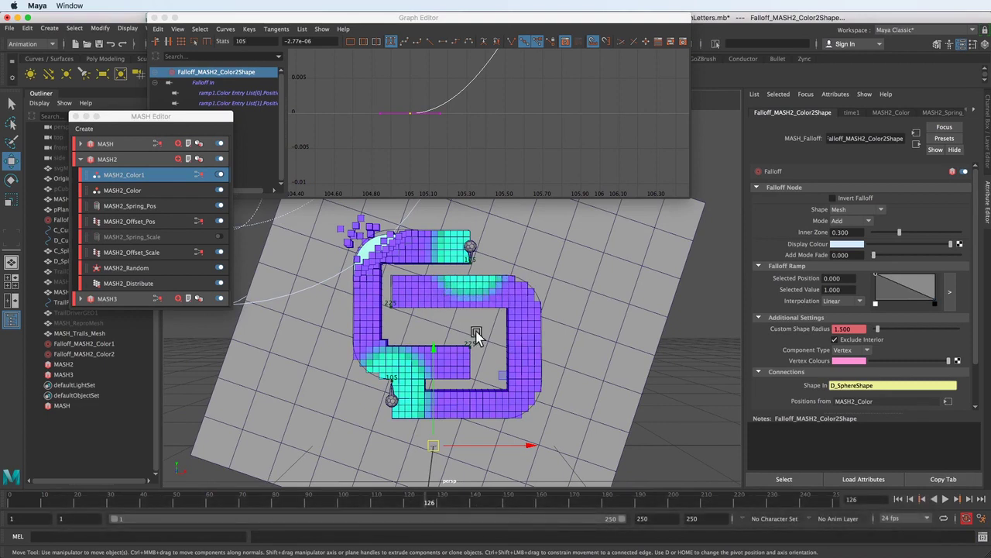
key(alt+v)
drag(434, 397, 457, 324)
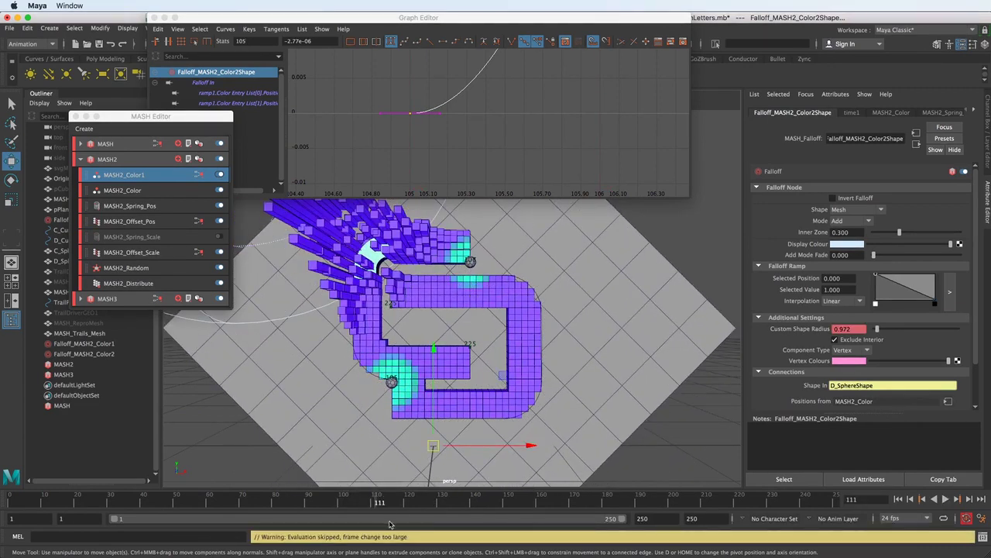
key(alt+v)
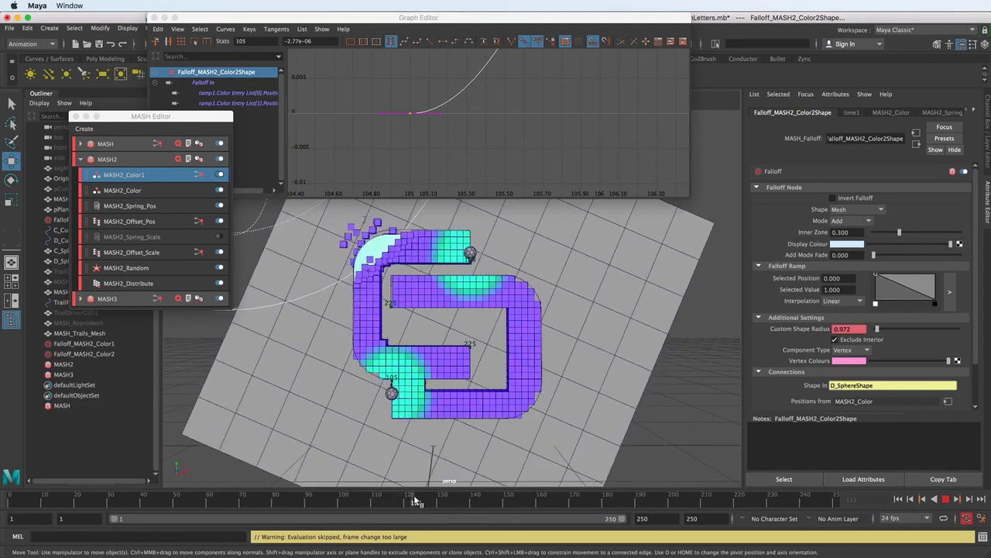
key(alt+v)
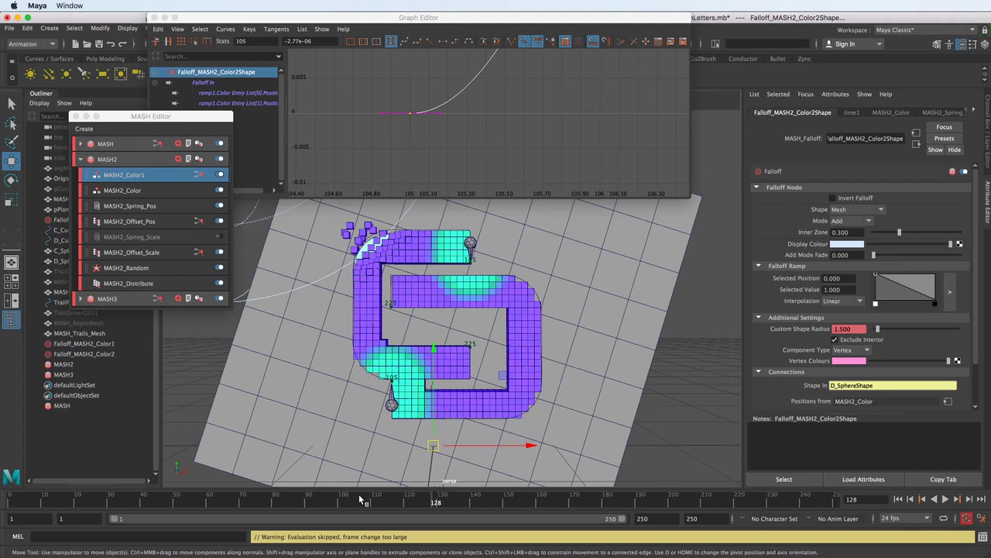
mouse_move(361, 501)
mouse_down()
mouse_move(445, 502)
mouse_move(356, 500)
mouse_move(364, 490)
mouse_move(416, 500)
mouse_up()
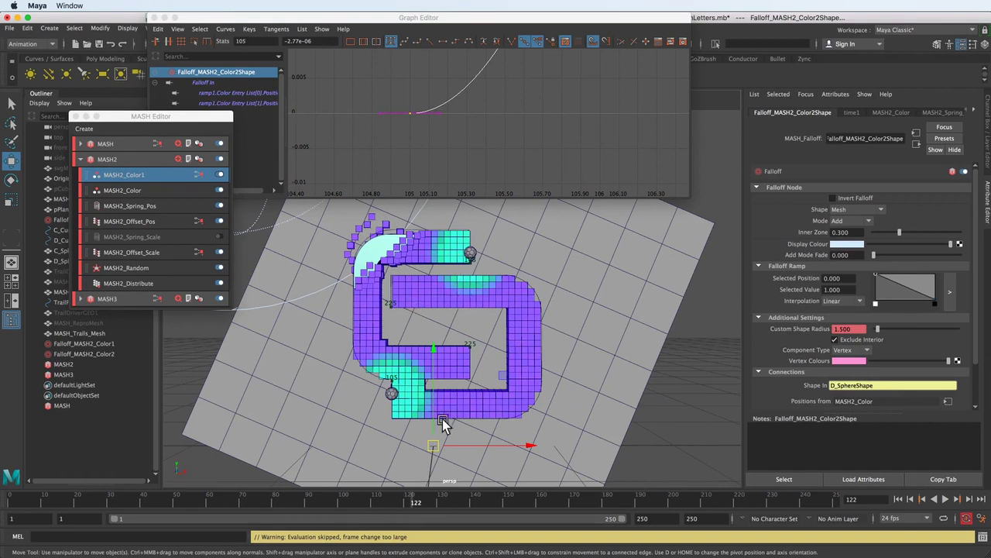
key(alt+v)
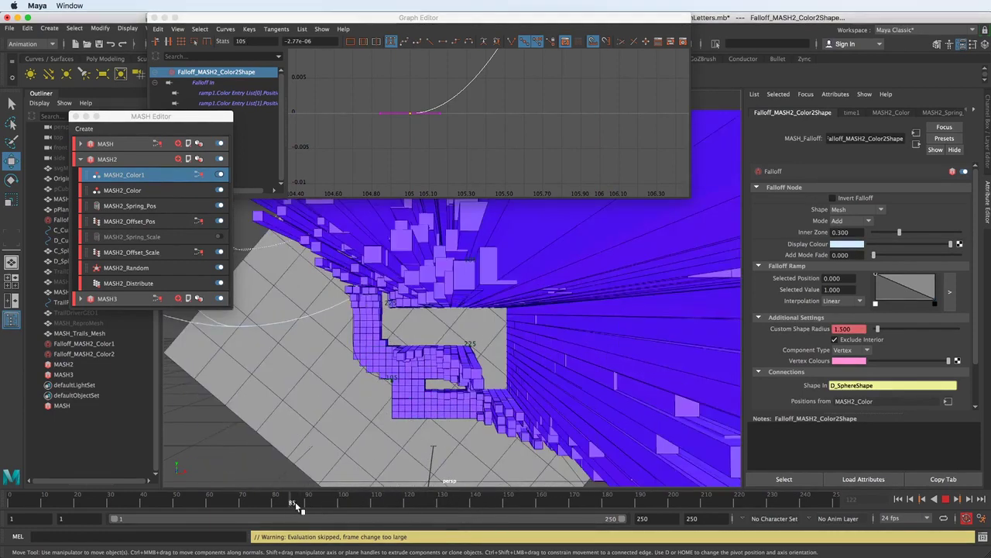
key(alt+v)
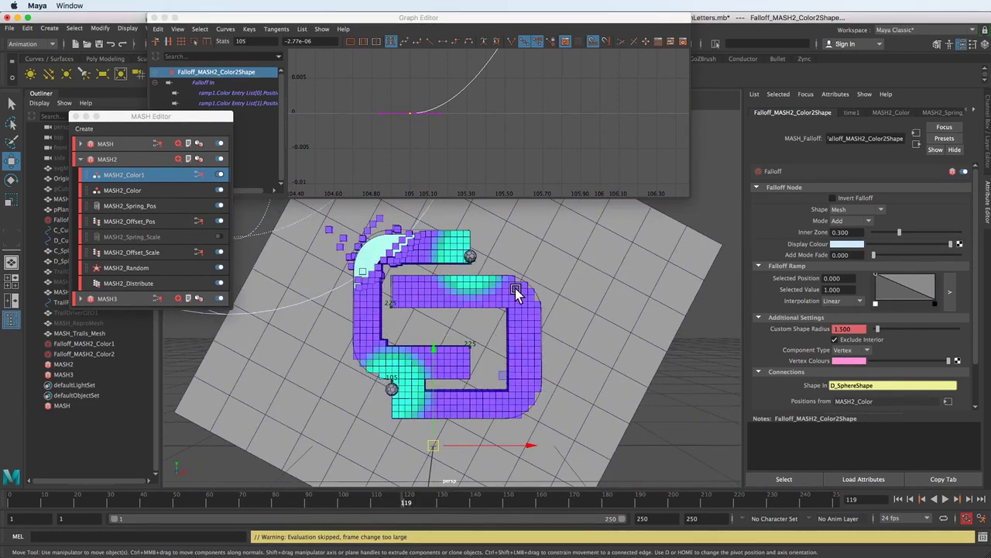
click(220, 176)
key(alt+v)
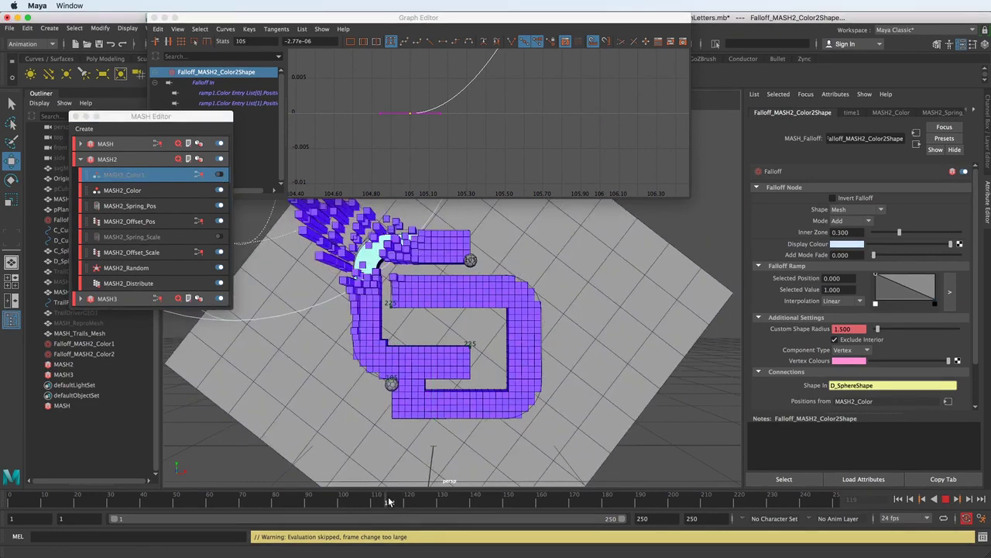
drag(696, 500, 396, 516)
click(431, 323)
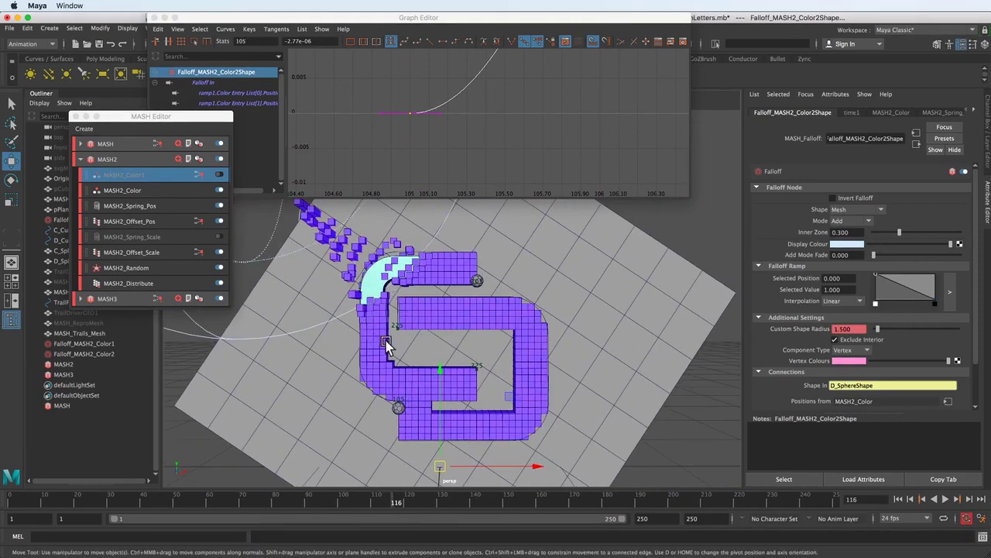
click(220, 175)
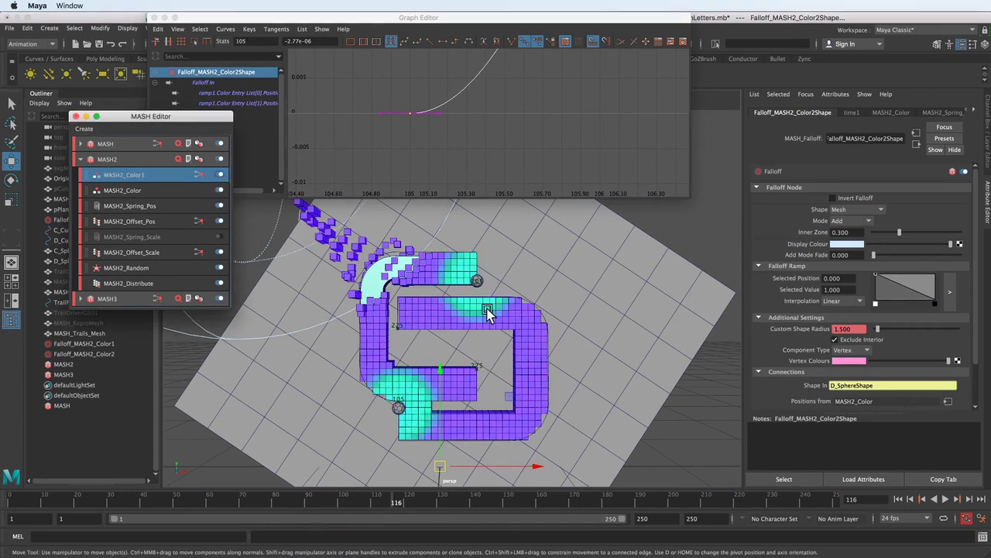
mouse_move(383, 512)
mouse_down()
mouse_move(454, 499)
mouse_move(368, 507)
mouse_up()
alt+drag(434, 348, 447, 374)
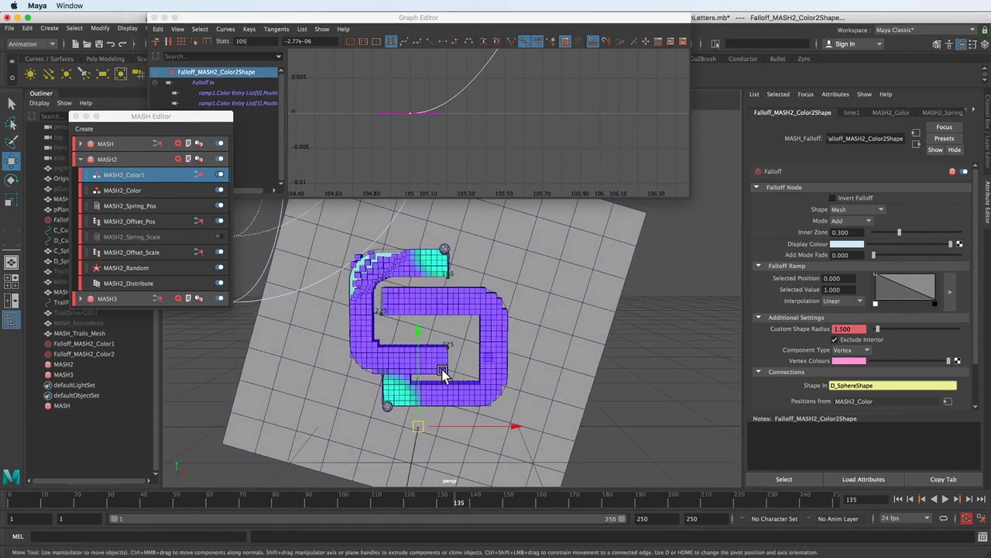
click(379, 502)
key(alt+v)
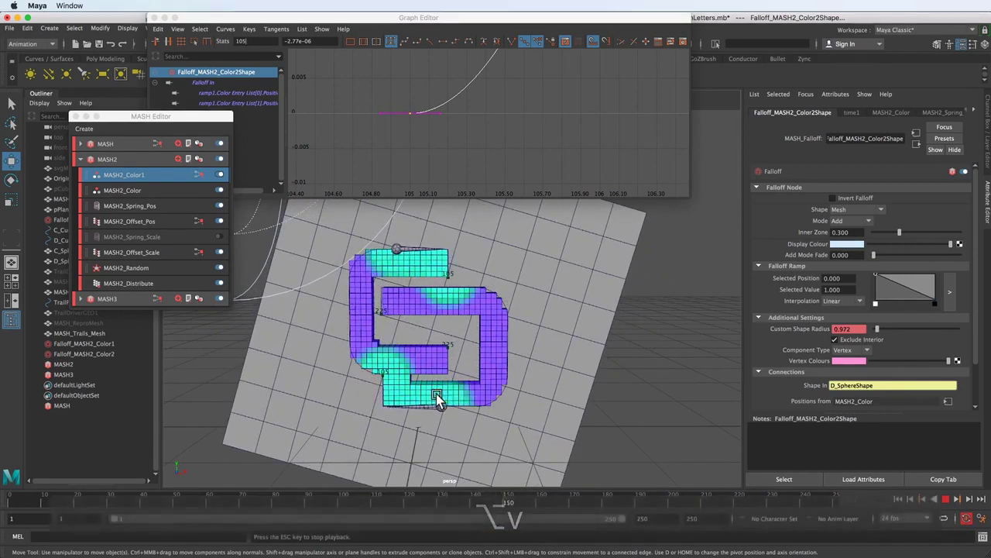
key(Escape)
alt+drag(395, 397, 439, 411)
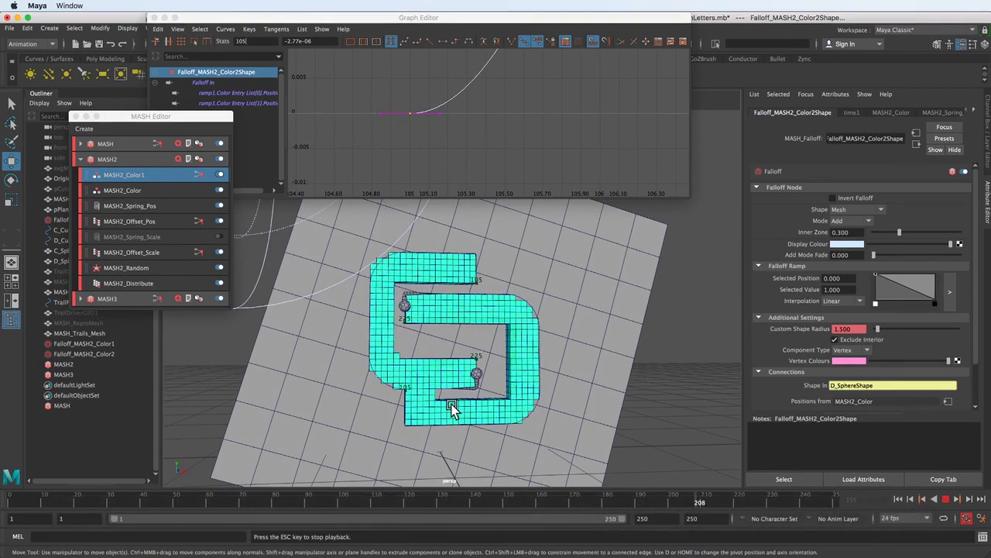
key(Escape)
mouse_move(452, 411)
alt+middle_down()
mouse_move(457, 395)
mouse_move(441, 390)
mouse_move(457, 395)
alt+middle_up()
key(Escape)
key(w)
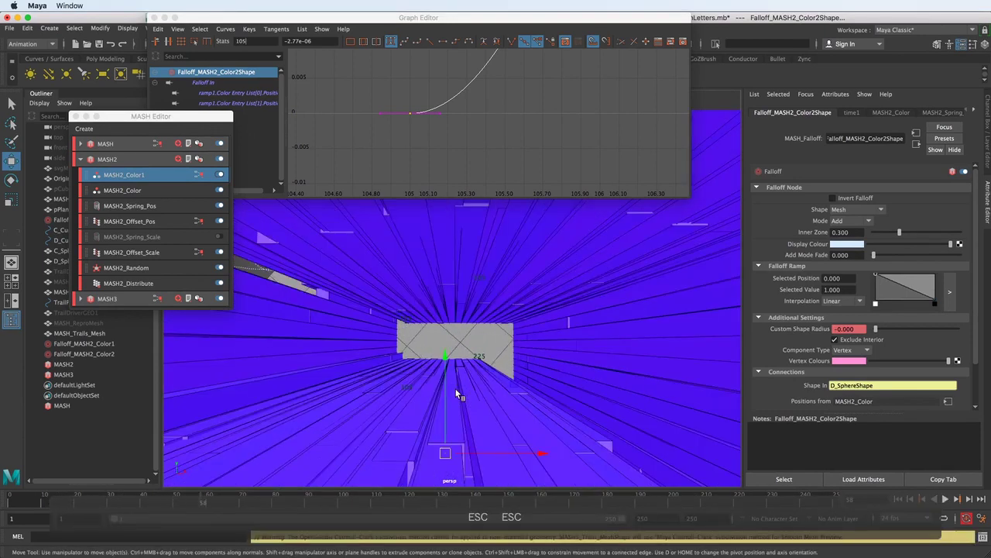